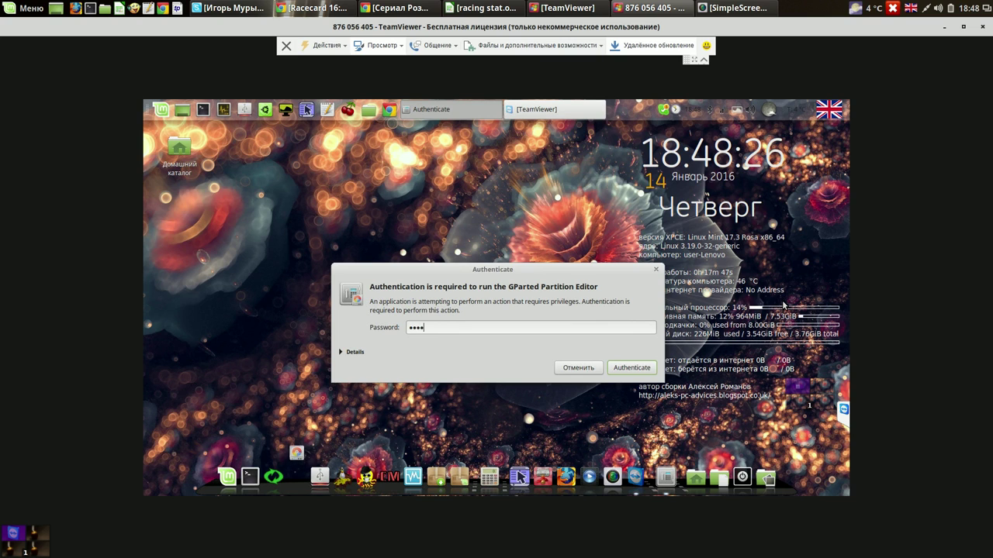
# Enter the account password to launch GParted and ignore the partition table error on /dev/sdb.
pyautogui.write('***')
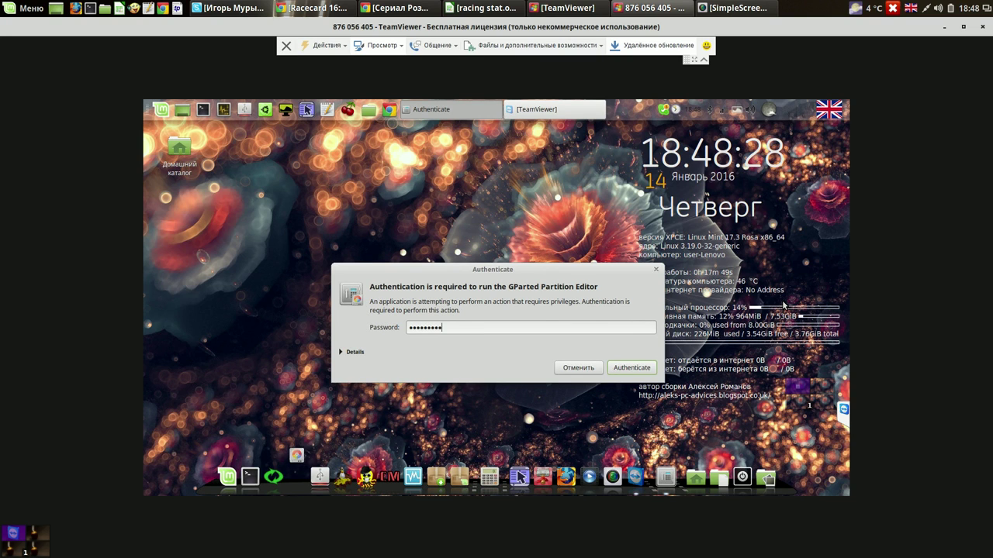
pyautogui.press('Return')
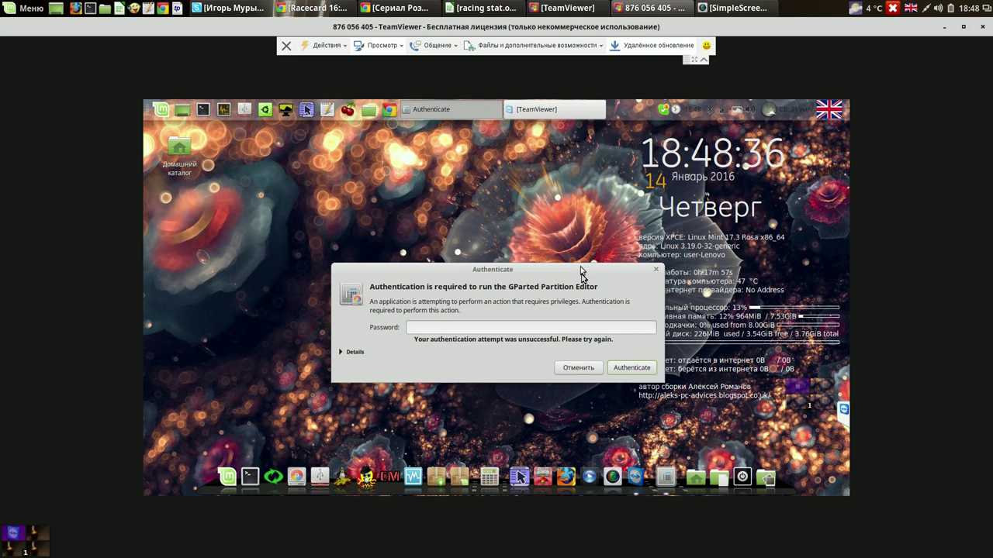
pyautogui.moveTo(581, 273); pyautogui.dragTo(583, 223)
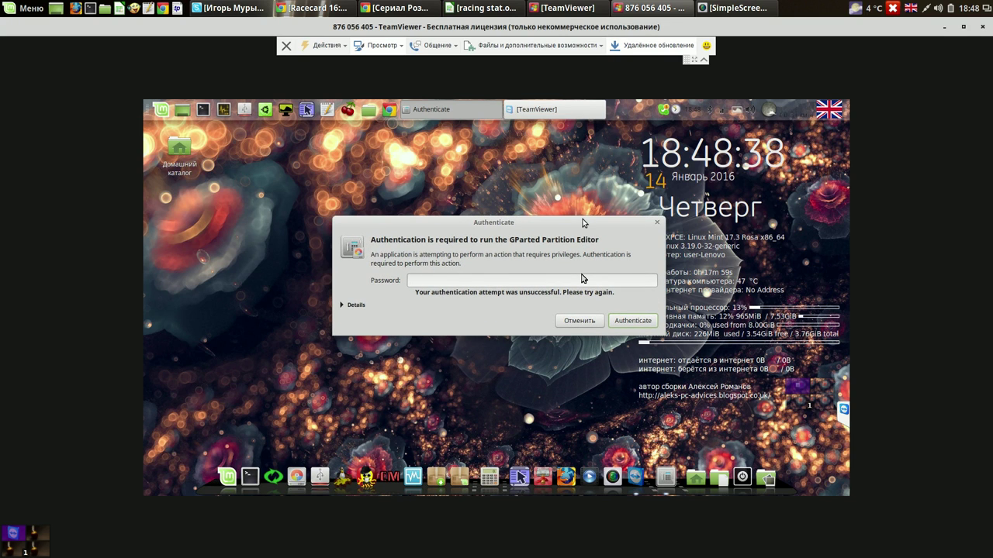
pyautogui.write('••')
pyautogui.press('Return')
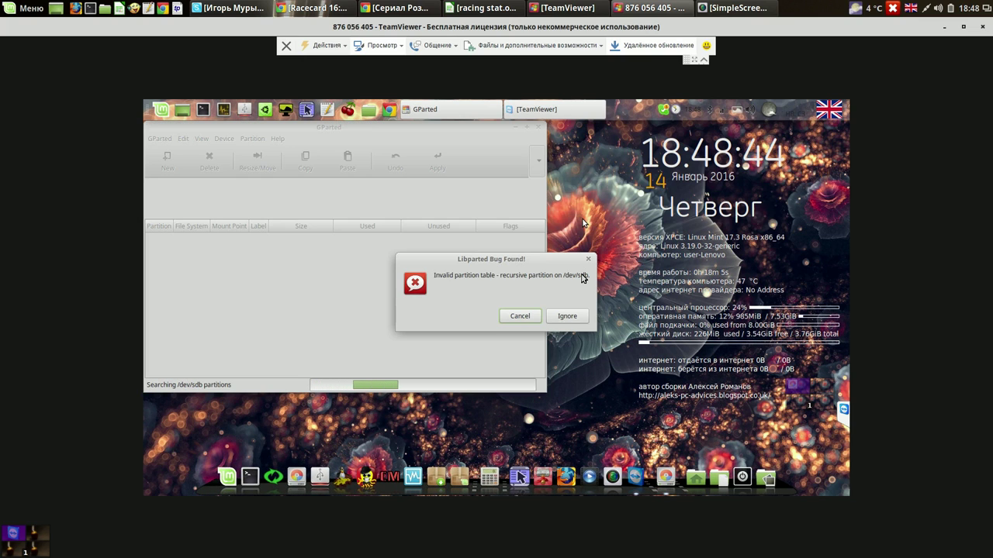
pyautogui.click(566, 317)
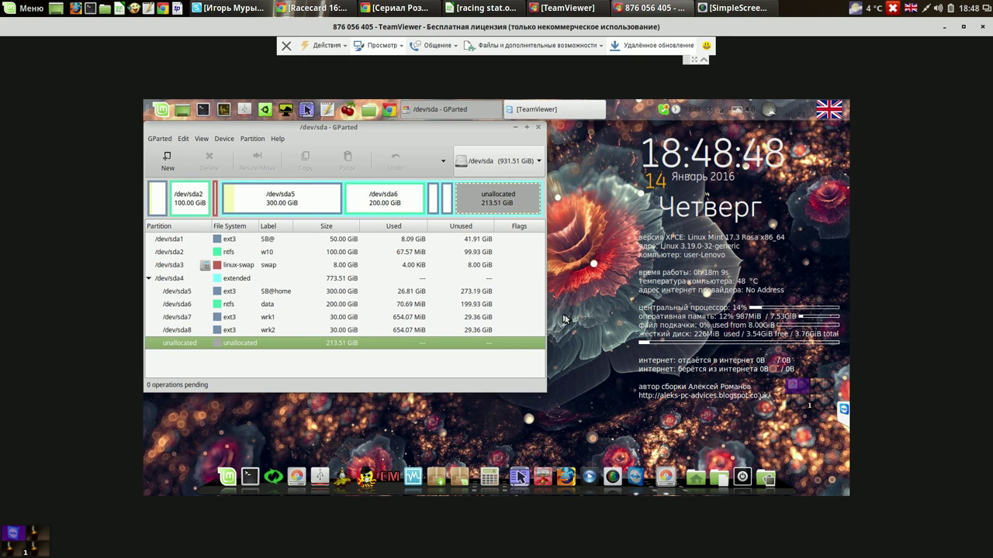
# Review the /dev/sda5 and /dev/sda7 partitions in the partition list, and close GParted.
pyautogui.click(286, 293)
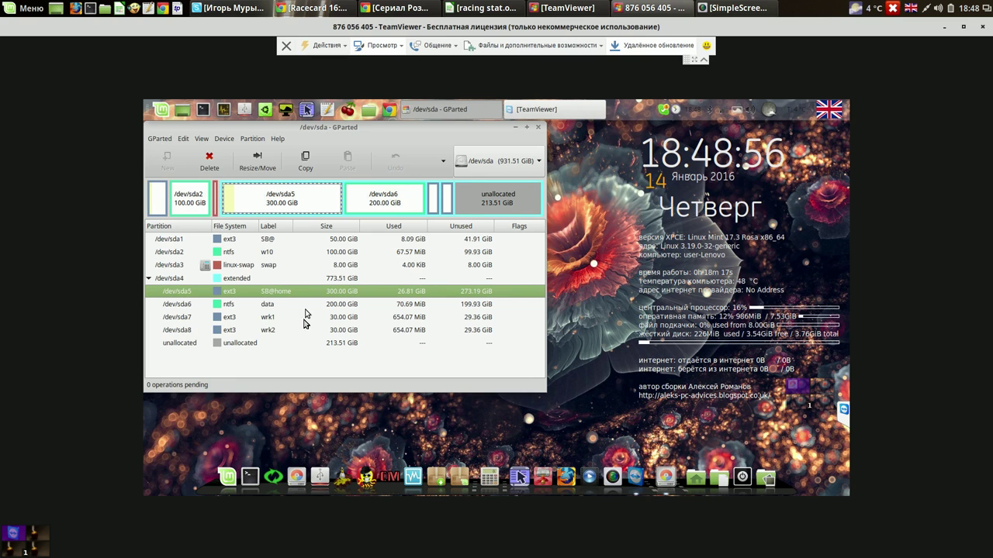
pyautogui.click(188, 319)
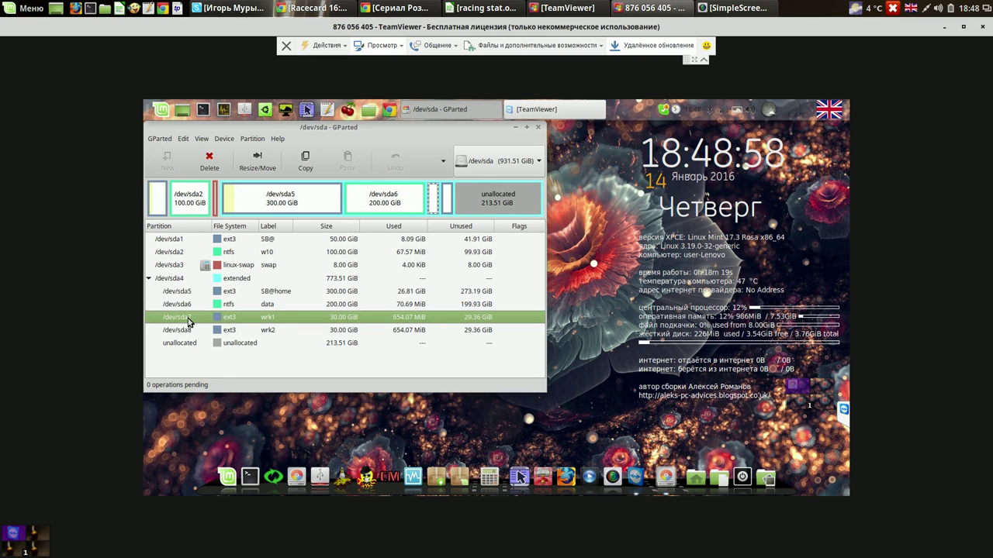
pyautogui.click(540, 128)
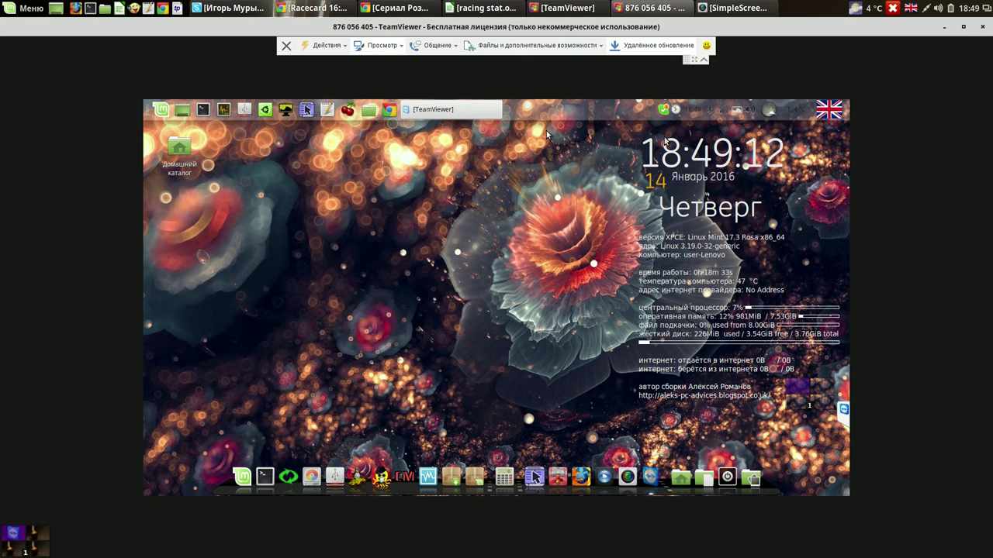
# Restore and reposition the remote session window, and open System copy in Systemback.
pyautogui.click(964, 27)
pyautogui.moveTo(861, 470); pyautogui.dragTo(818, 485)
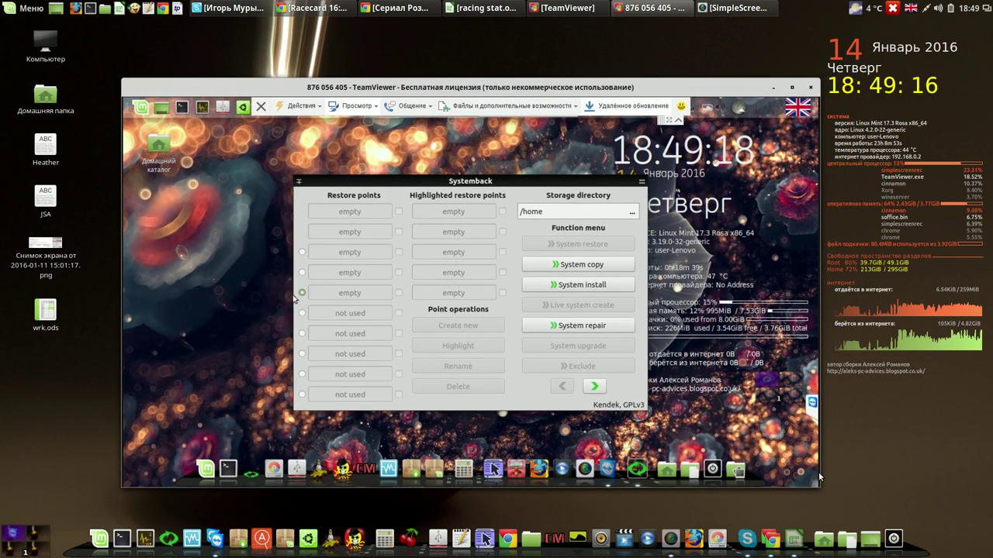
pyautogui.moveTo(567, 88); pyautogui.dragTo(529, 48)
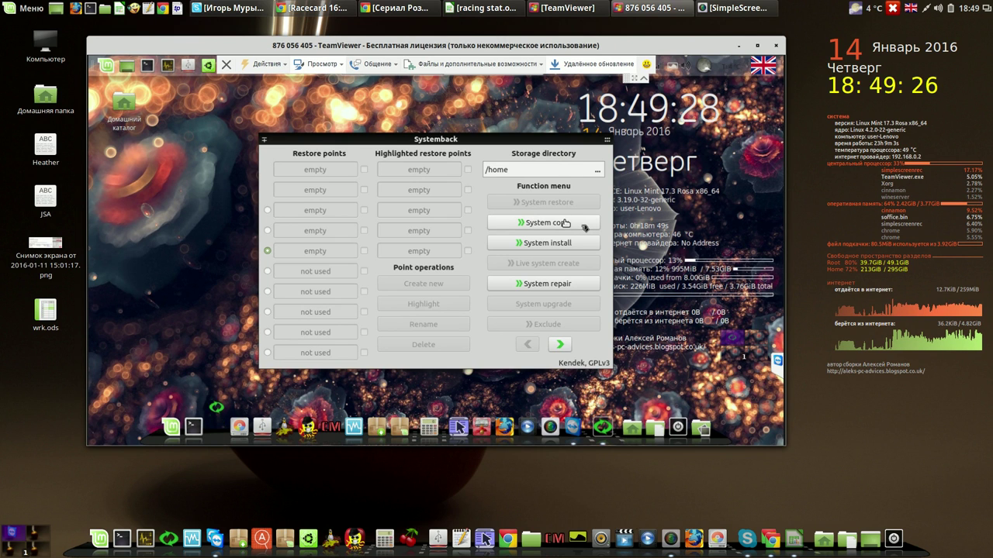
pyautogui.click(566, 223)
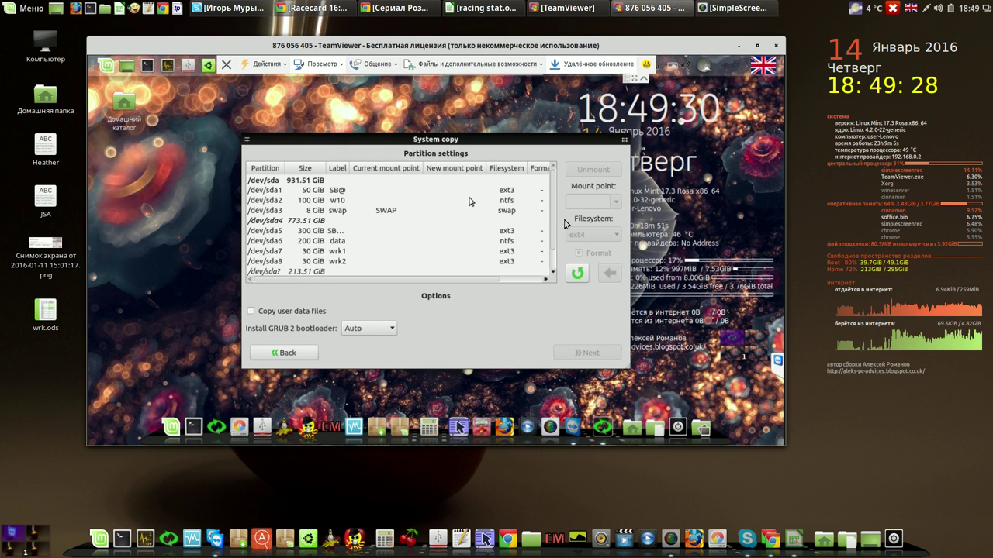
# Assign the mount point / to /dev/sda7 (wrk1), keeping ext3 and formatting enabled.
pyautogui.click(339, 253)
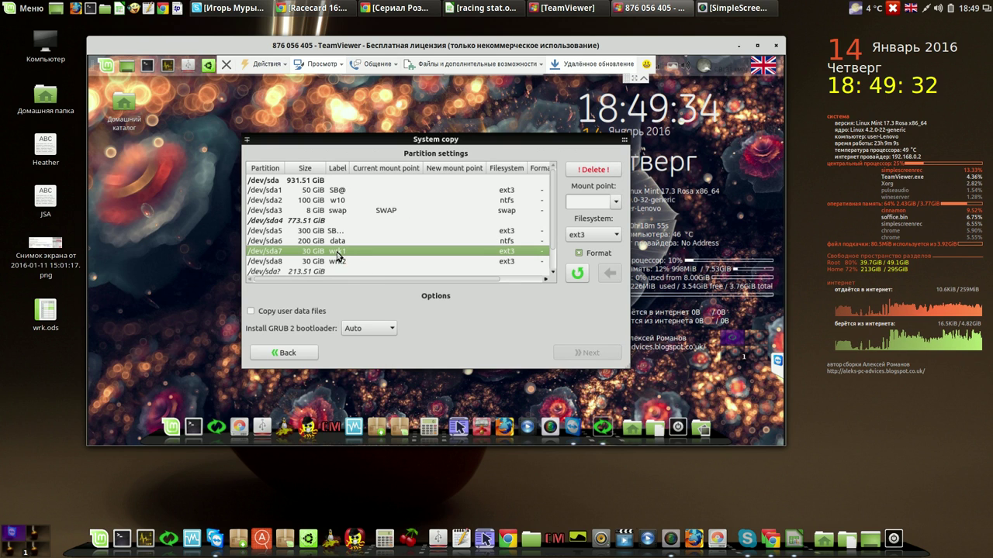
pyautogui.click(619, 202)
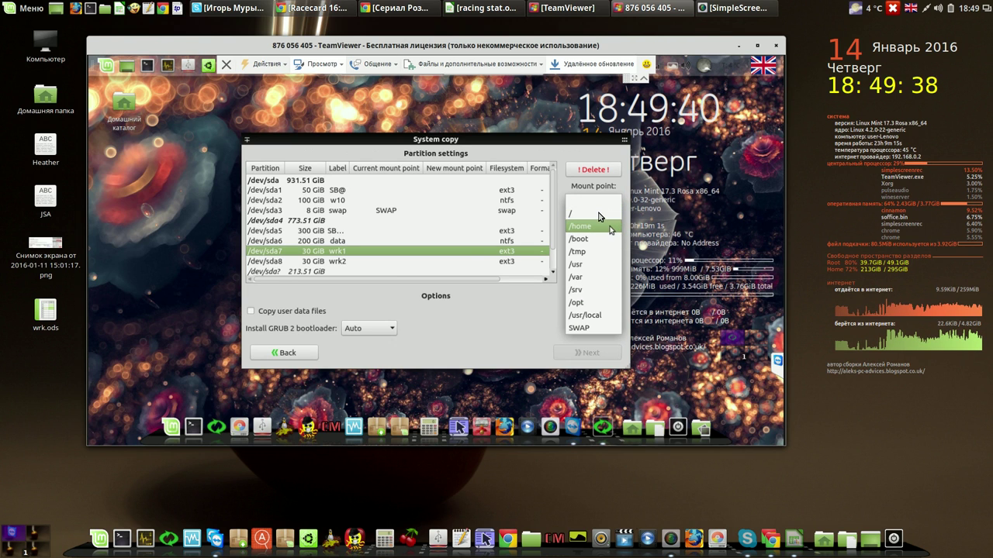
pyautogui.click(598, 216)
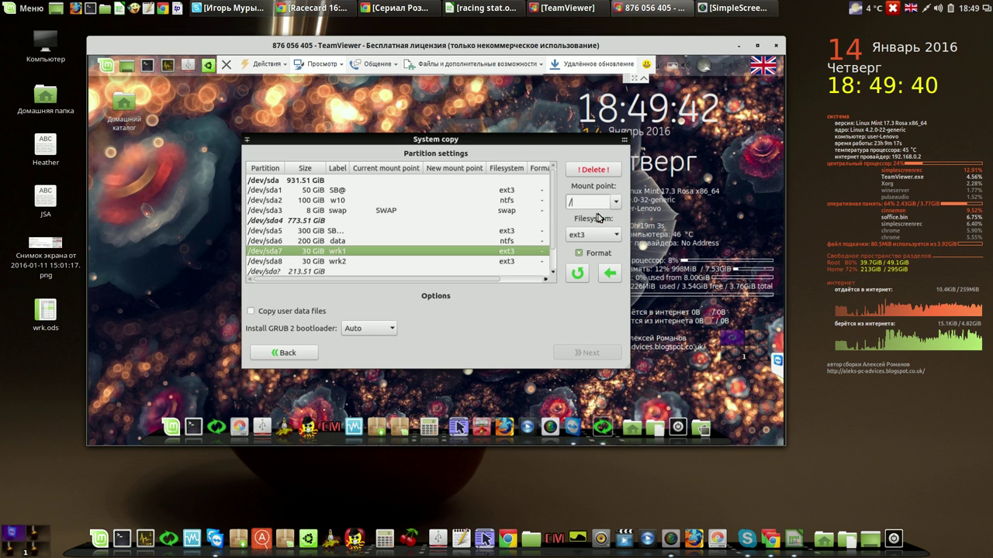
pyautogui.click(613, 273)
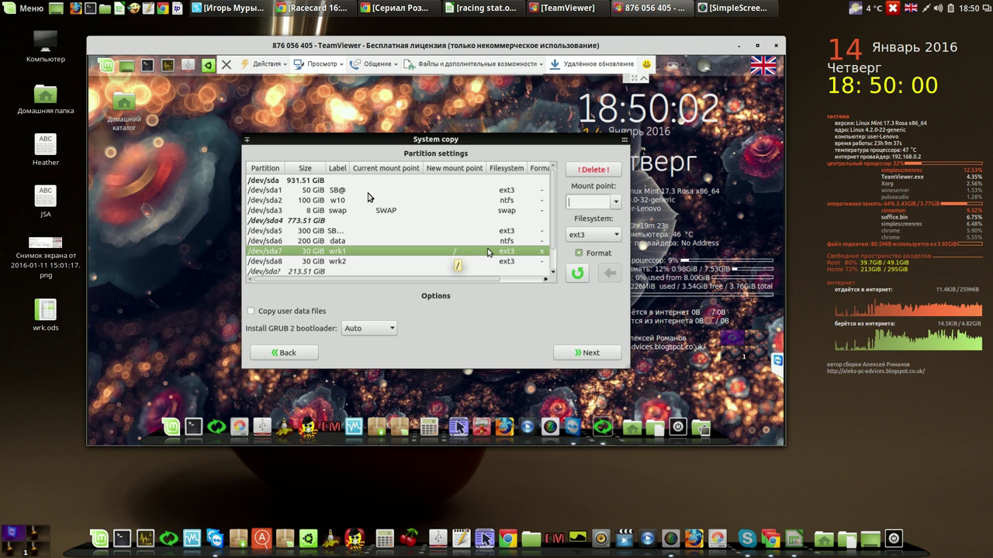
# Assign the mount point /home to /dev/sda5 (SB@home) with formatting disabled, and check the partition's Format setting.
pyautogui.moveTo(351, 167); pyautogui.dragTo(381, 168)
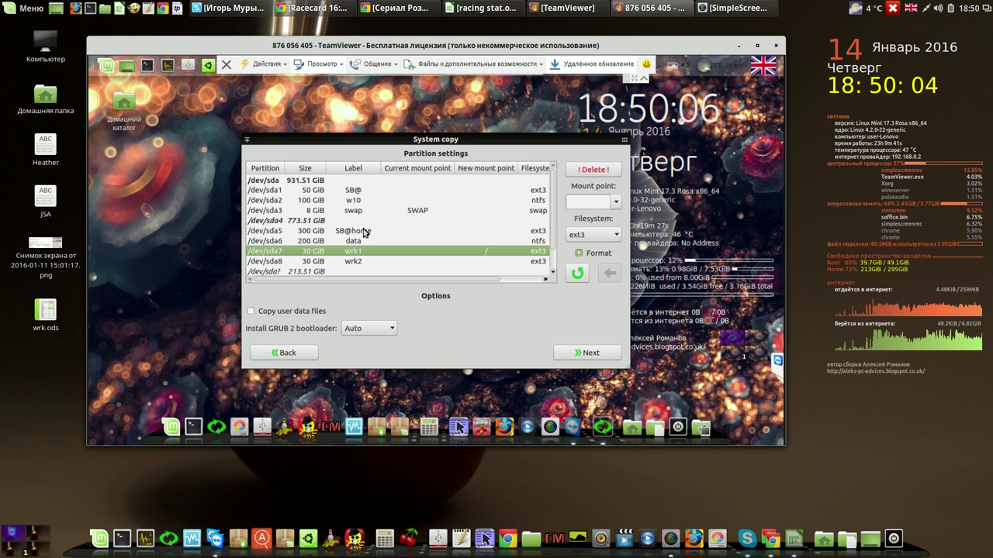
pyautogui.click(364, 232)
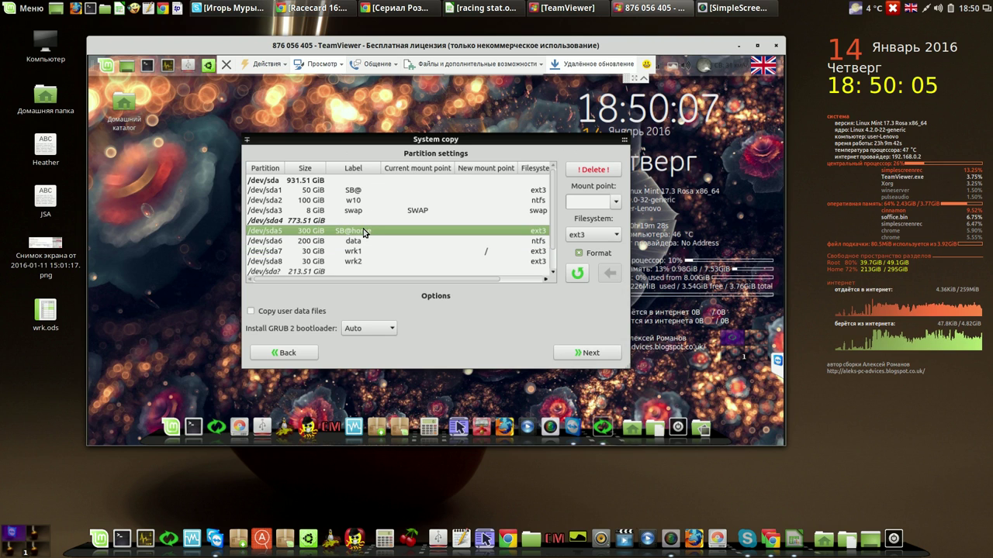
pyautogui.click(615, 202)
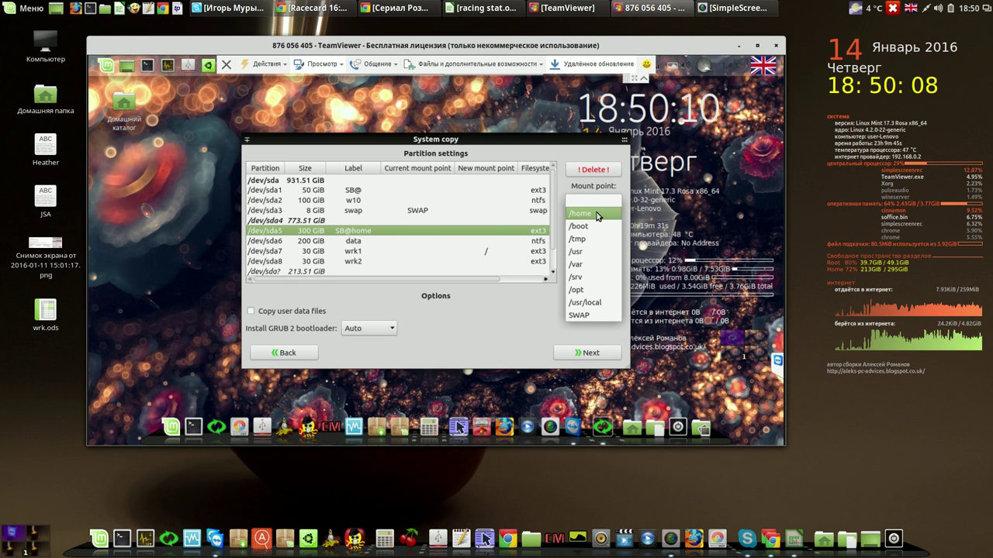
pyautogui.click(597, 215)
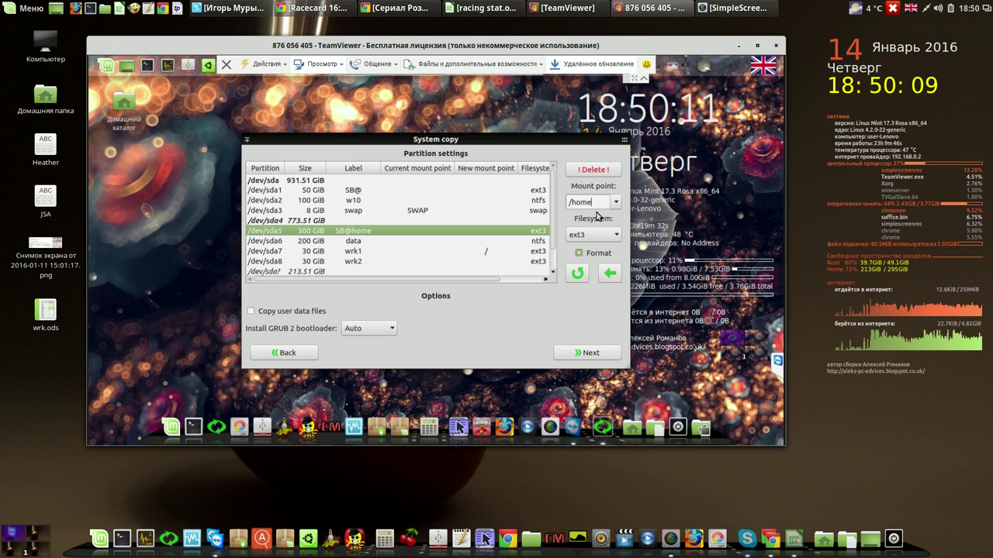
pyautogui.click(583, 256)
pyautogui.click(614, 278)
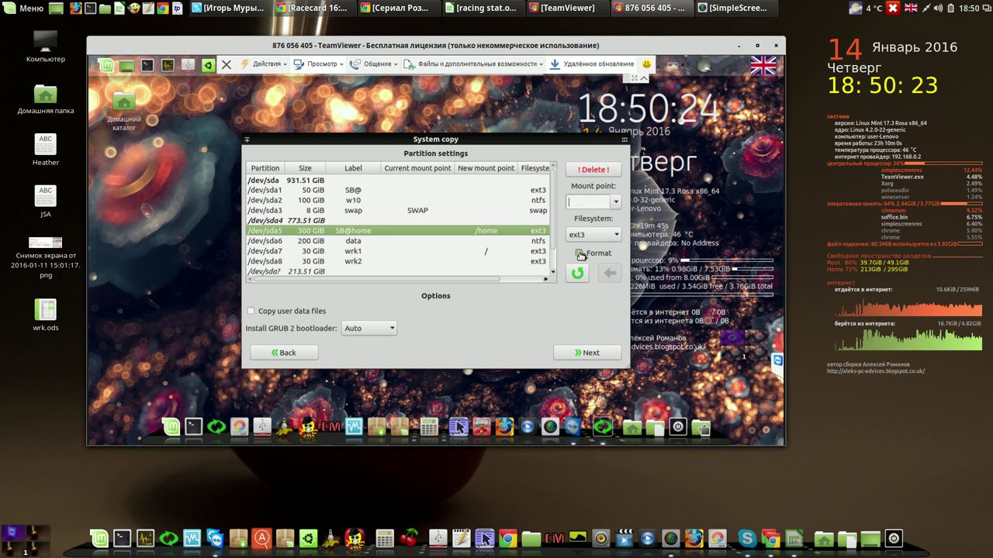
pyautogui.moveTo(500, 281); pyautogui.dragTo(524, 288)
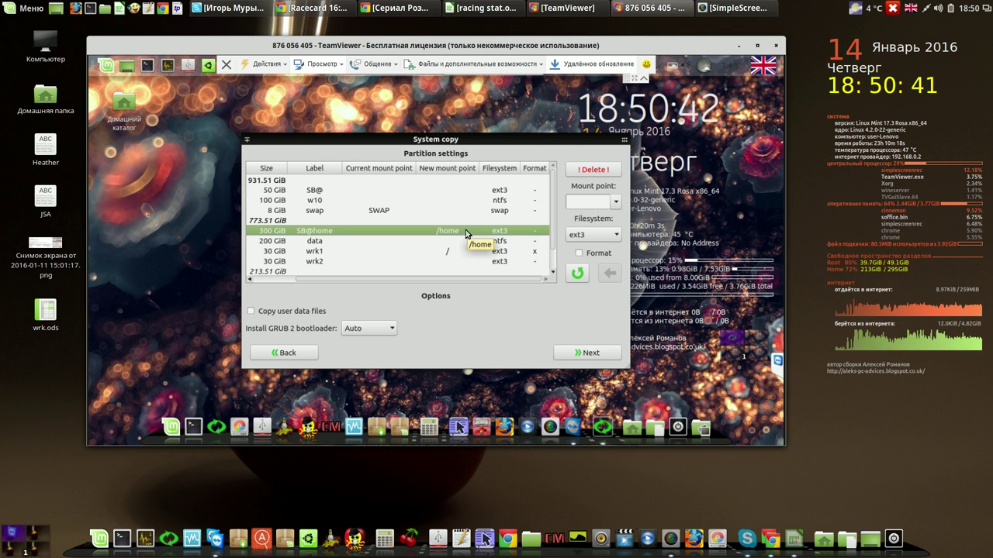
# Start the system copy from the Live image restore point and dismiss its completion message.
pyautogui.click(587, 353)
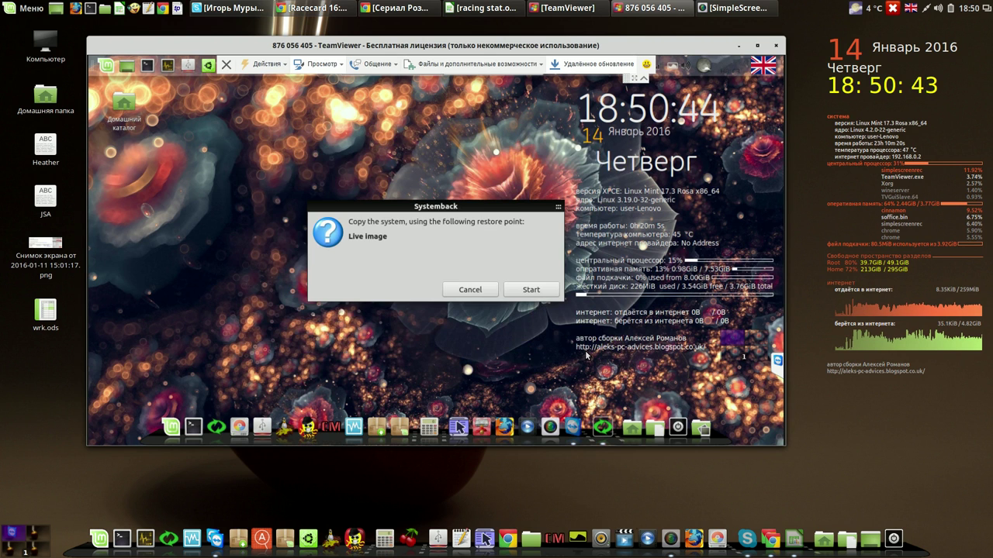
pyautogui.click(548, 293)
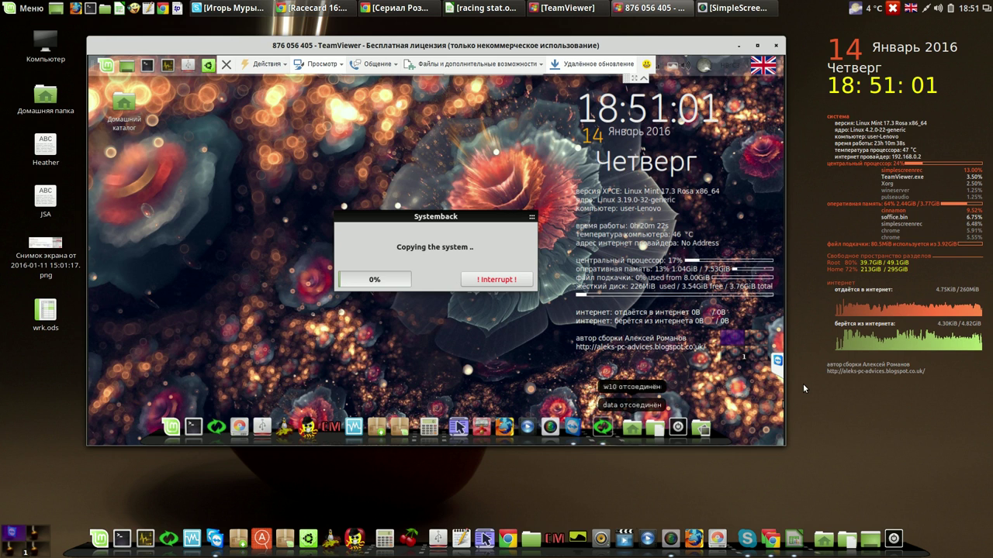
pyautogui.click(686, 66)
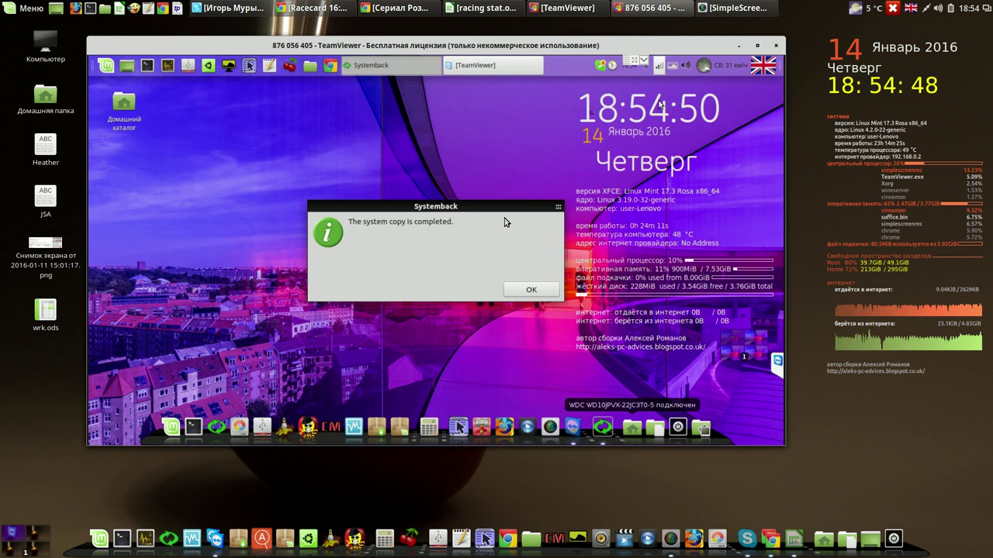
pyautogui.click(530, 288)
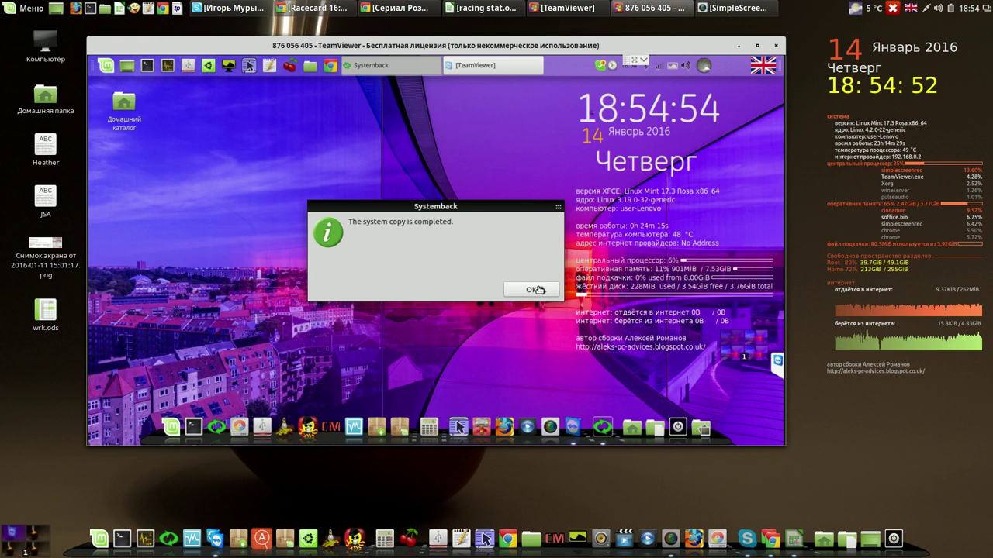
pyautogui.click(533, 290)
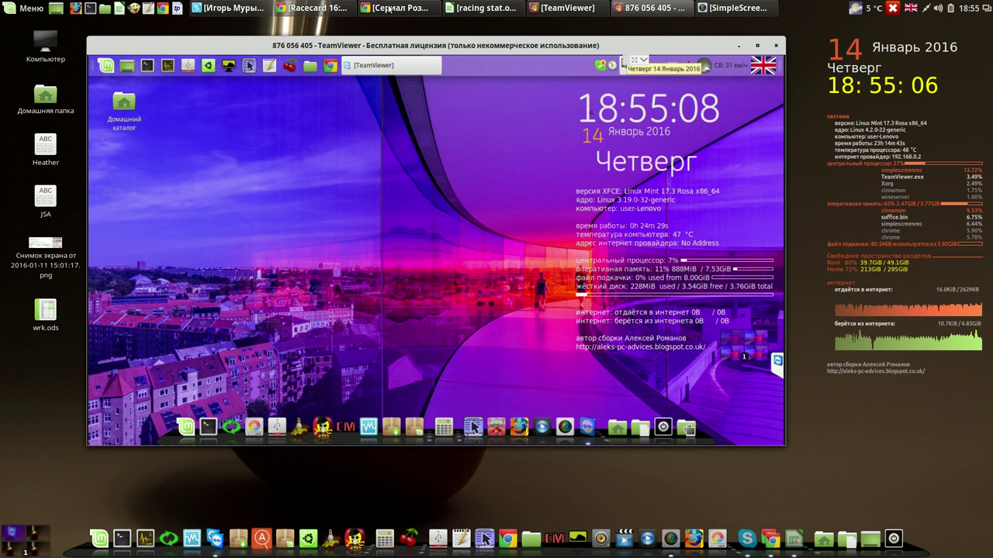
# Switch to SimpleScreenRecorder and pause the screen recording.
pyautogui.click(722, 10)
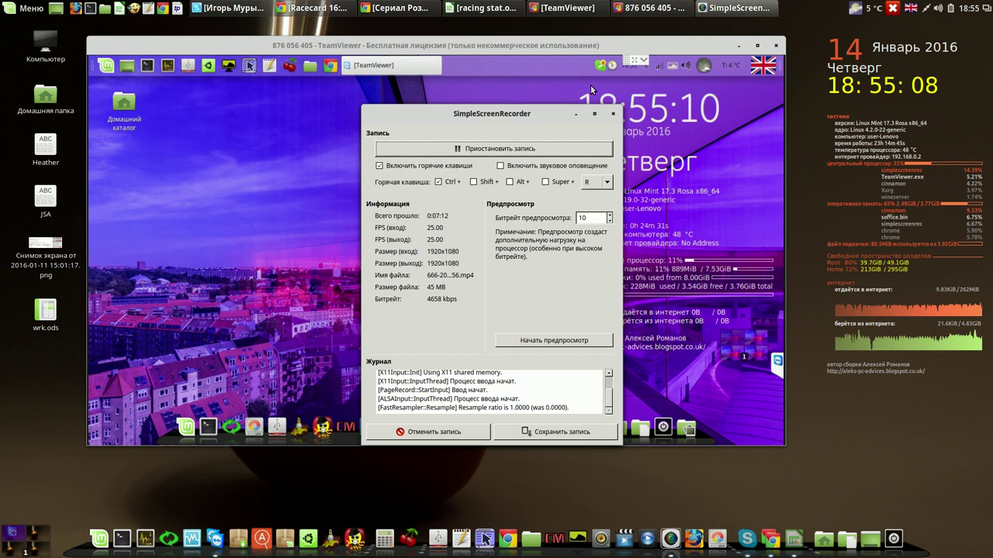
pyautogui.click(529, 149)
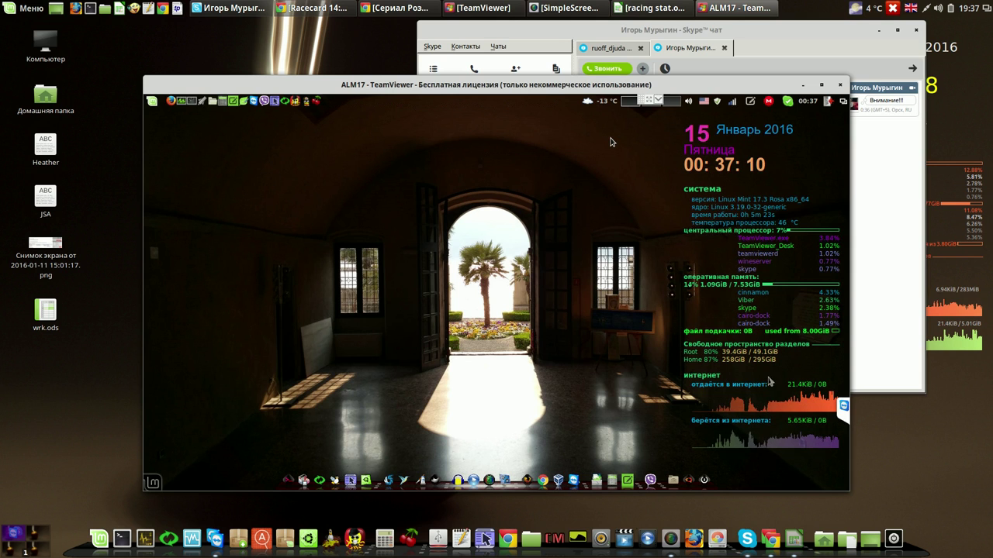
# Reposition the ALM17 remote session window, enter the account password to launch GParted, and collapse the session side panel.
pyautogui.moveTo(318, 87); pyautogui.dragTo(262, 49)
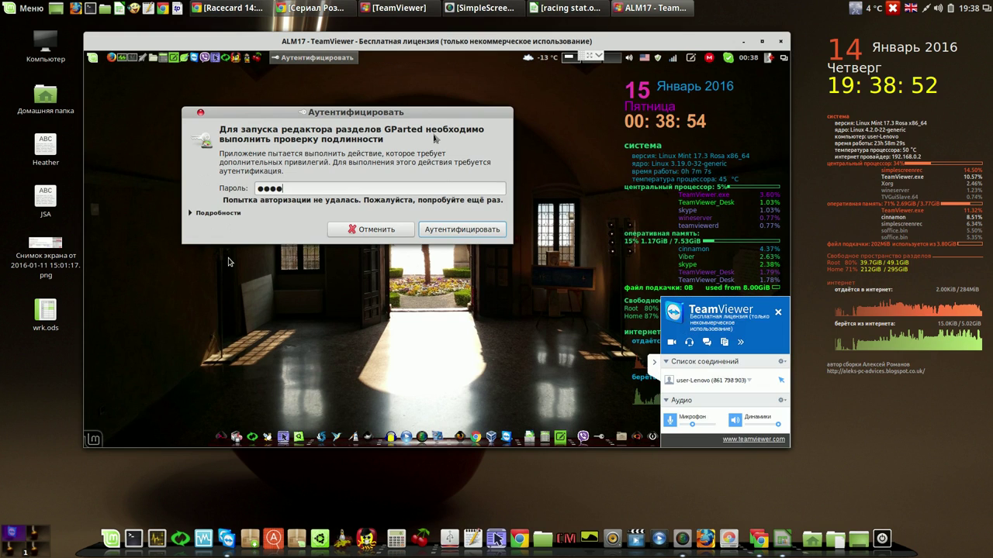
pyautogui.write('•••')
pyautogui.press('Return')
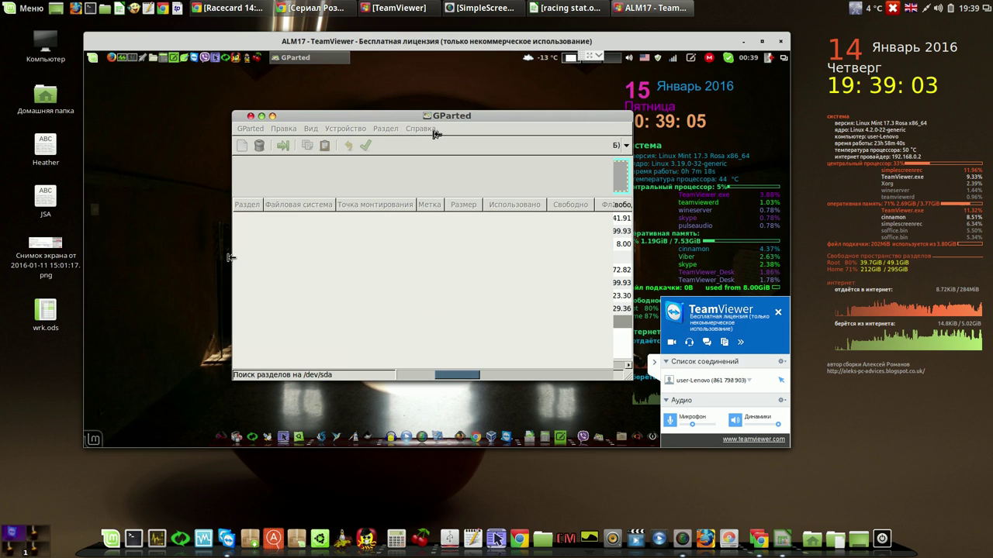
pyautogui.click(655, 366)
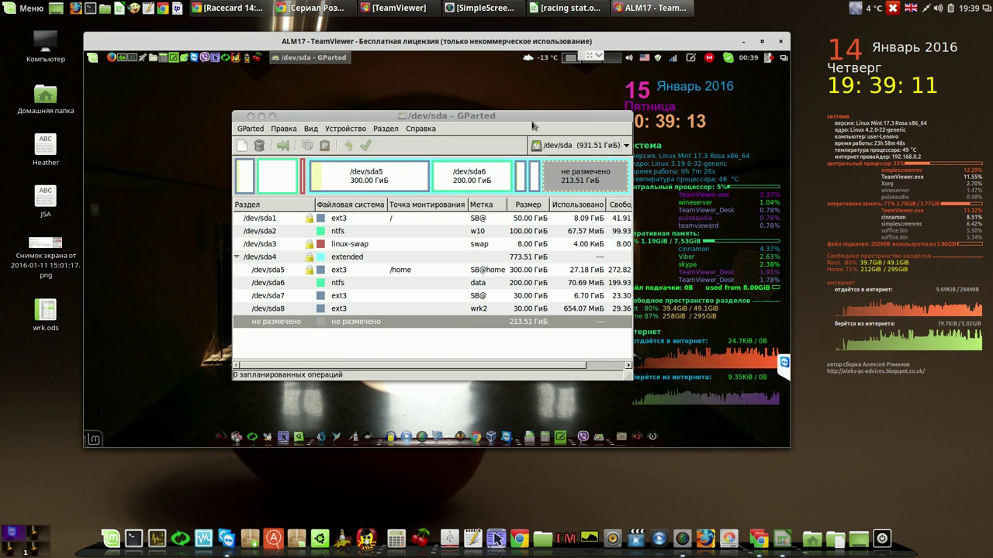
# Reposition the GParted window and set the label of the /dev/sda7 partition to xfce.
pyautogui.moveTo(533, 126); pyautogui.dragTo(466, 99)
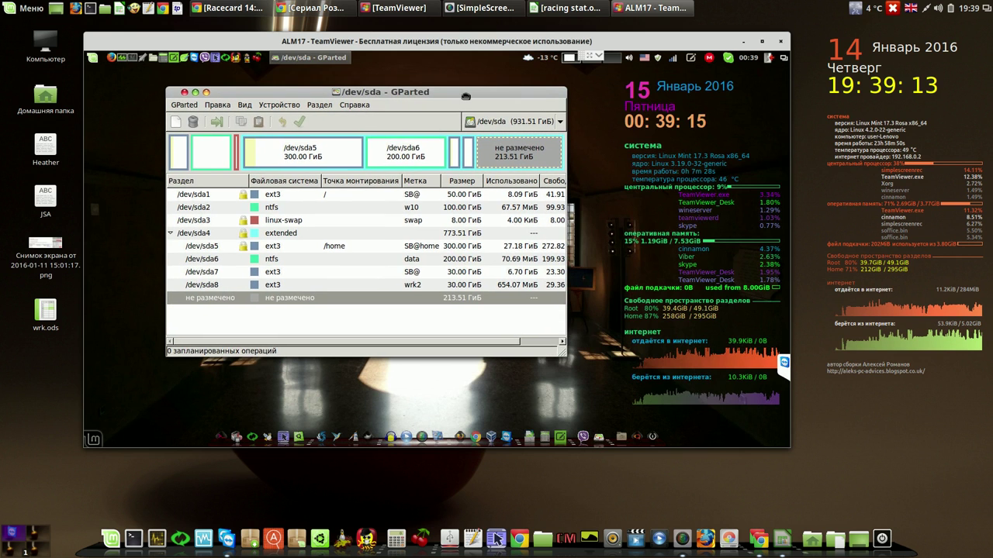
pyautogui.click(243, 198)
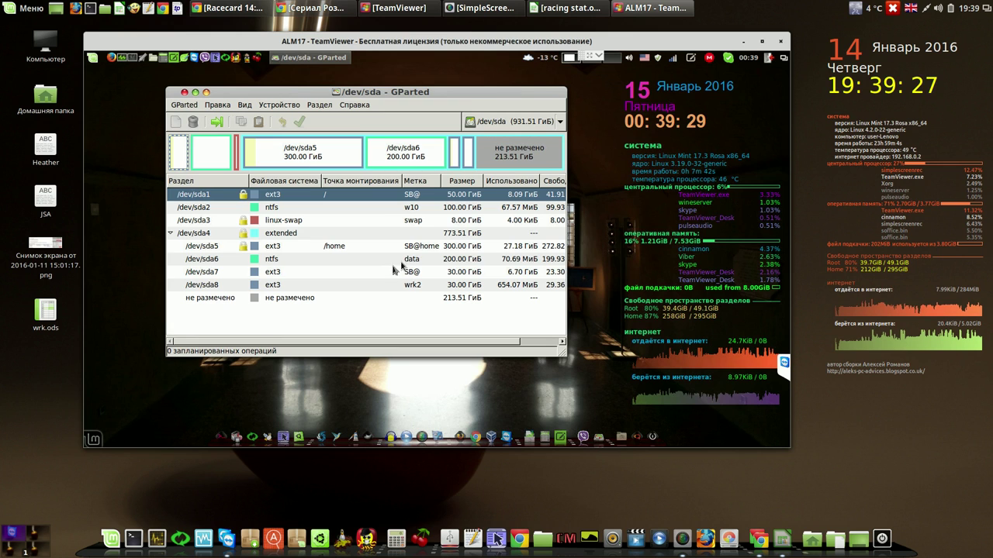
pyautogui.click(274, 274)
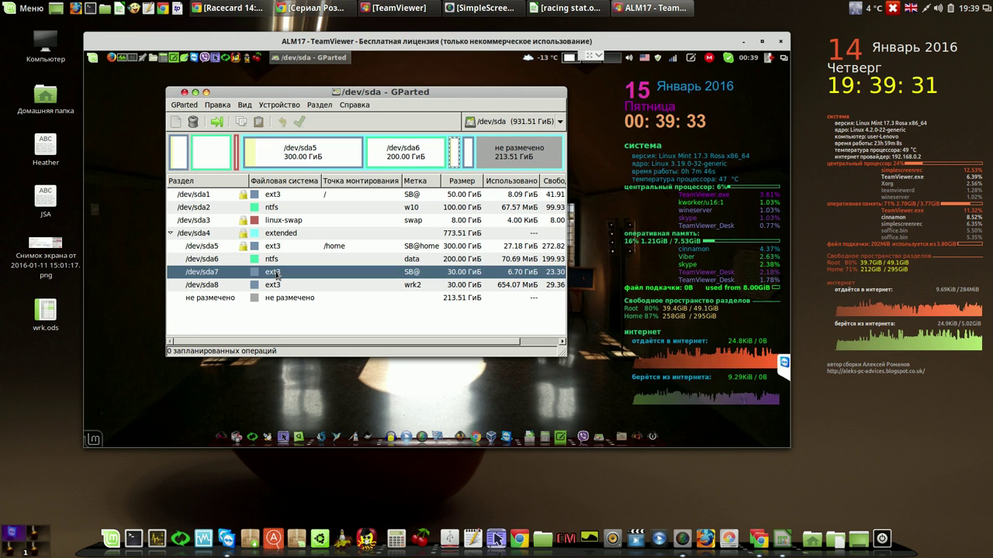
pyautogui.rightClick(276, 274)
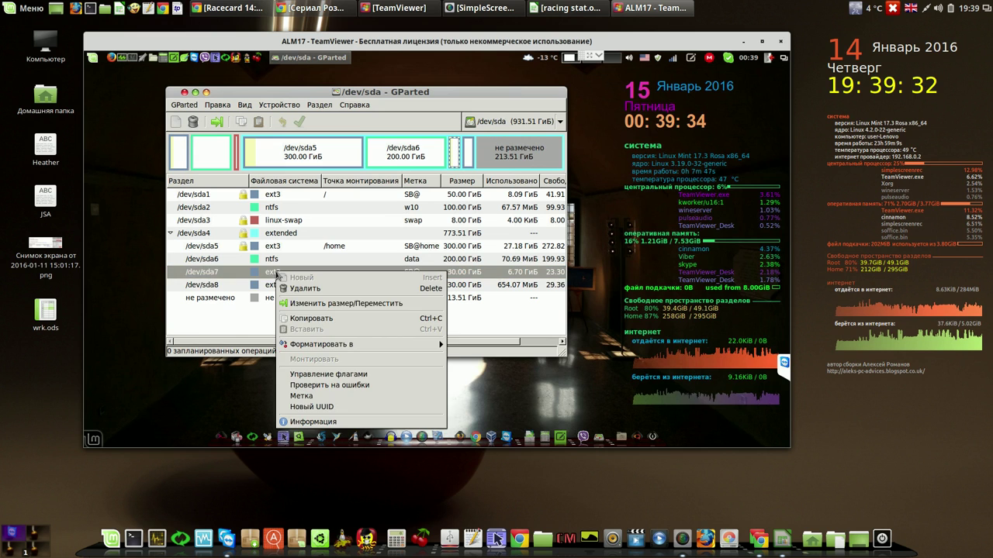
pyautogui.click(302, 396)
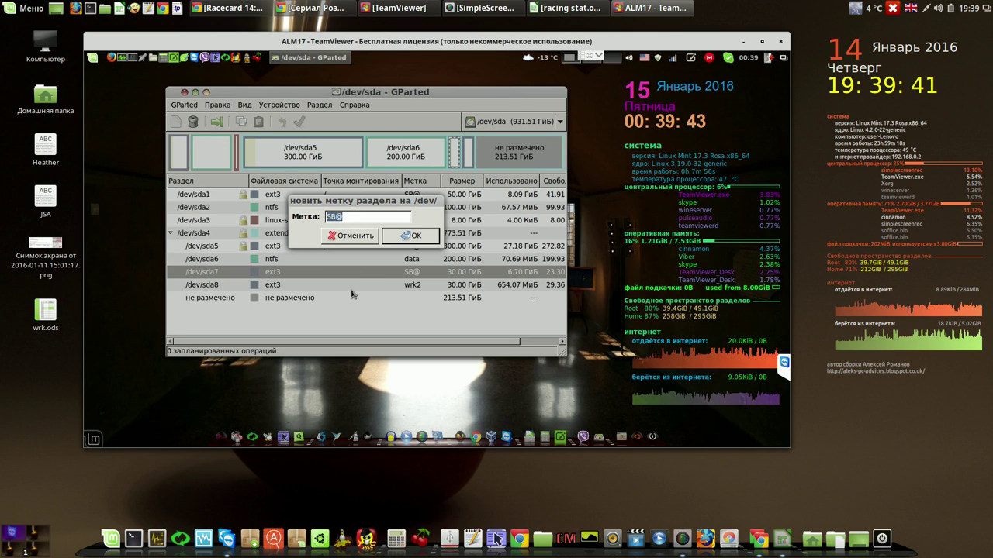
pyautogui.write('xf')
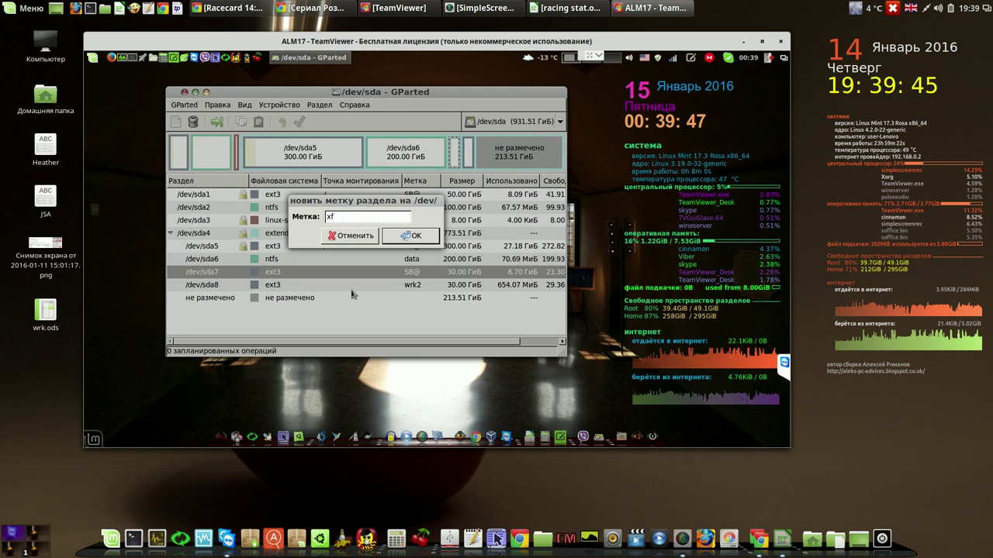
pyautogui.write('ci')
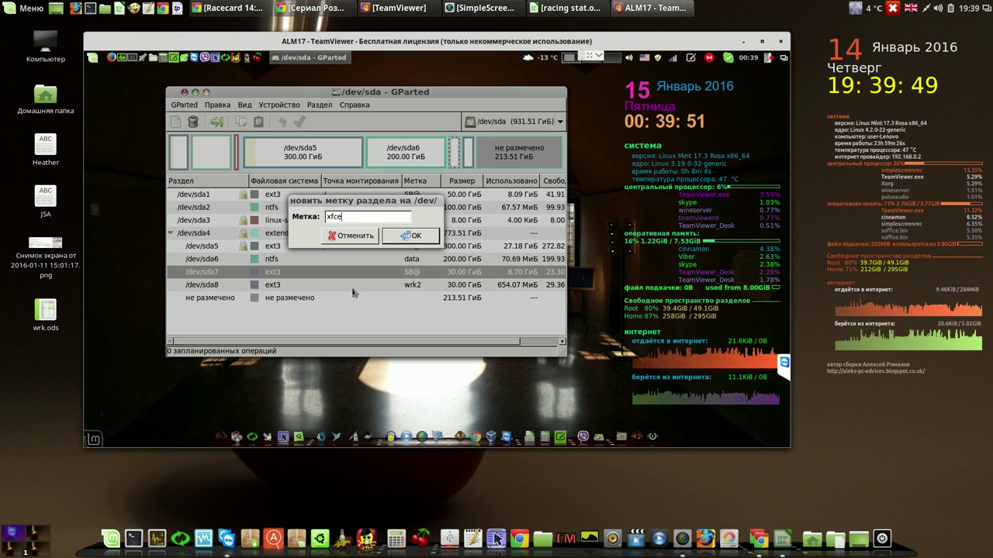
pyautogui.click(409, 236)
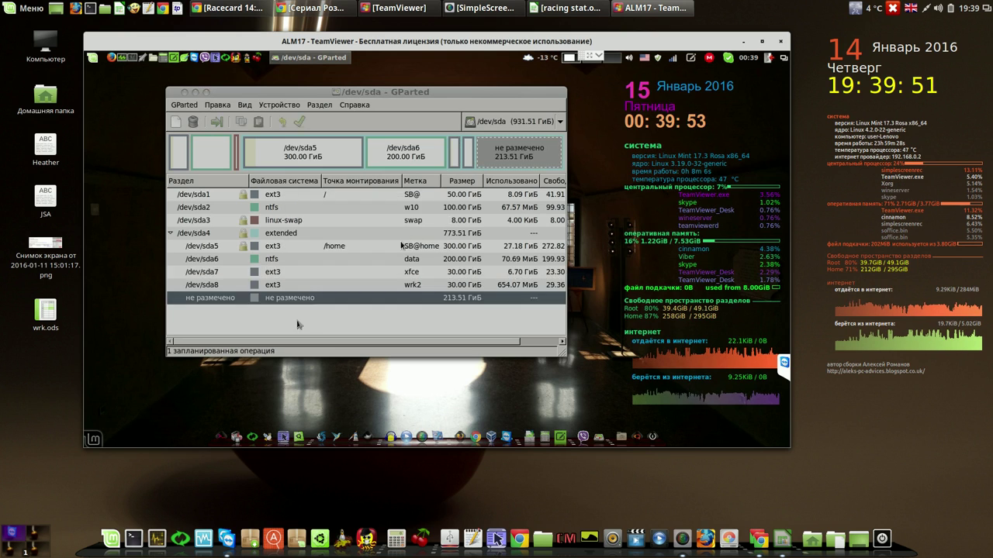
# Apply the pending label operation to the disk and dismiss the operation dialog.
pyautogui.click(299, 123)
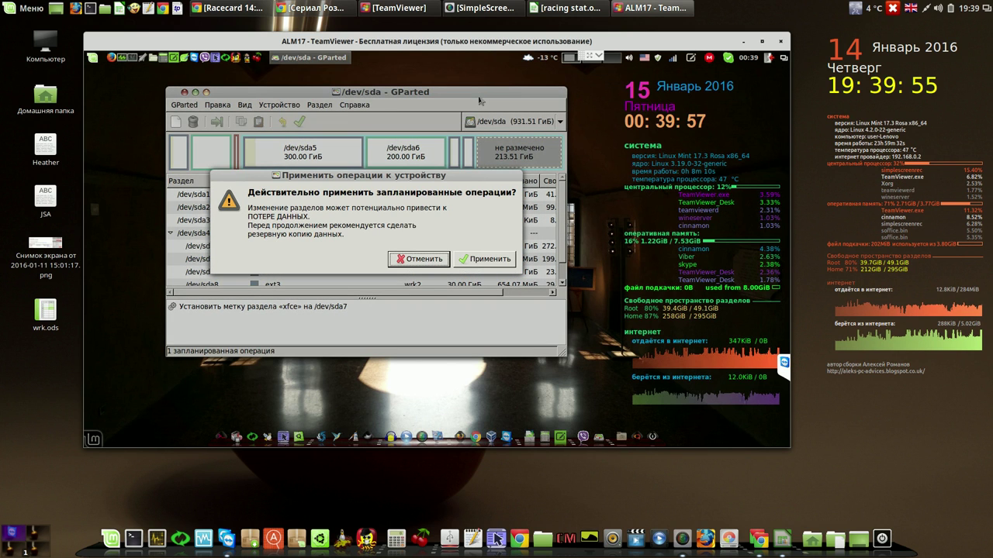
pyautogui.click(482, 260)
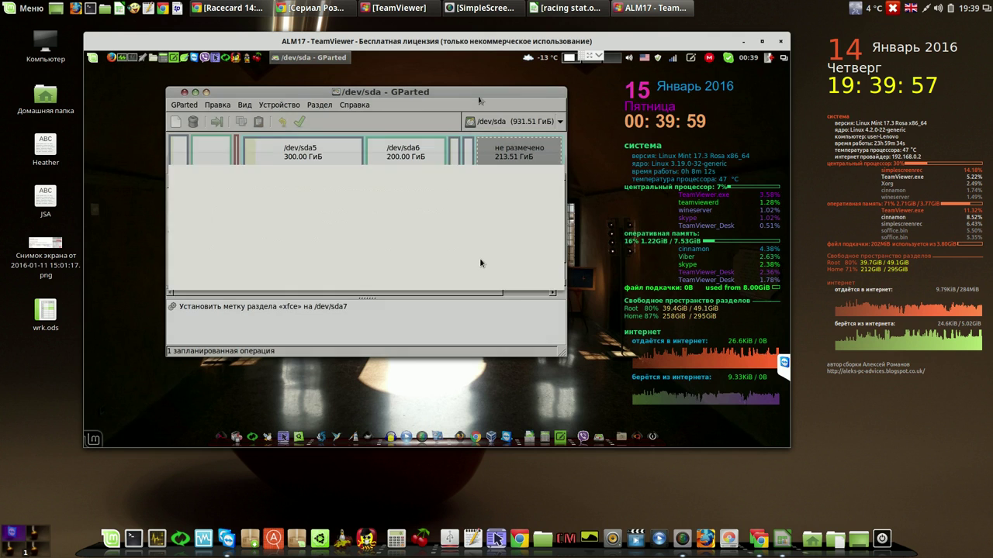
pyautogui.click(511, 286)
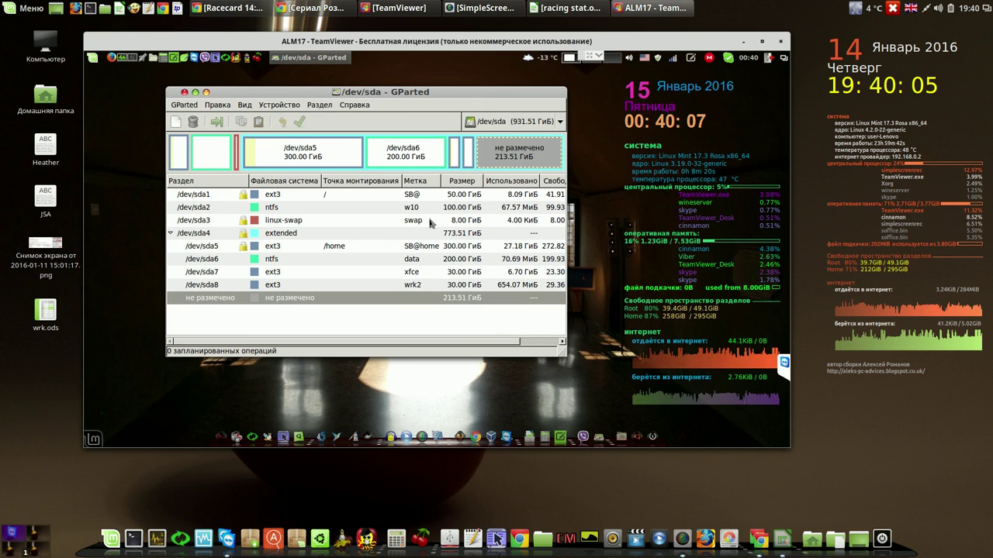
# Compare the labels, mount points and lock marks of the system, /home, swap and xfce partitions, and close GParted.
pyautogui.click(415, 274)
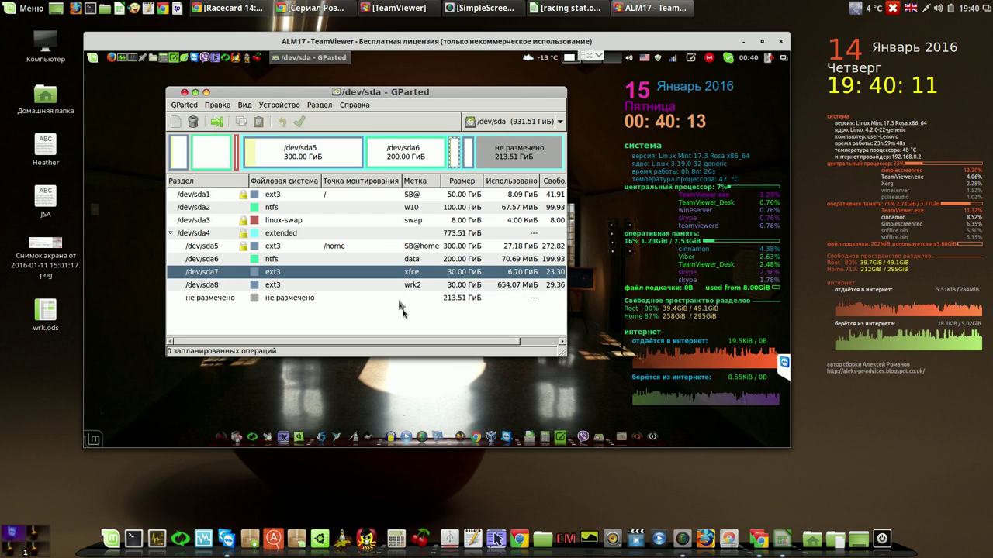
pyautogui.click(416, 249)
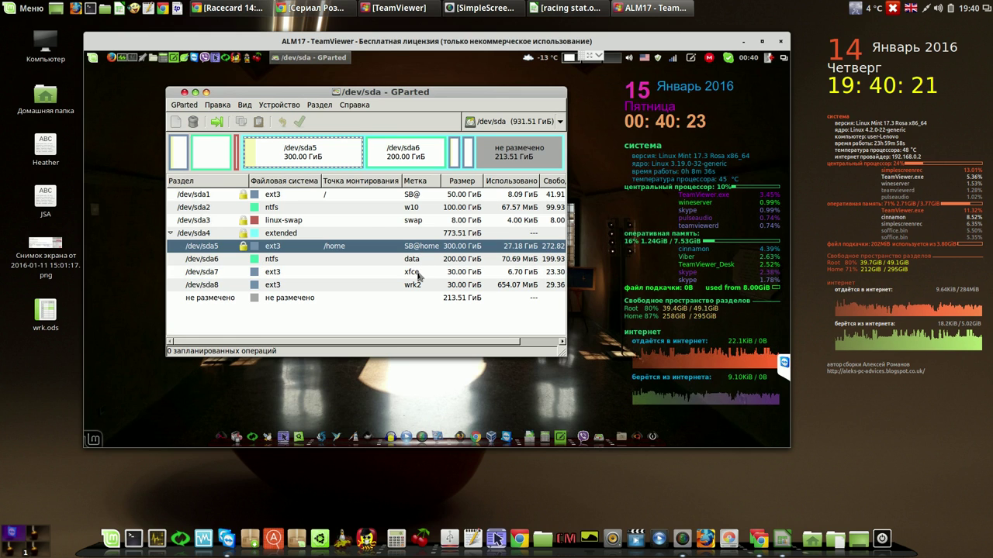
pyautogui.click(417, 275)
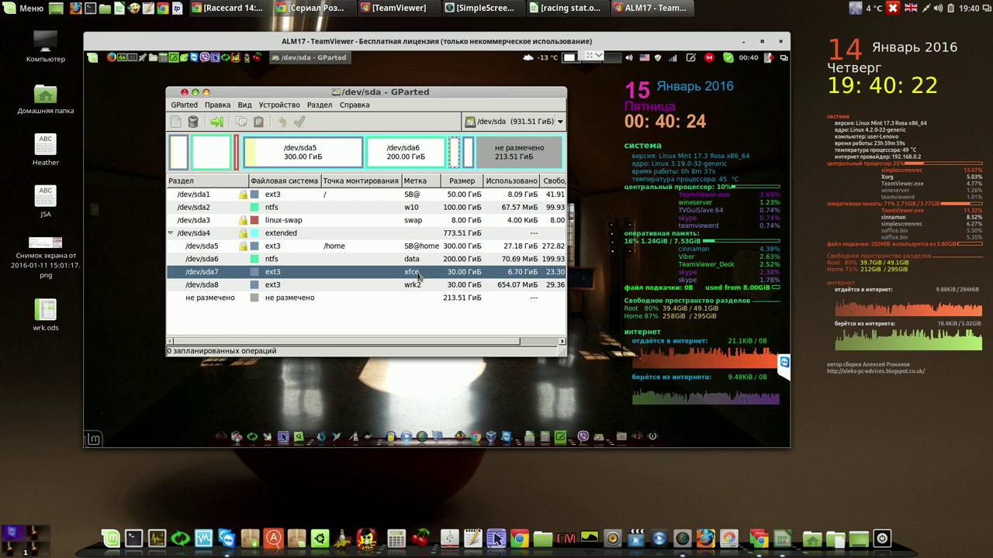
pyautogui.click(417, 197)
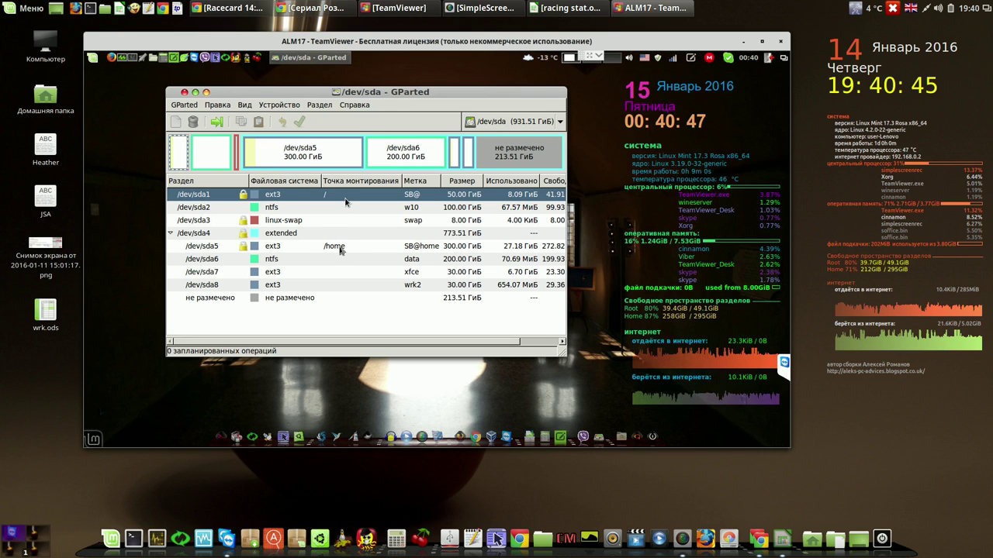
pyautogui.click(342, 247)
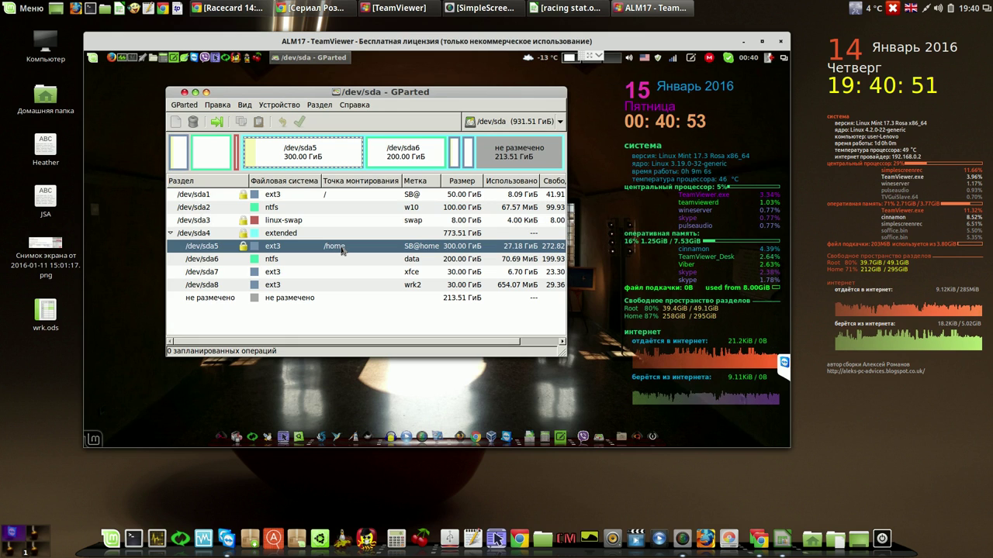
pyautogui.click(249, 233)
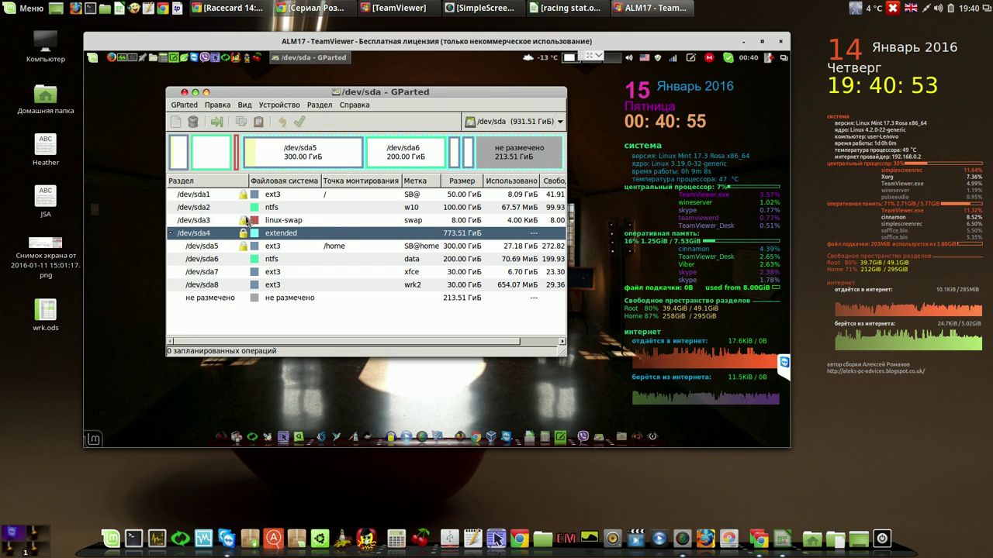
pyautogui.click(246, 220)
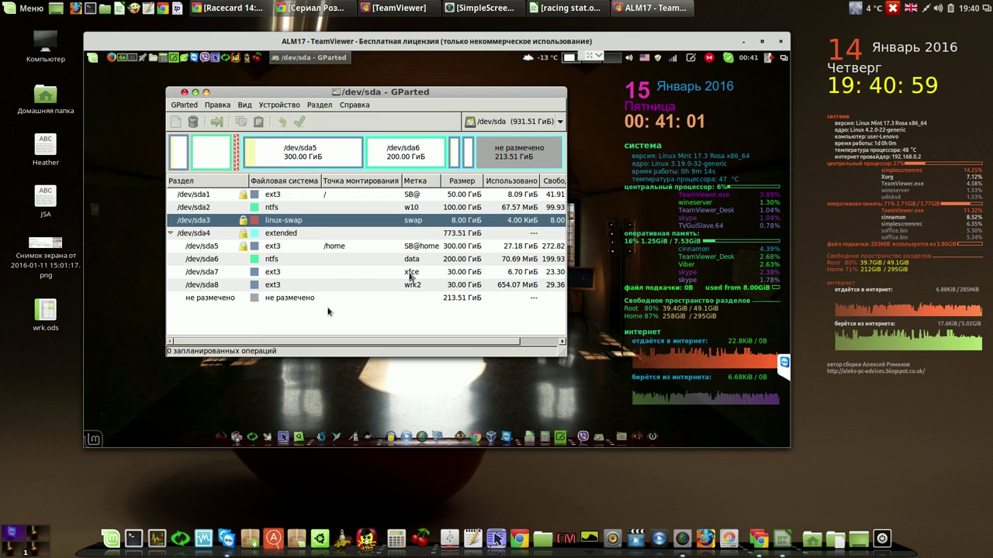
pyautogui.click(336, 272)
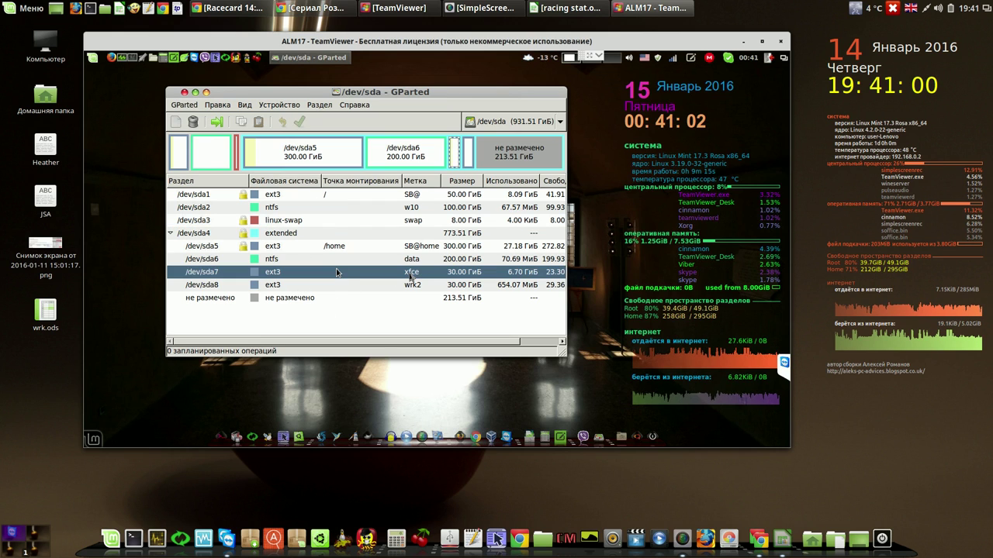
pyautogui.click(418, 195)
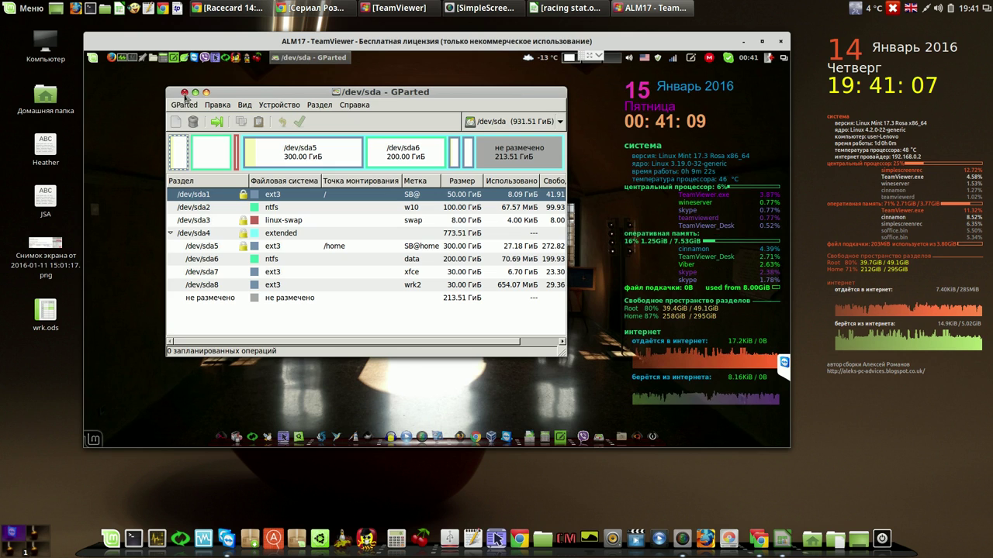
pyautogui.click(184, 93)
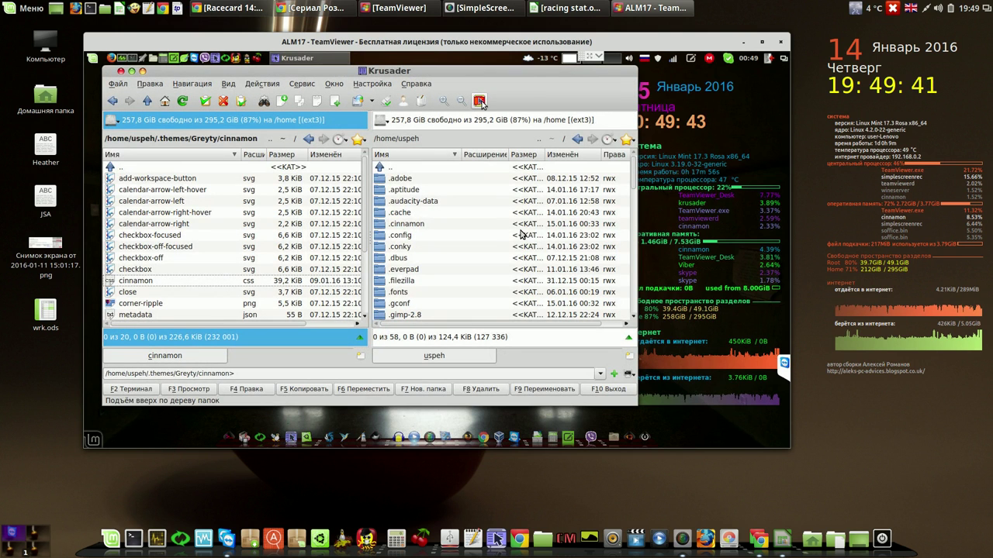
# Switch to Krusader and relaunch it with root privileges by entering the account password.
pyautogui.click(479, 101)
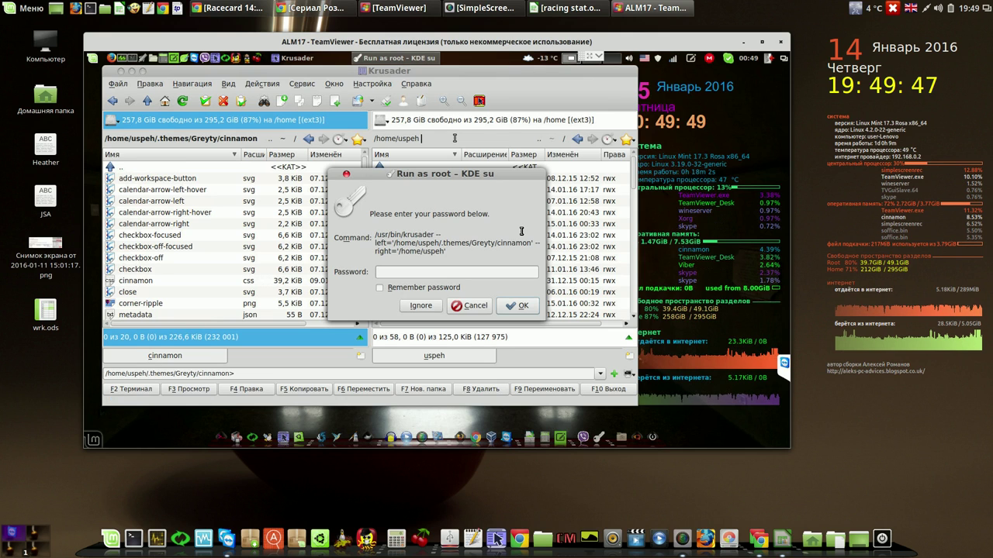
pyautogui.write('**')
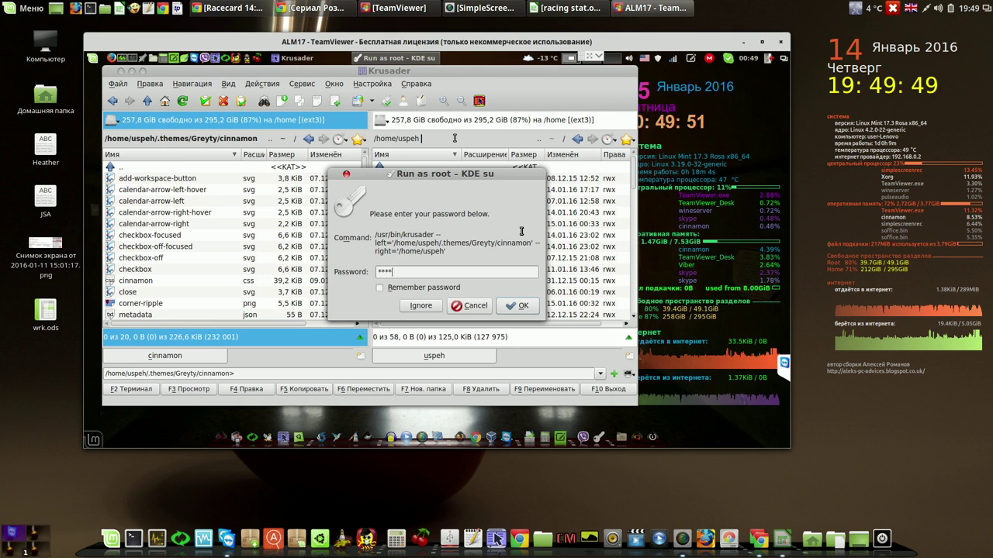
pyautogui.write('****')
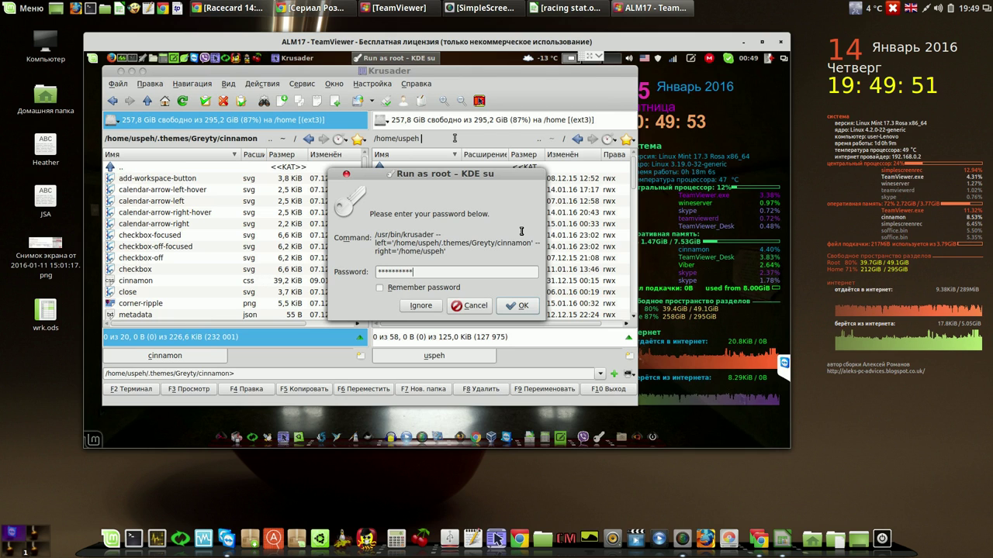
pyautogui.press('Return')
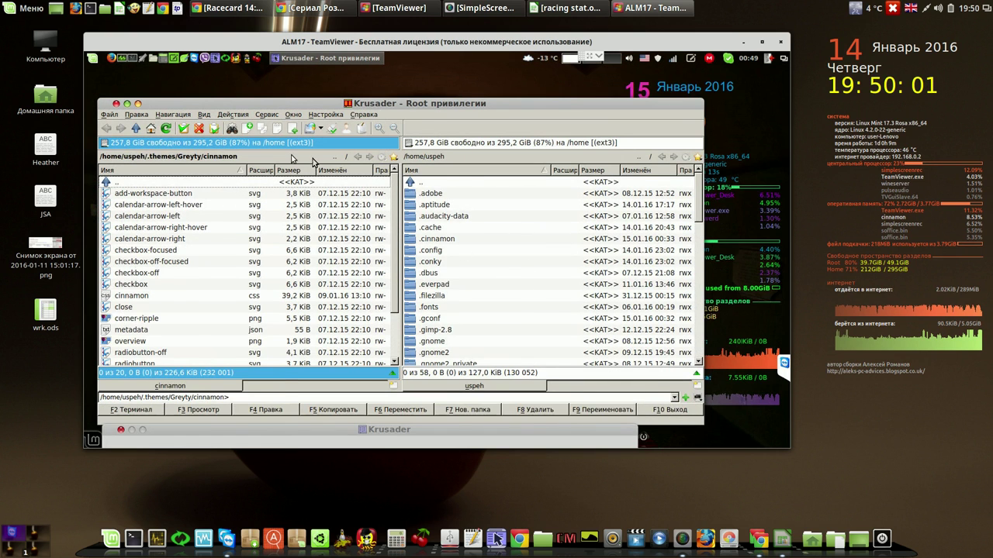
# Go to /home from the root directory and create a new folder named Backups there.
pyautogui.click(670, 131)
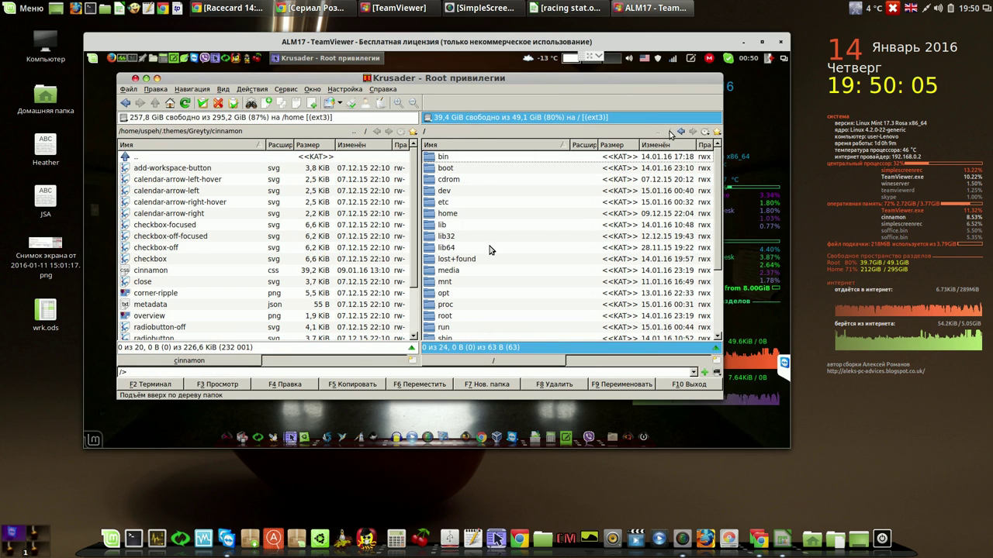
pyautogui.doubleClick(433, 215)
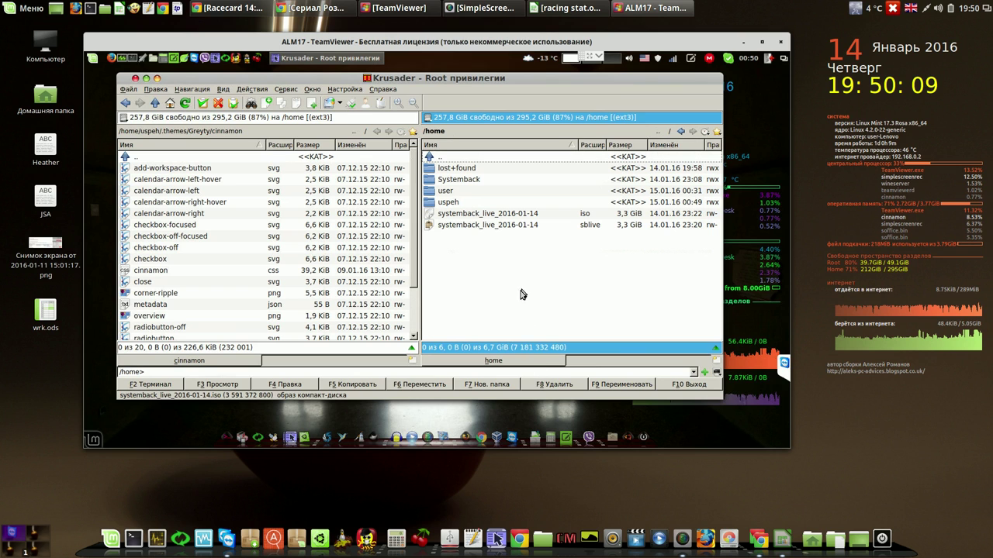
pyautogui.click(500, 388)
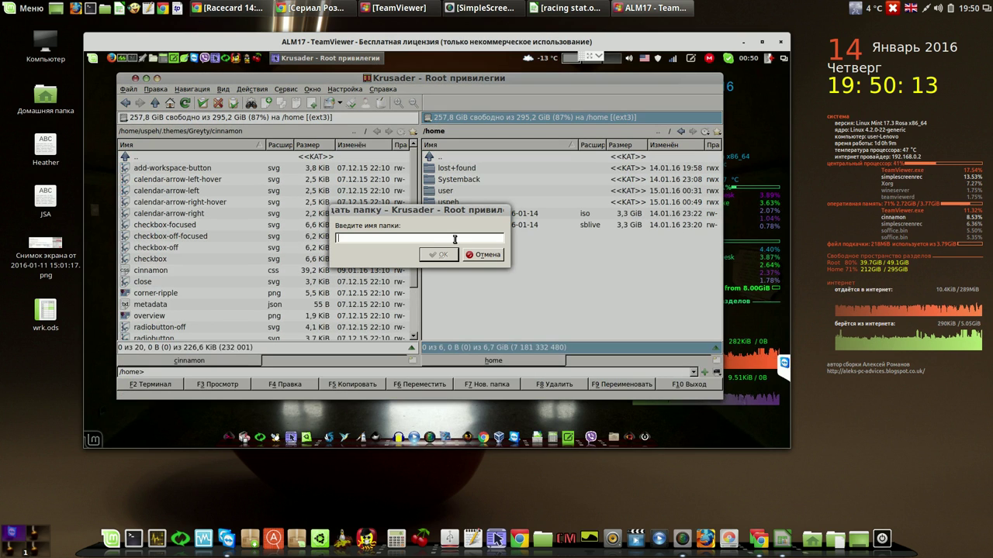
pyautogui.write('Backups')
pyautogui.press('Return')
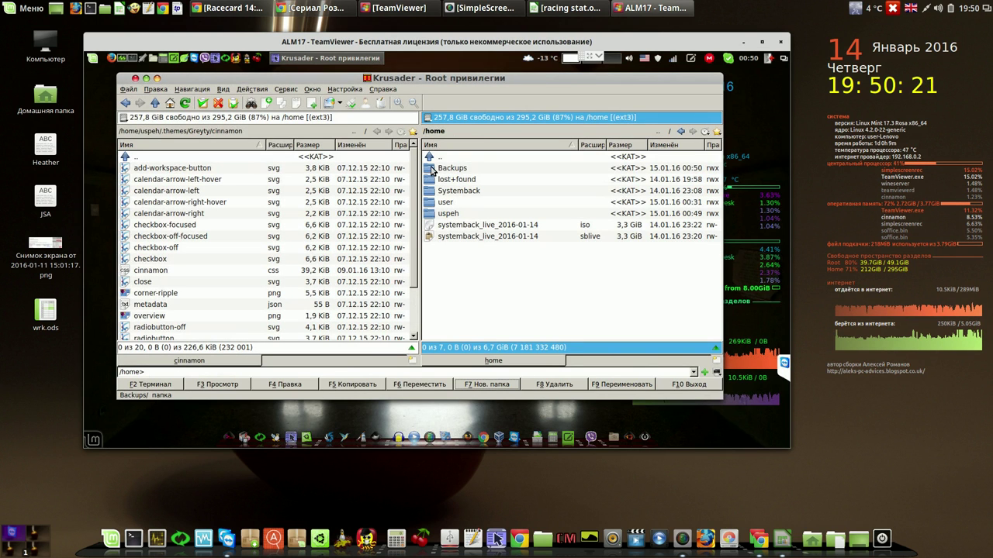
# Create two folders named LMC and XFCE inside /home/Backups.
pyautogui.doubleClick(432, 170)
pyautogui.click(500, 385)
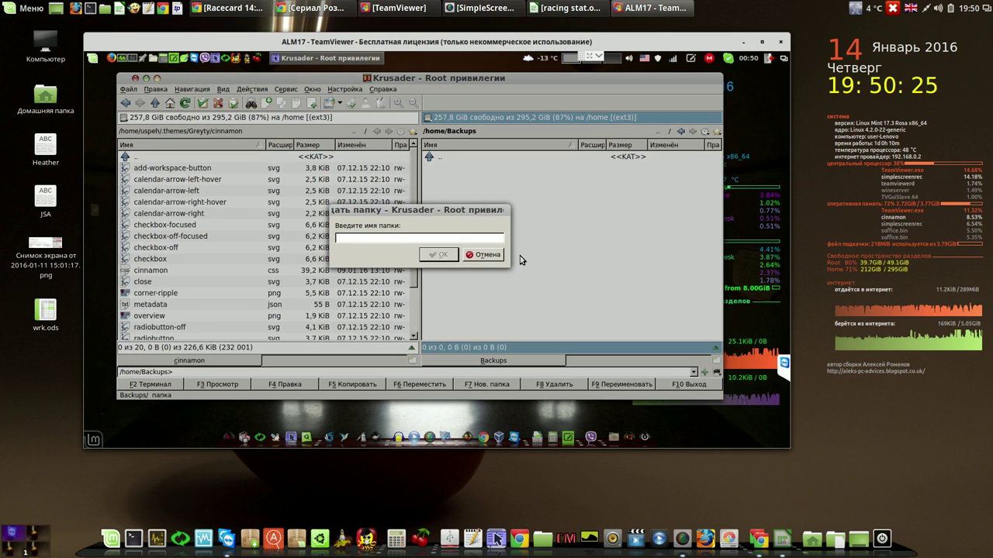
pyautogui.write('LMC')
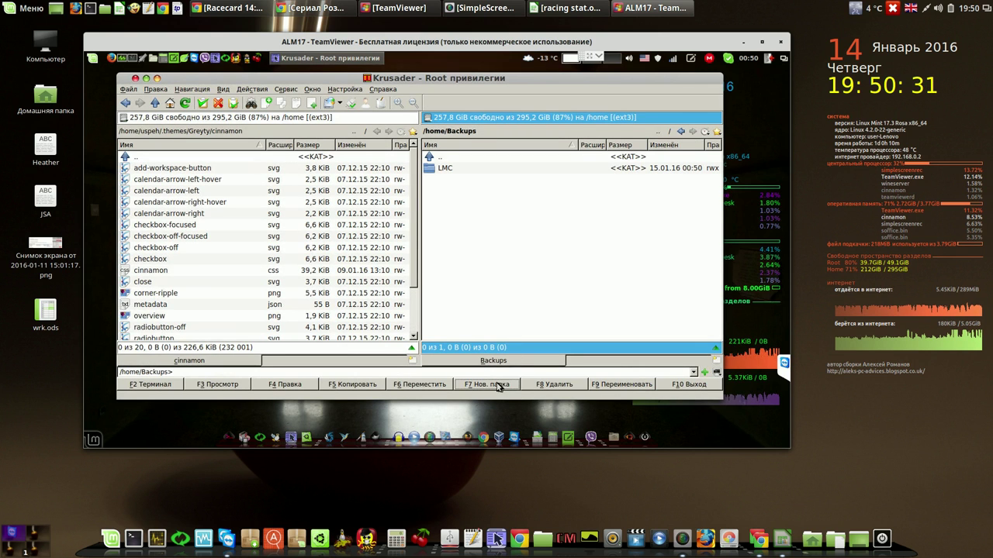
pyautogui.click(499, 386)
pyautogui.write('X')
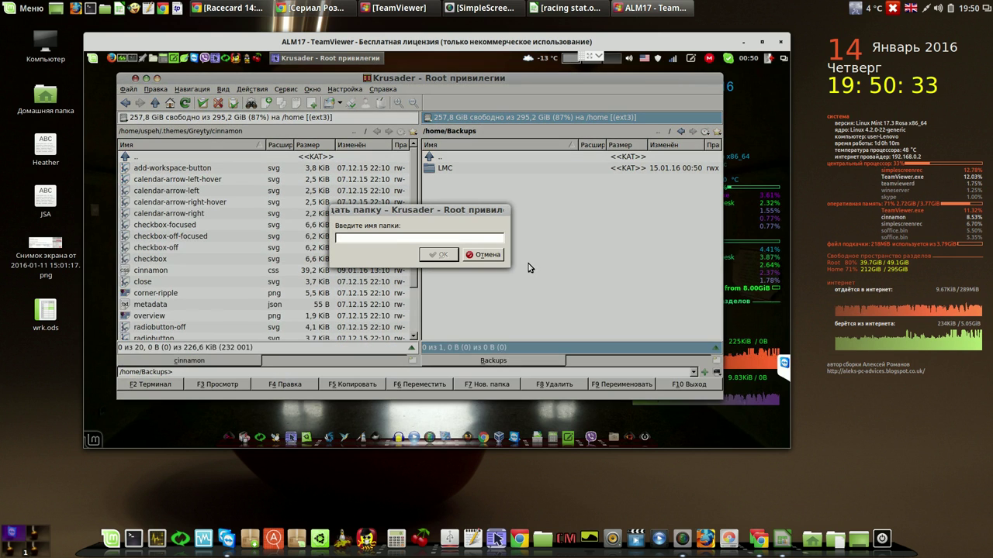
pyautogui.write('FCE')
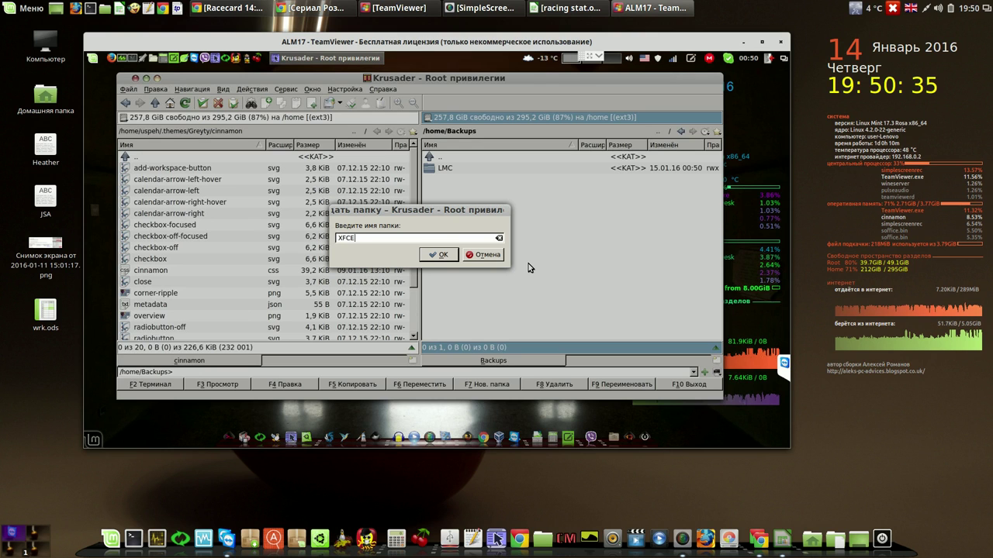
pyautogui.press('Return')
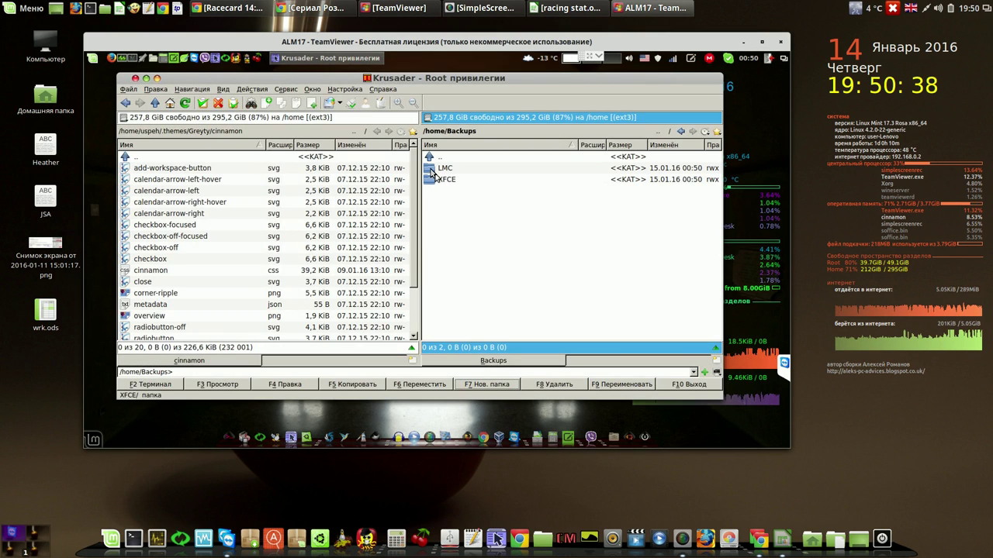
# Create a folder named 01 inside /home/Backups/LMC.
pyautogui.doubleClick(436, 169)
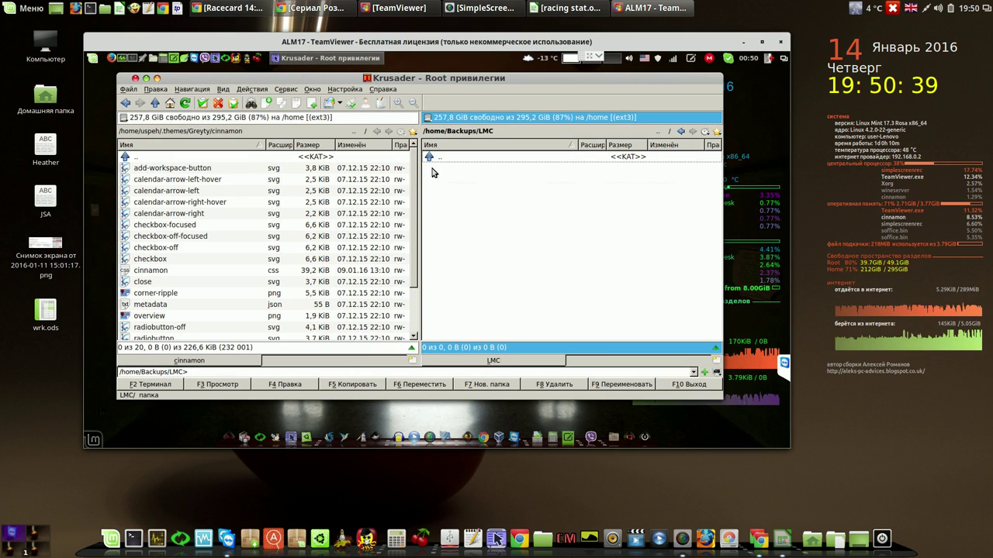
pyautogui.click(481, 386)
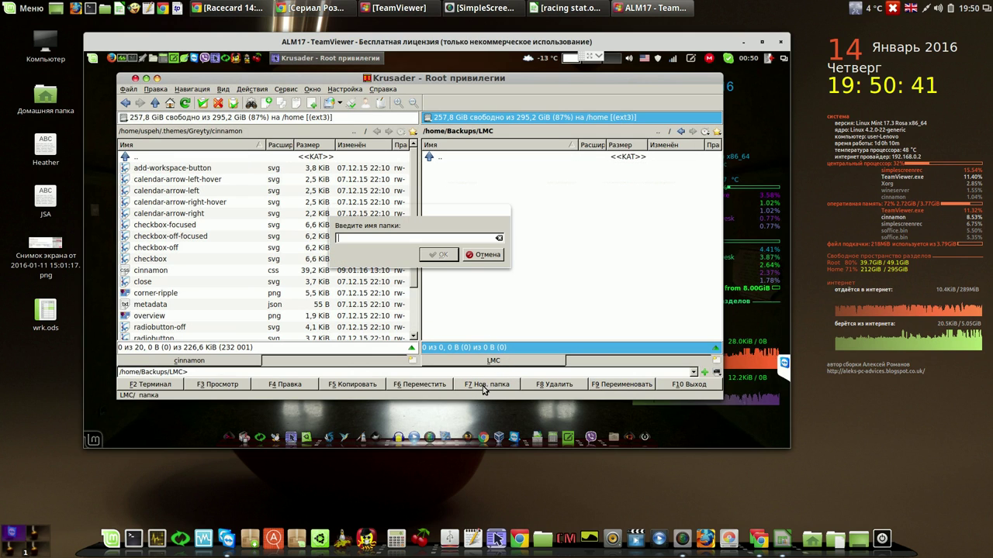
pyautogui.write('01')
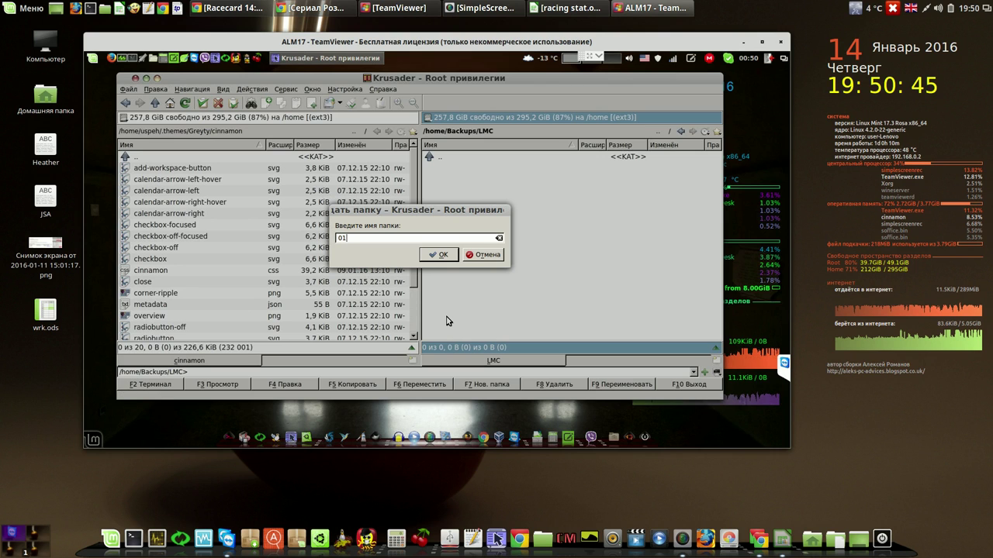
pyautogui.press('Return')
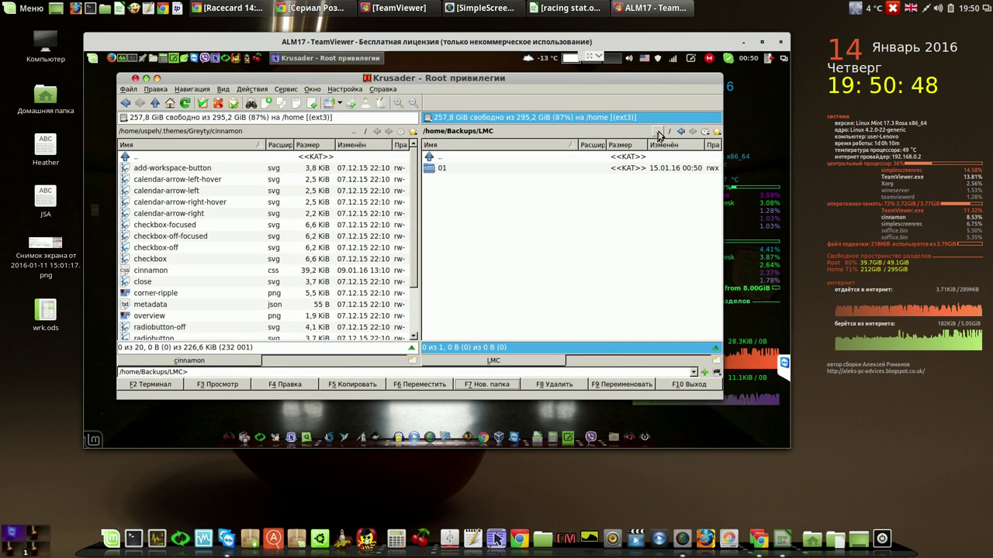
# Create a folder named 01 inside /home/Backups/XFCE and close Krusader.
pyautogui.click(659, 133)
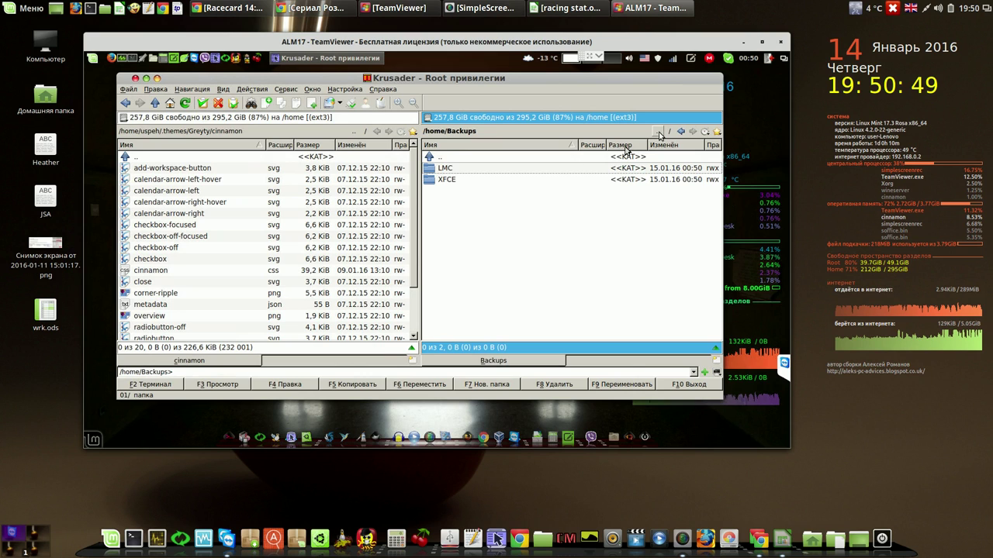
pyautogui.doubleClick(450, 180)
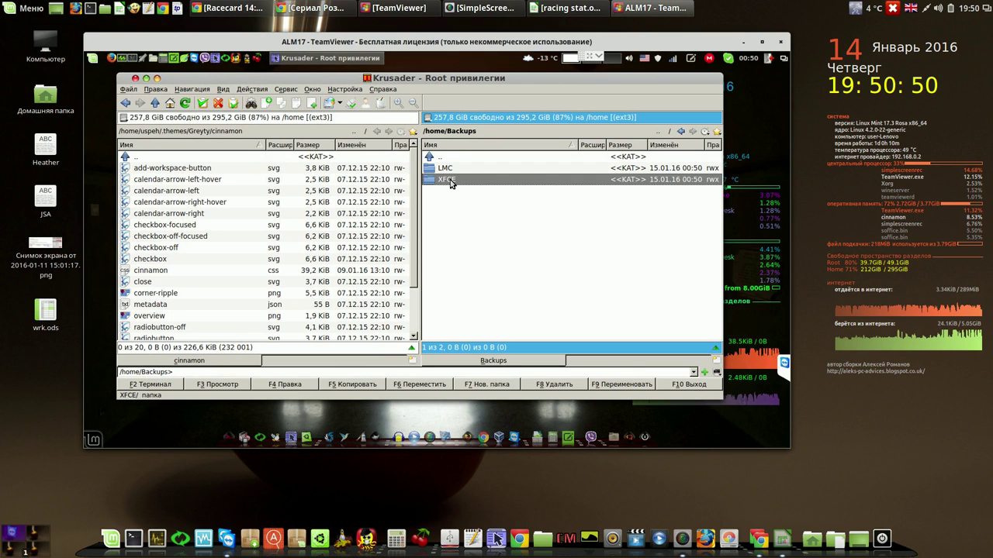
pyautogui.click(485, 384)
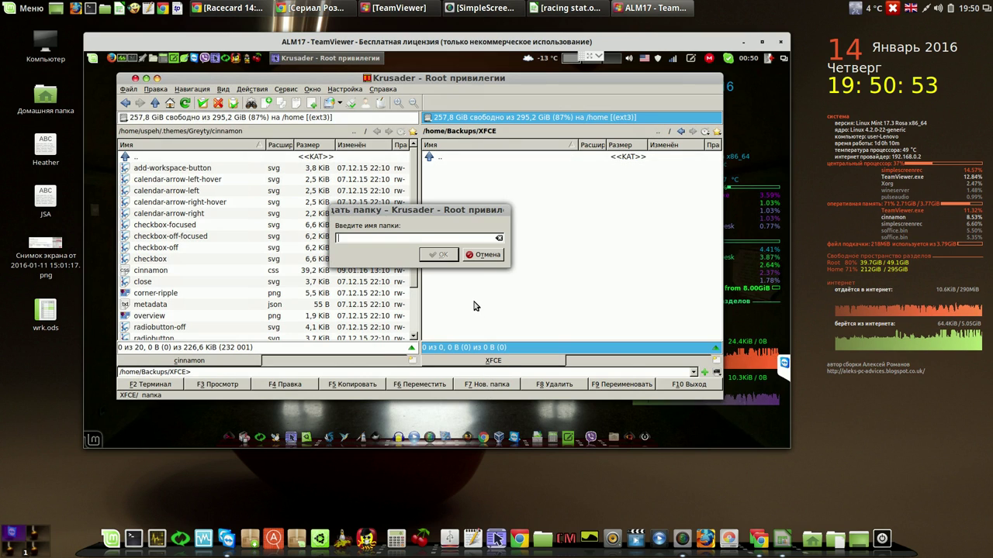
pyautogui.write('01')
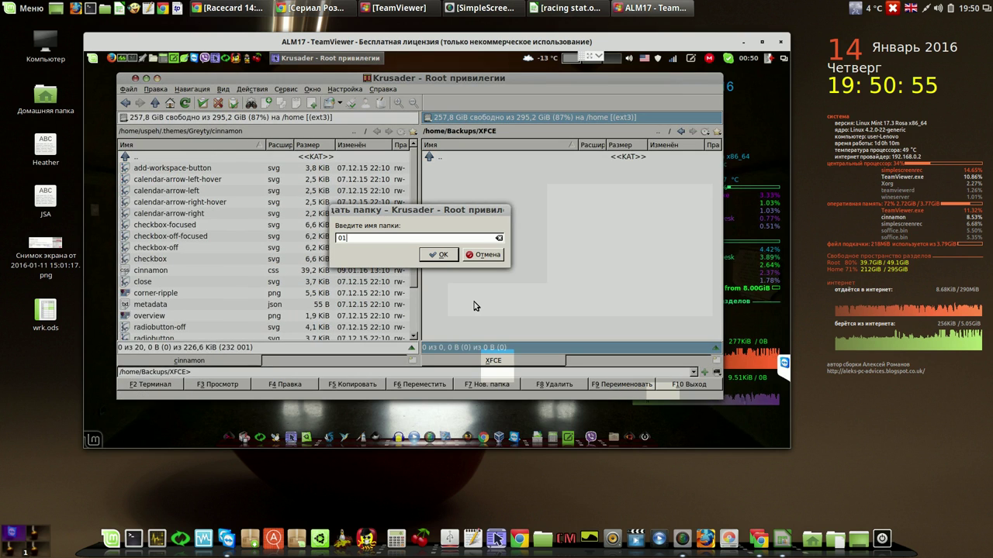
pyautogui.press('Return')
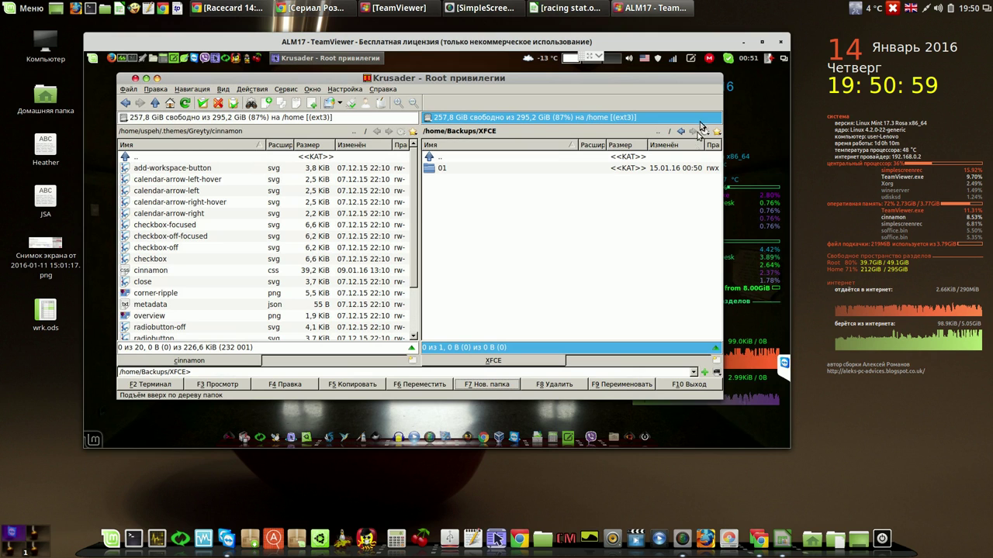
pyautogui.click(136, 80)
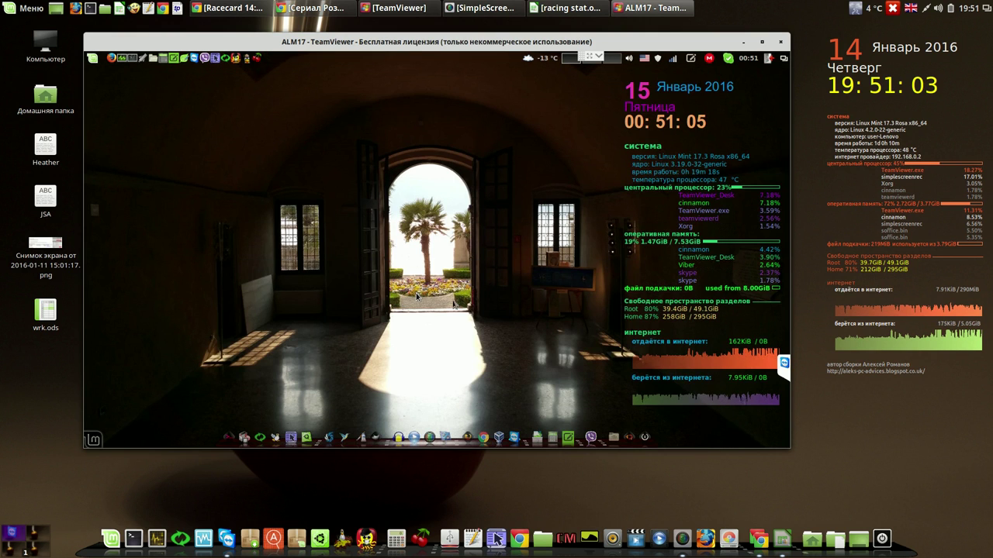
# Launch Systemback, authenticate with the administrator password, and move its window clear of the desktop system monitor.
pyautogui.click(259, 441)
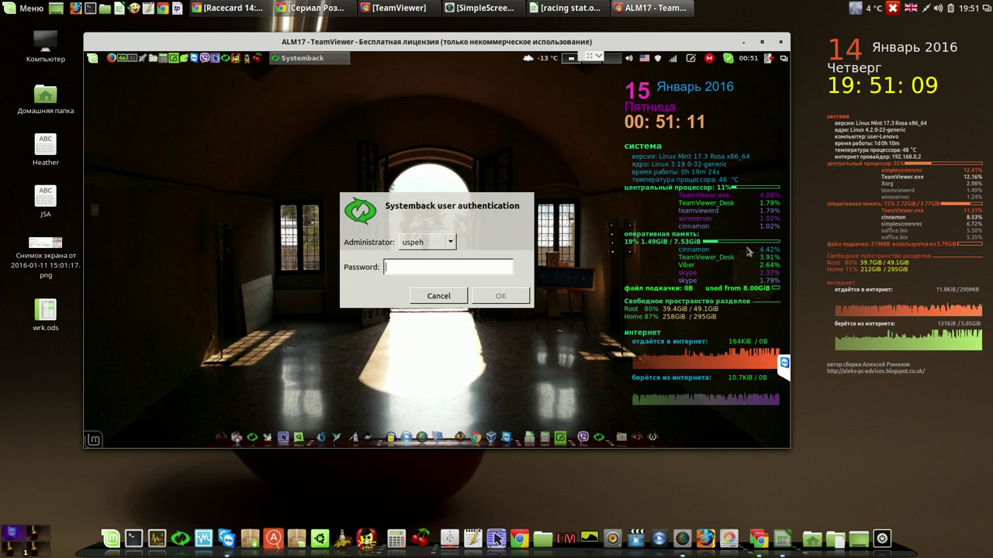
pyautogui.write('xxxxxxxxx')
pyautogui.press('Return')
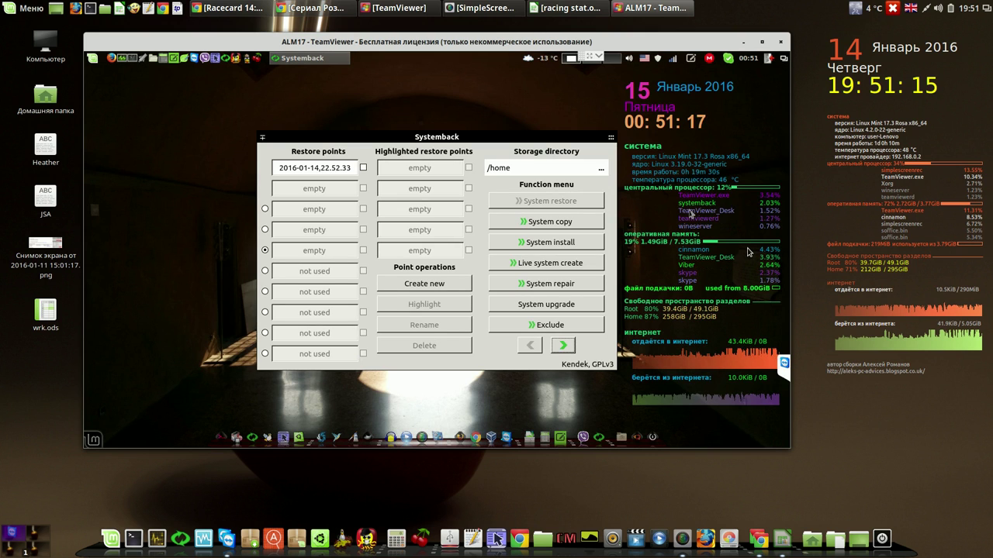
pyautogui.moveTo(532, 141); pyautogui.dragTo(423, 111)
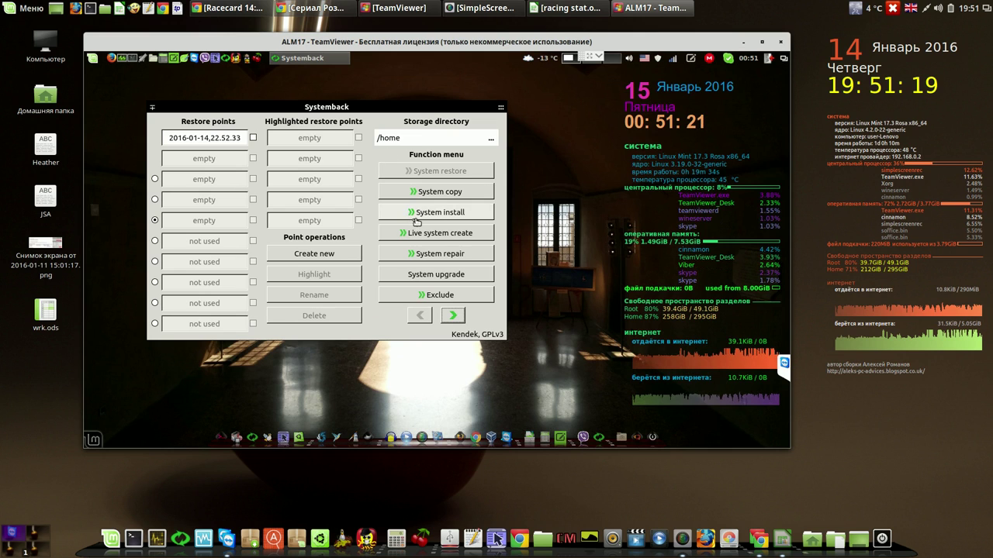
# Set the Systemback storage directory to /home/Backups/LMC/01, create a new restore point there, and close Systemback.
pyautogui.click(490, 138)
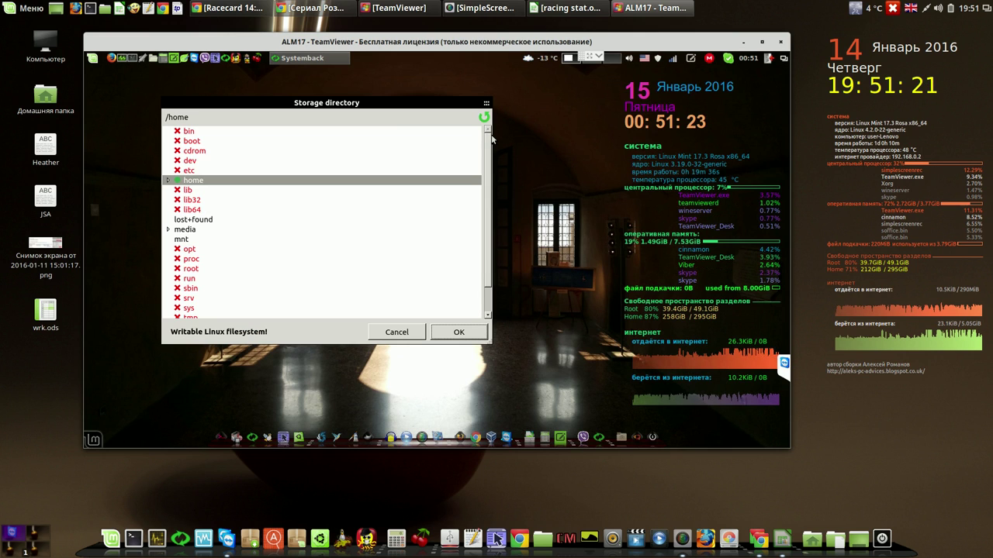
pyautogui.click(168, 230)
pyautogui.click(203, 242)
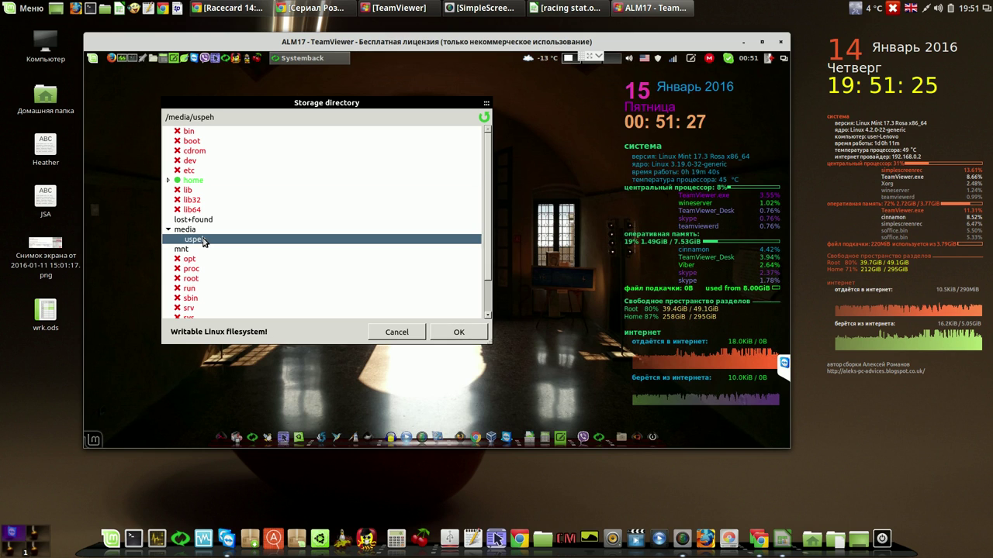
pyautogui.click(170, 183)
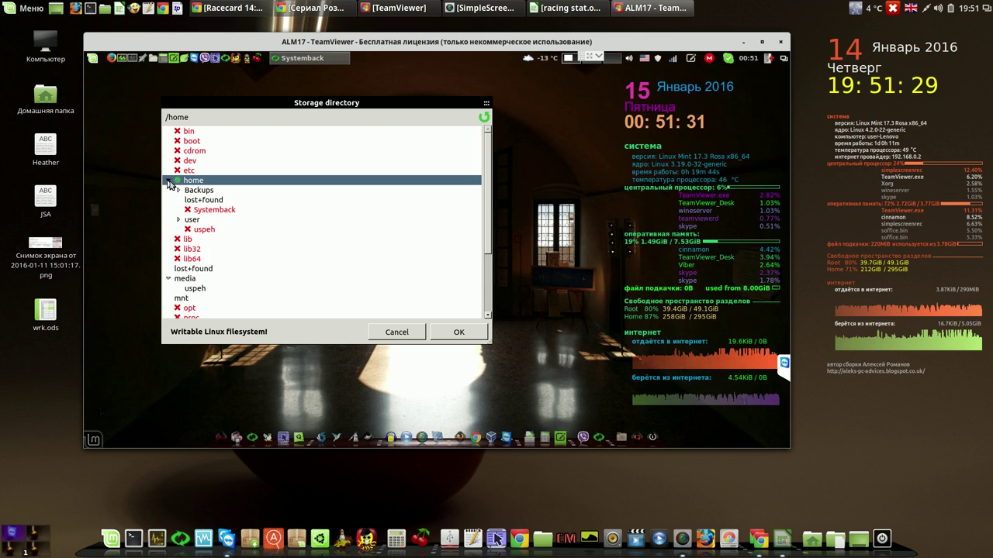
pyautogui.click(179, 190)
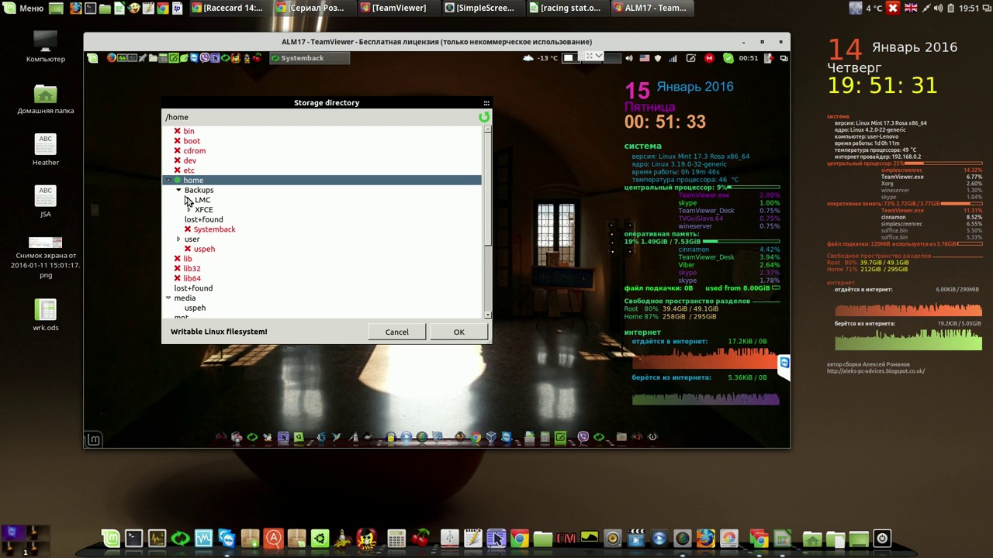
pyautogui.click(188, 201)
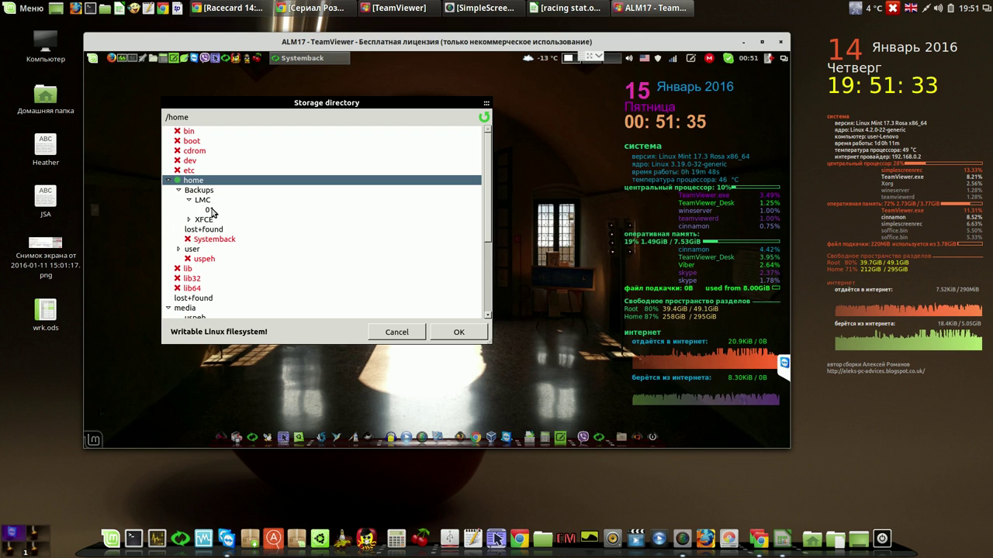
pyautogui.click(209, 211)
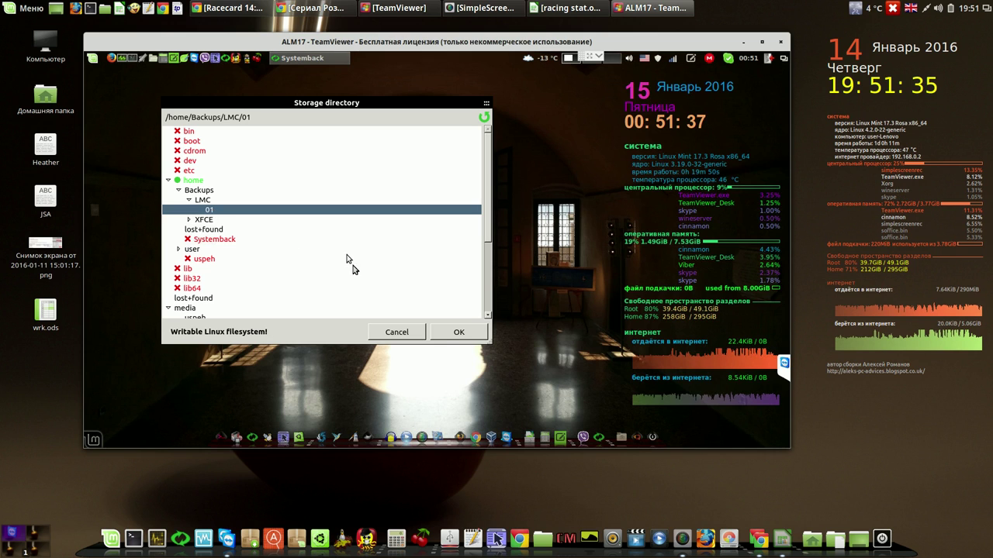
pyautogui.click(458, 332)
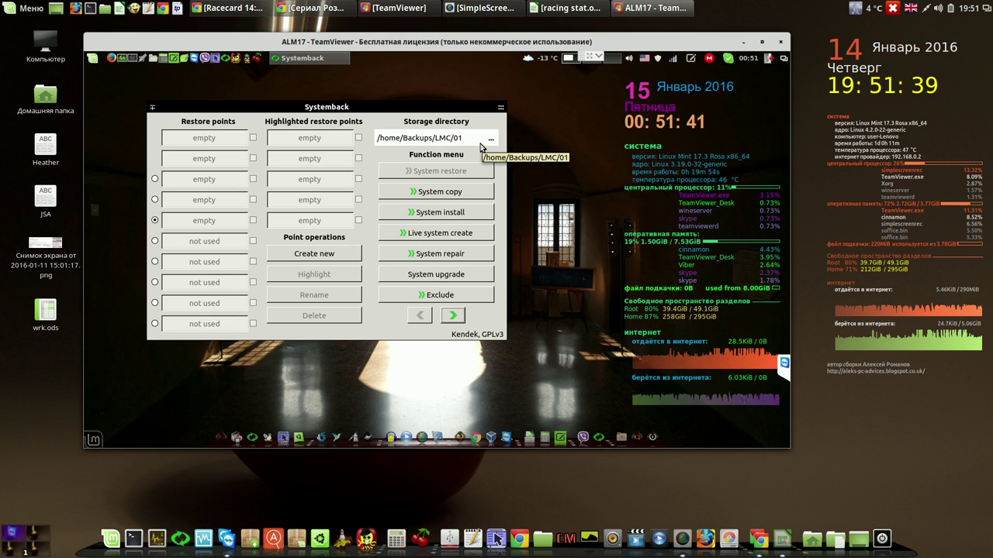
pyautogui.click(324, 255)
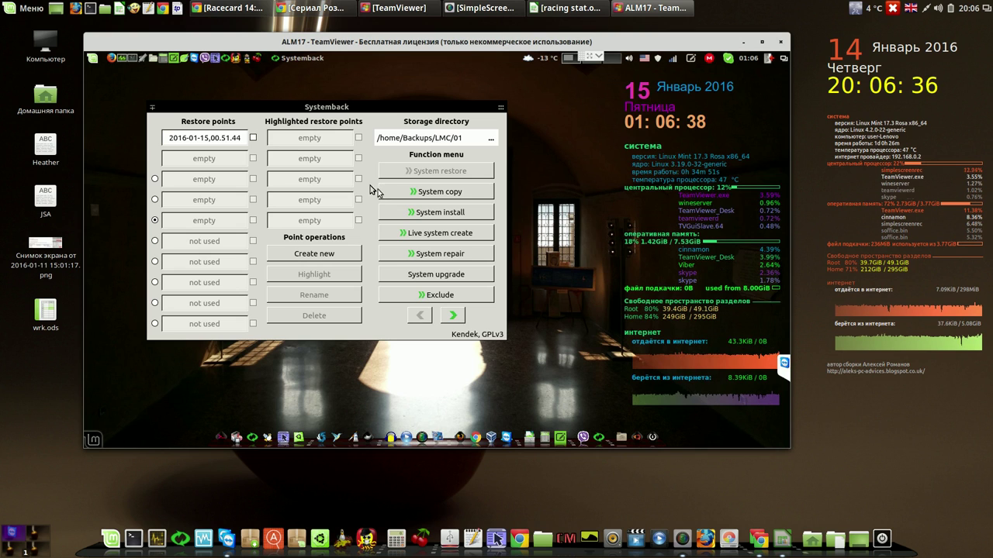
pyautogui.click(501, 109)
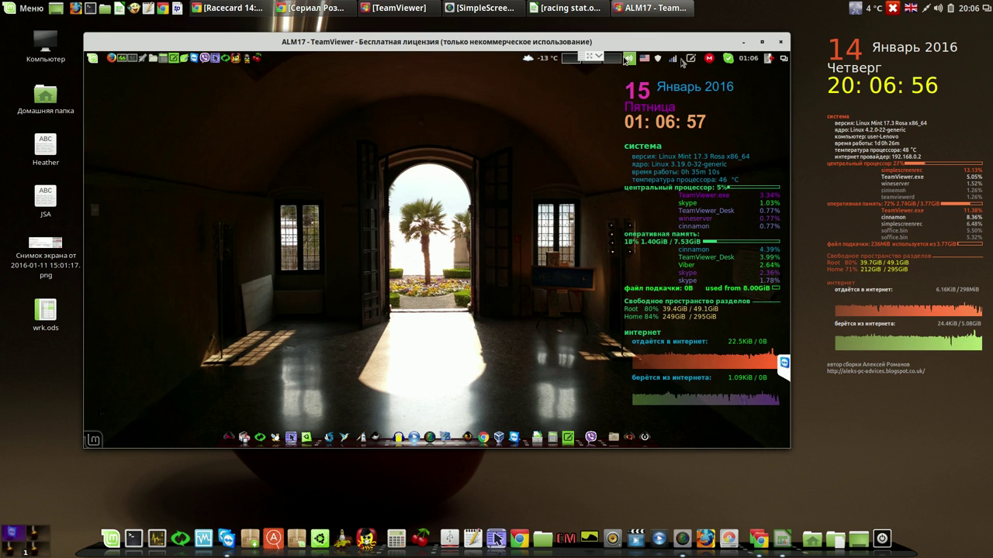
# View the sound effects settings and the files available for the Cinnamon startup sound, cancel the file choice, and minimise the window.
pyautogui.click(629, 58)
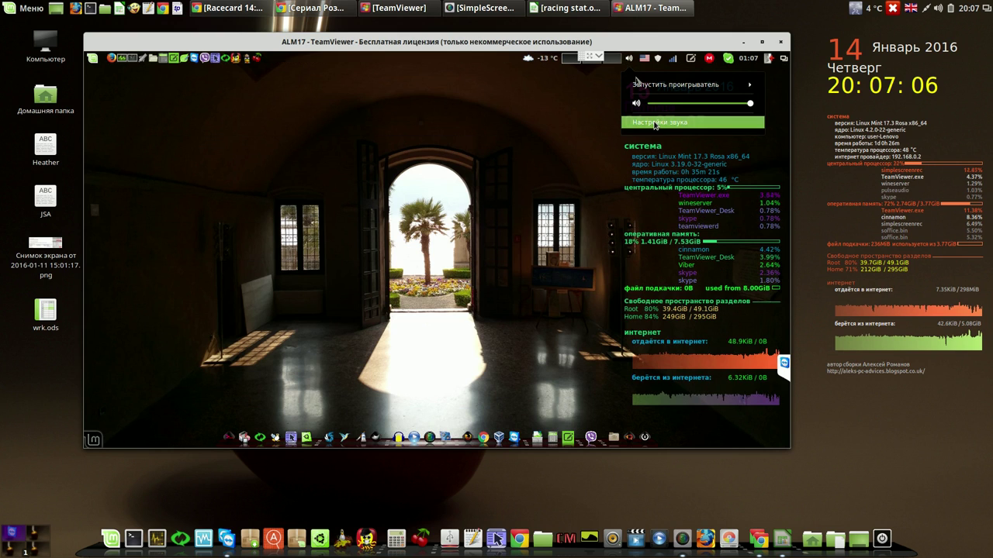
pyautogui.click(655, 122)
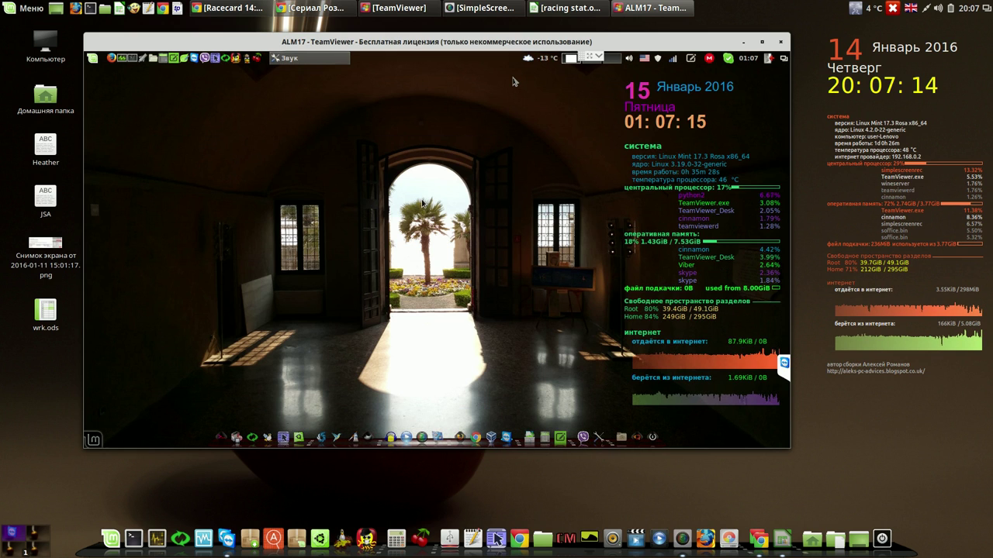
pyautogui.click(491, 125)
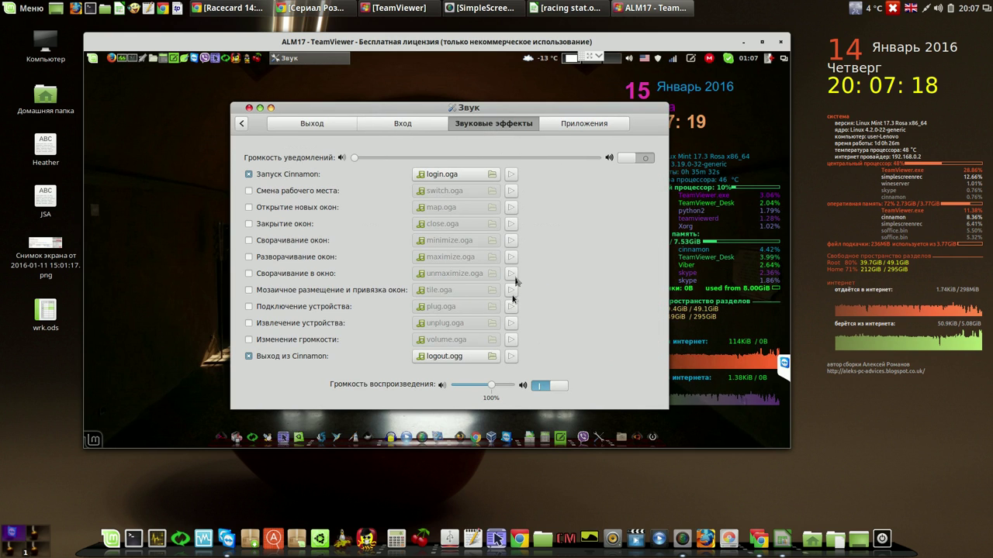
pyautogui.click(493, 175)
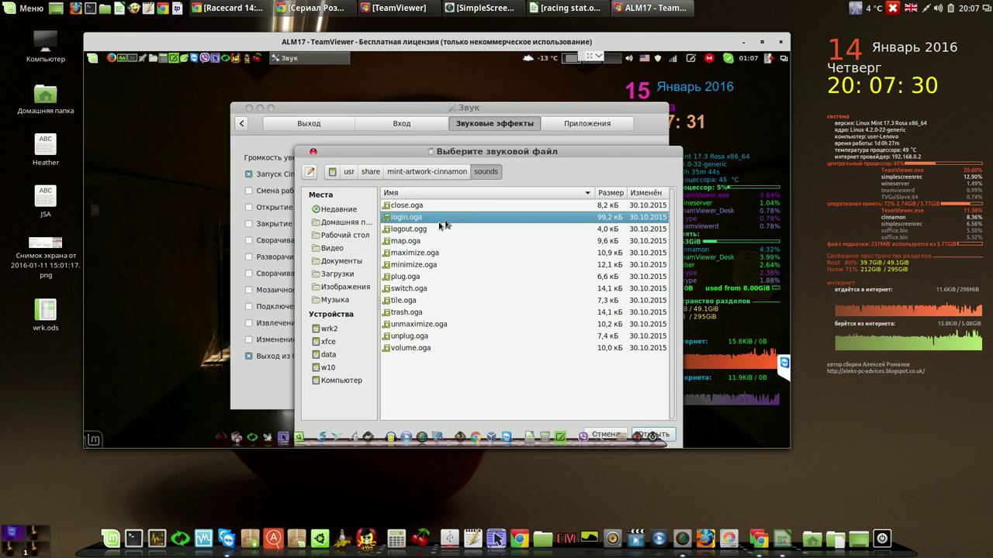
pyautogui.click(314, 153)
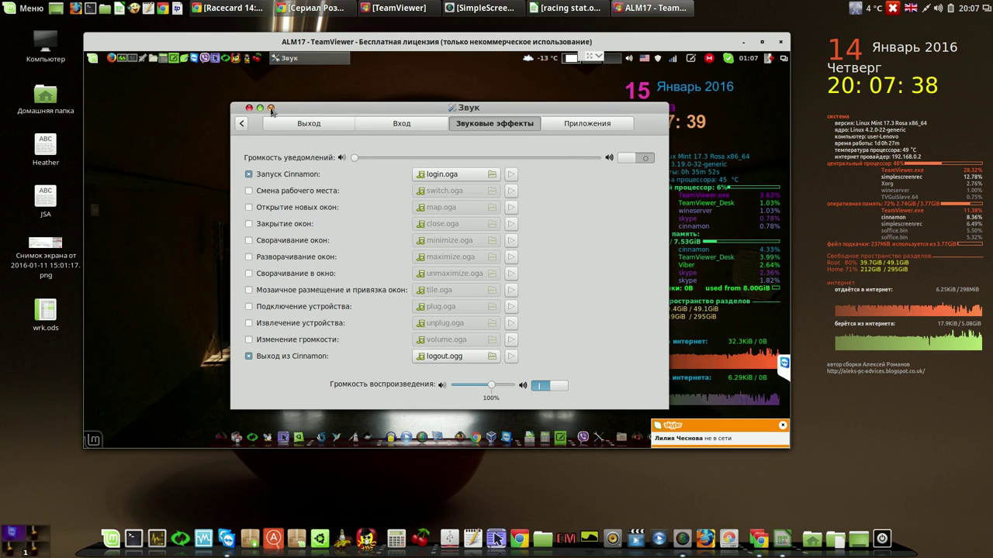
pyautogui.click(271, 109)
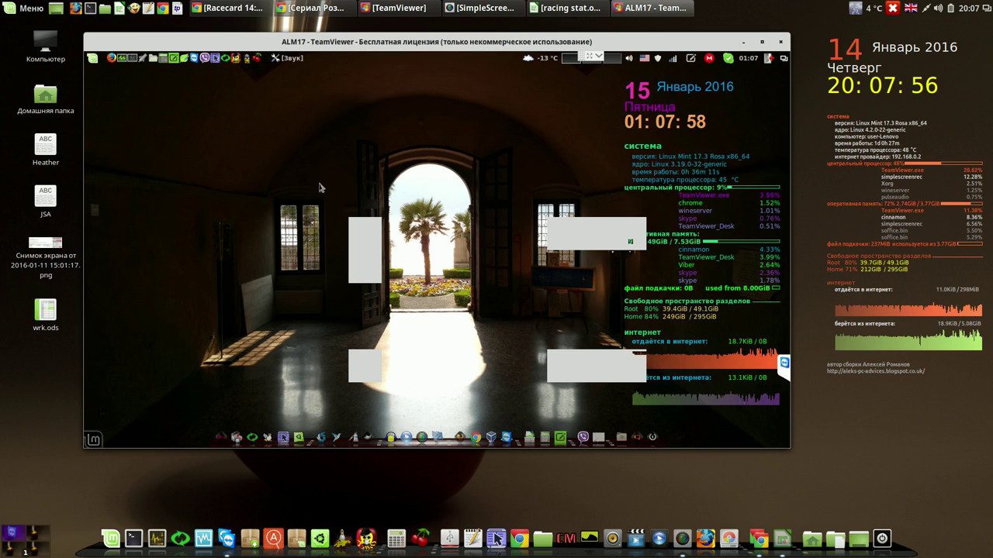
# Switch to Chrome, go to the home page of the aleks-pc-advices blog, and open its mega download link.
pyautogui.click(258, 59)
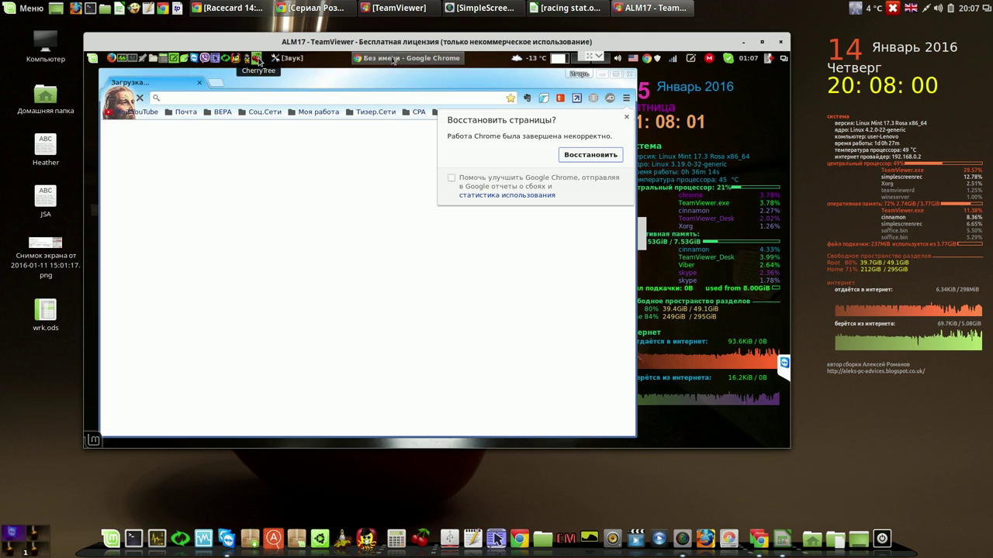
pyautogui.moveTo(393, 59)
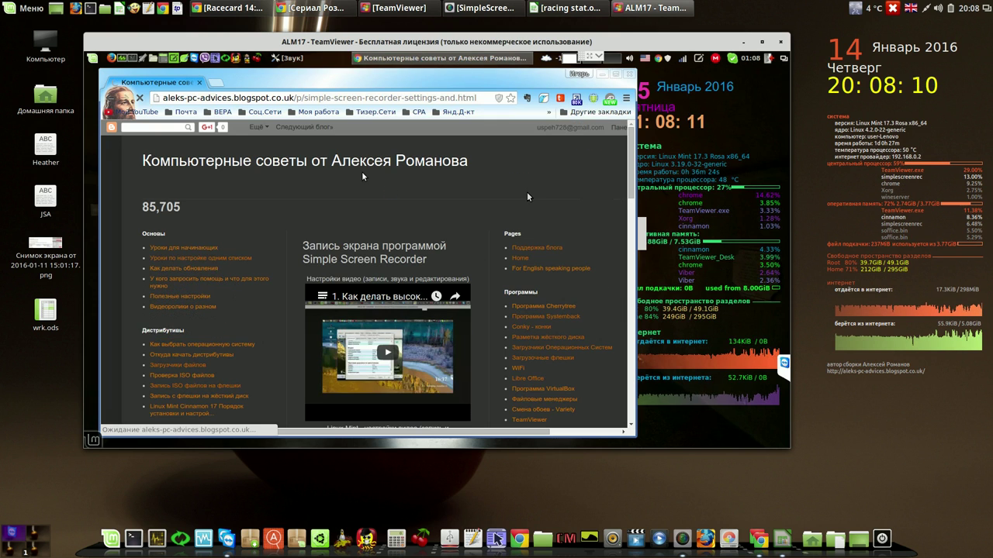
pyautogui.click(388, 164)
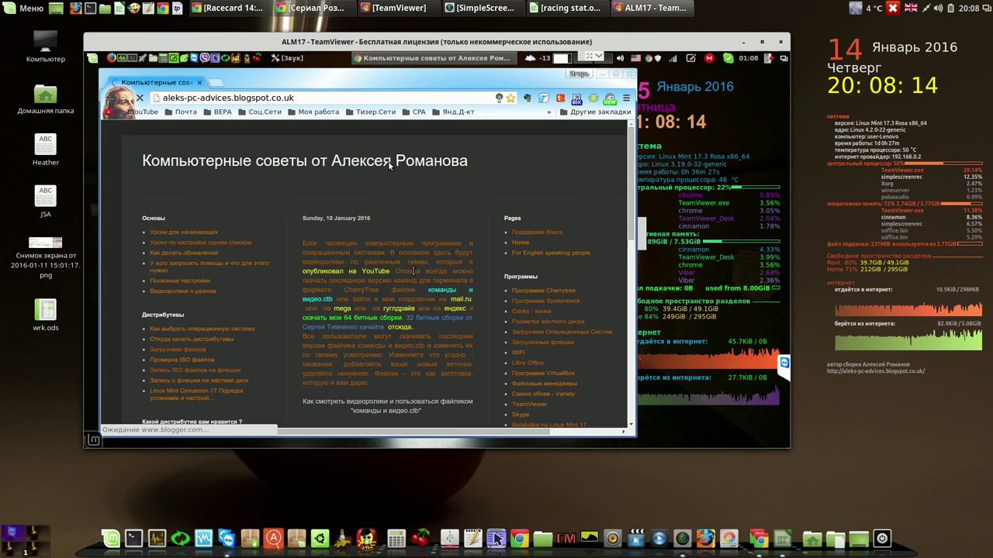
pyautogui.click(346, 324)
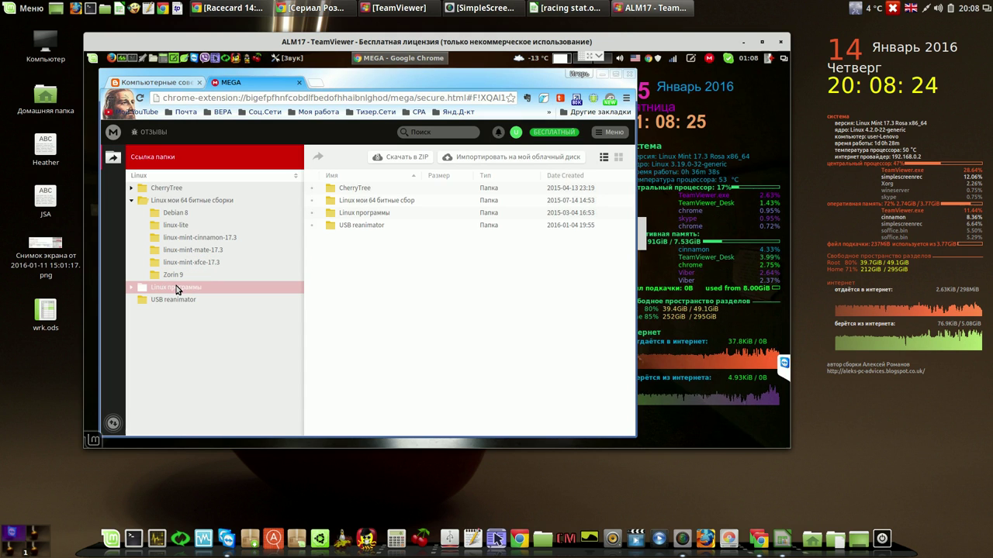
# Open the shared folder Linux программы on MEGA and download its Привет и пока на русском folder as a standard download.
pyautogui.click(177, 289)
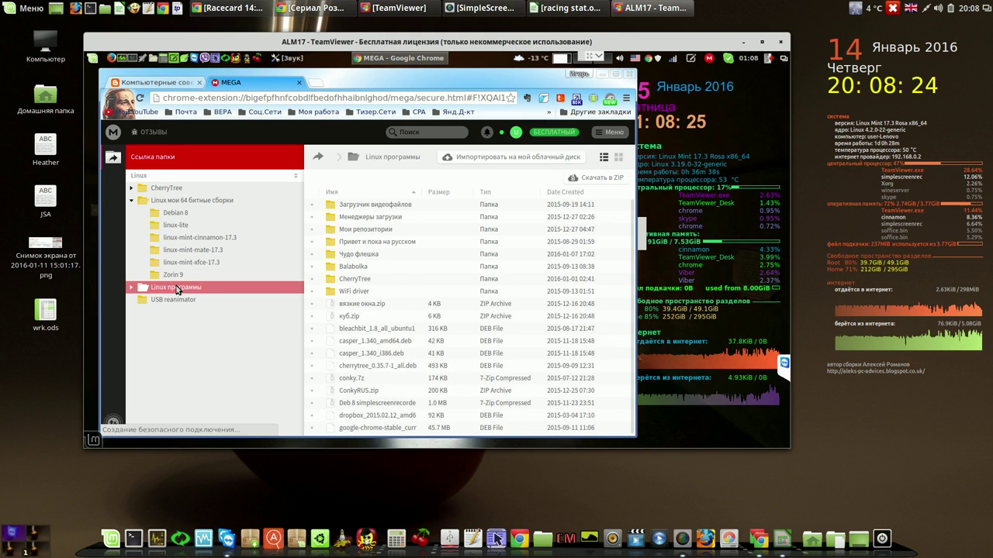
pyautogui.rightClick(332, 245)
pyautogui.moveTo(369, 280)
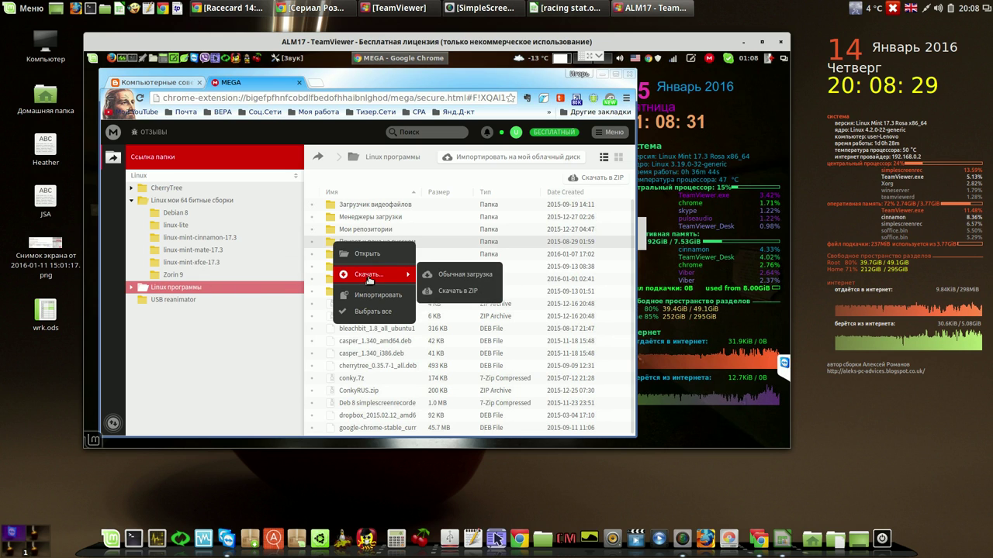
pyautogui.click(465, 275)
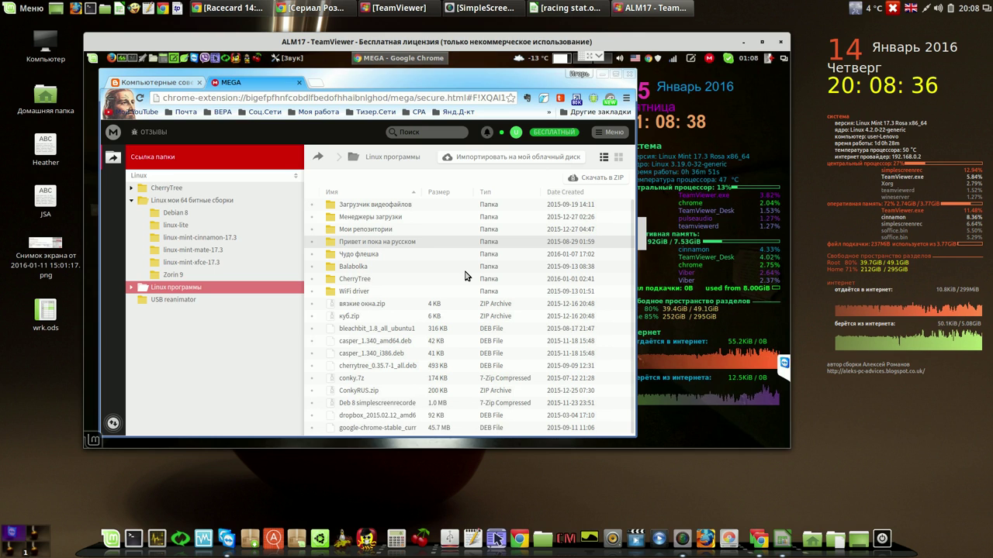
# Check the file transfers on MEGA, open Chrome's full list of downloaded files, and clear the whole list.
pyautogui.click(113, 422)
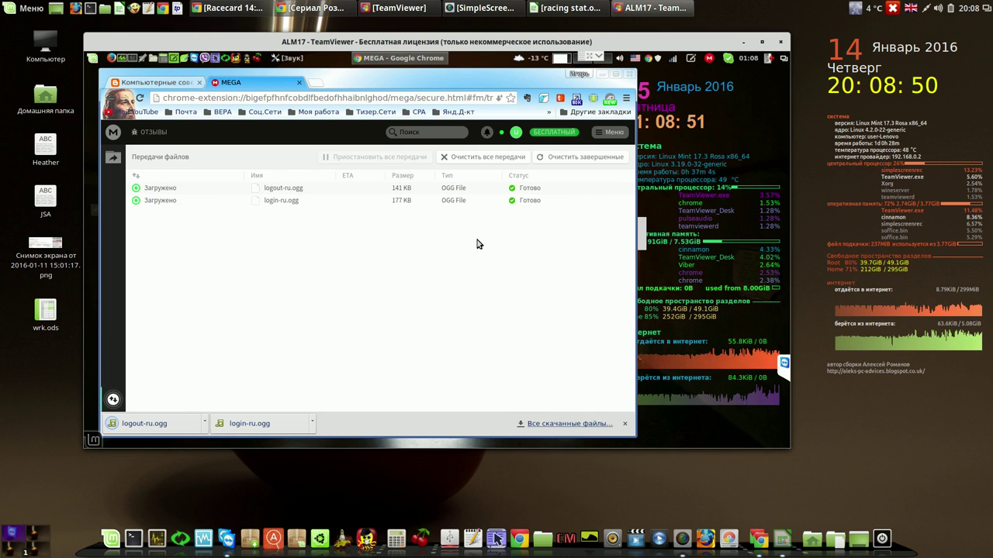
pyautogui.click(563, 425)
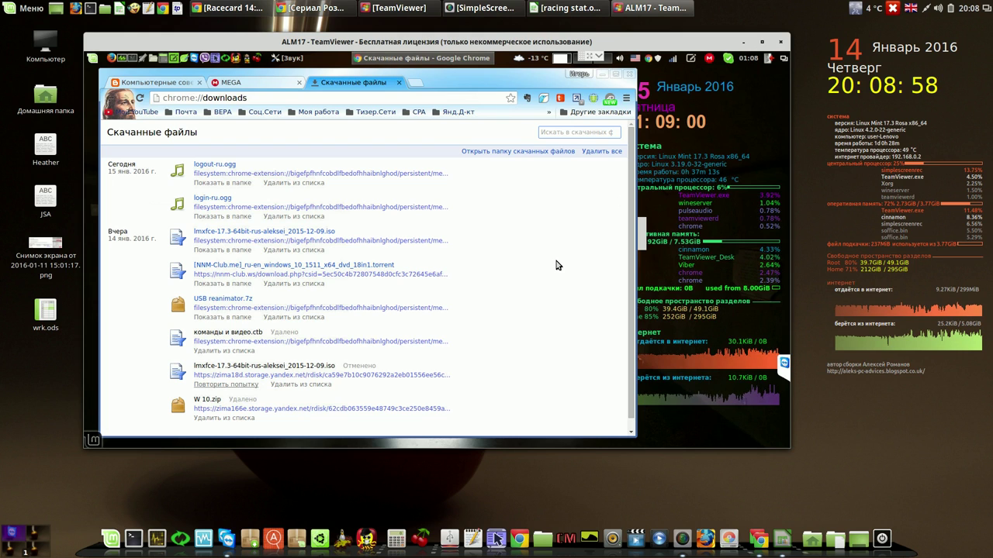
pyautogui.click(598, 152)
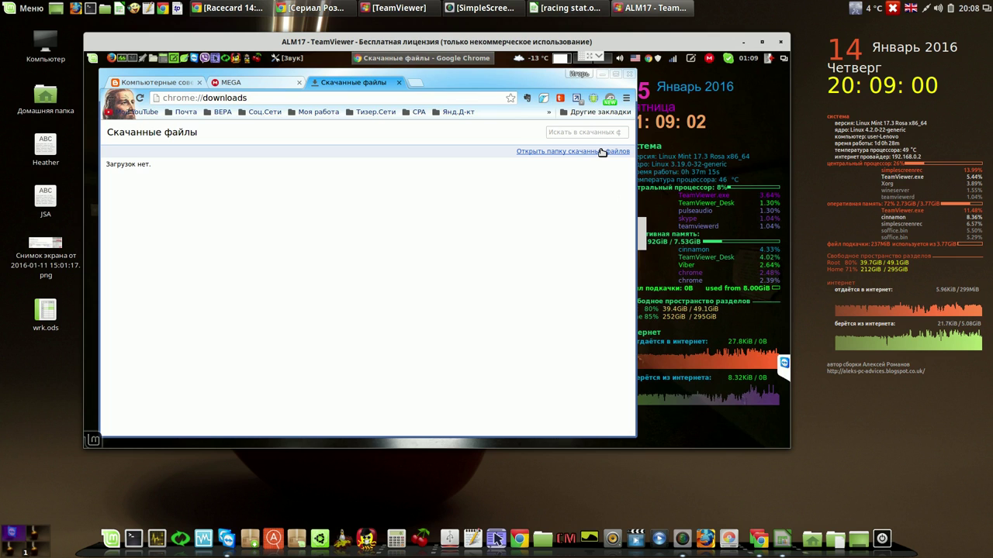
# Open the downloads folder from Chrome to check for the sound files, and close both the folder and Chrome.
pyautogui.click(576, 153)
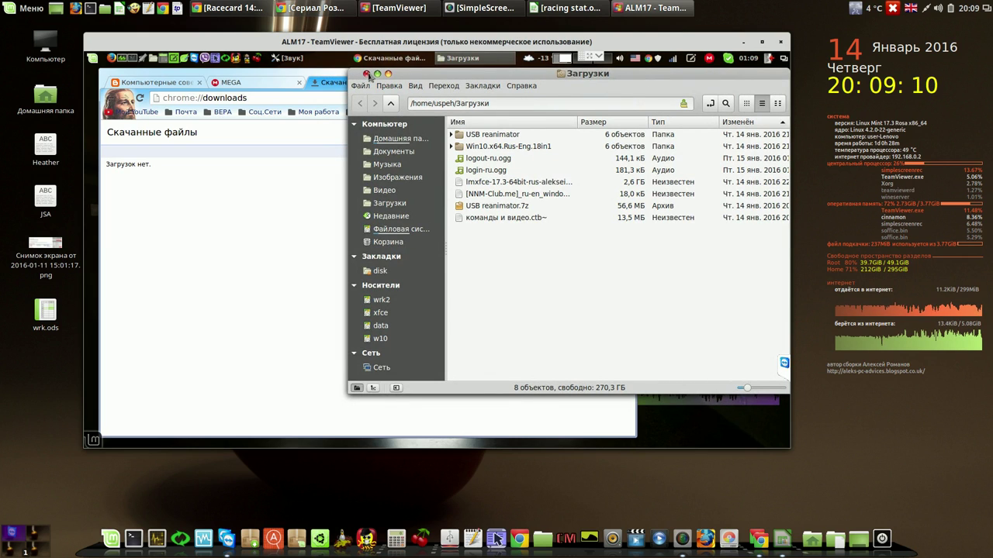
pyautogui.click(367, 74)
pyautogui.click(631, 77)
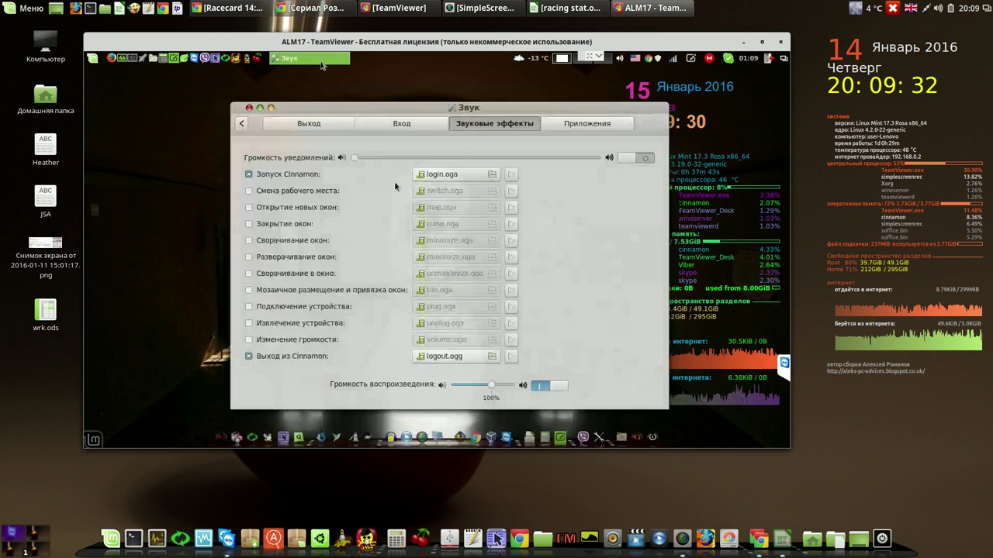
# View the file choosers for the Cinnamon startup and logout sounds to find the folder holding the system sounds.
pyautogui.click(492, 174)
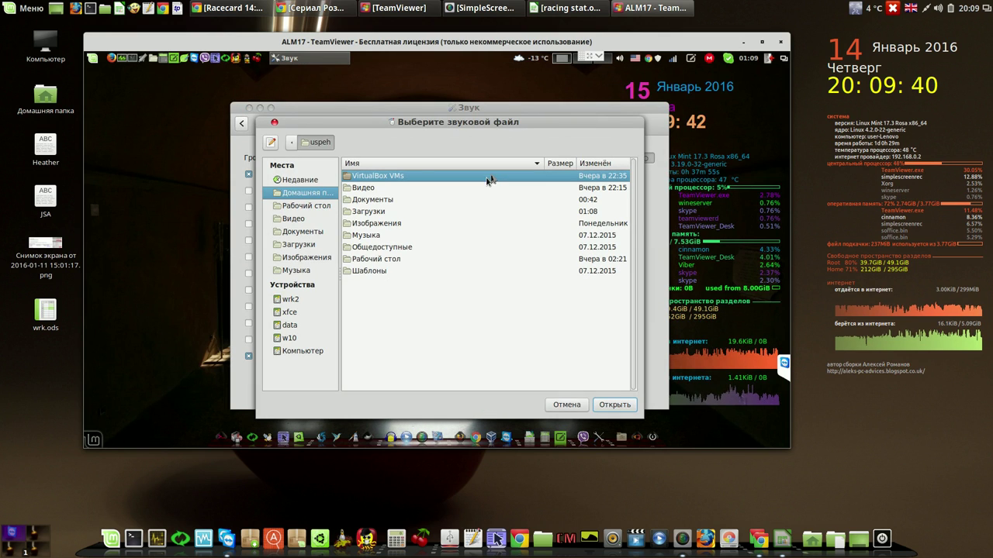
pyautogui.click(567, 405)
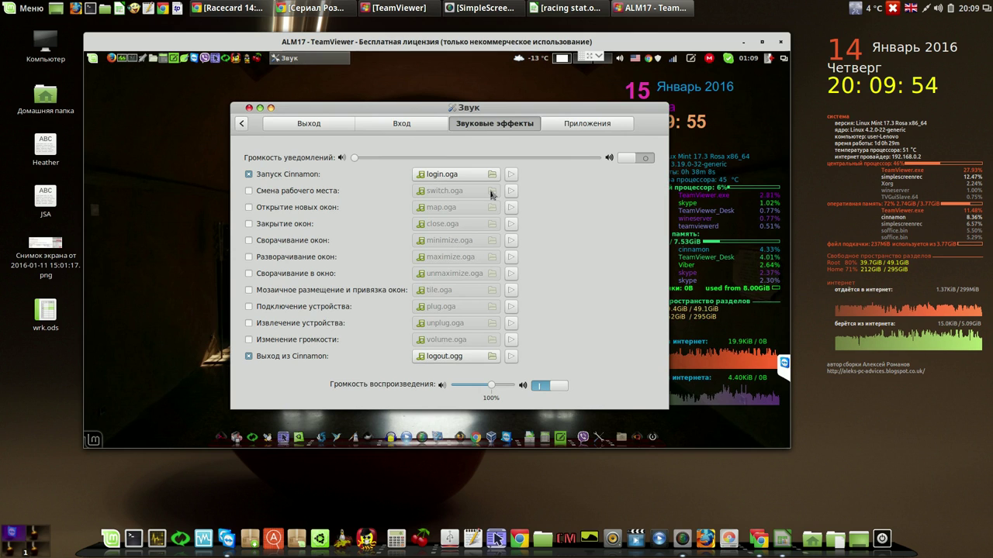
pyautogui.click(491, 356)
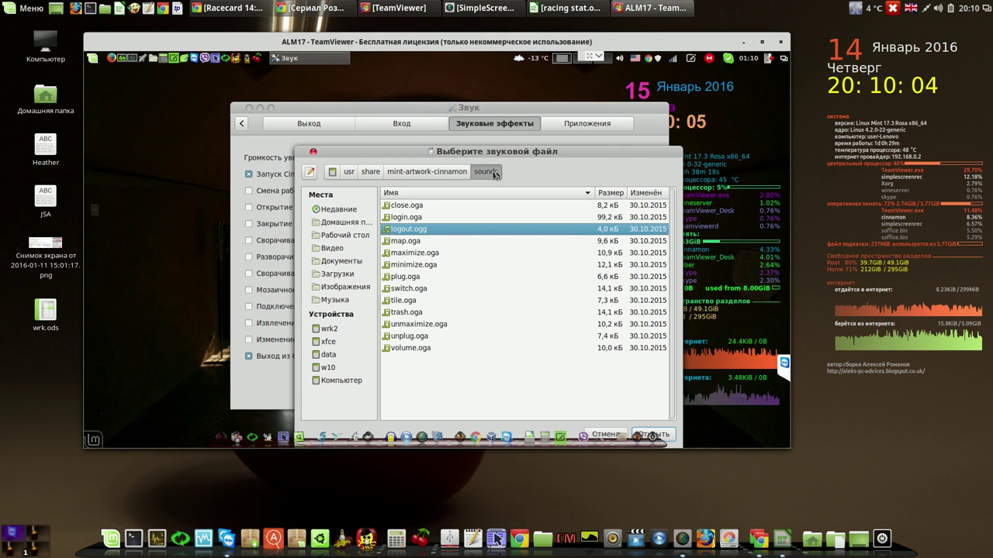
pyautogui.moveTo(585, 157); pyautogui.dragTo(585, 120)
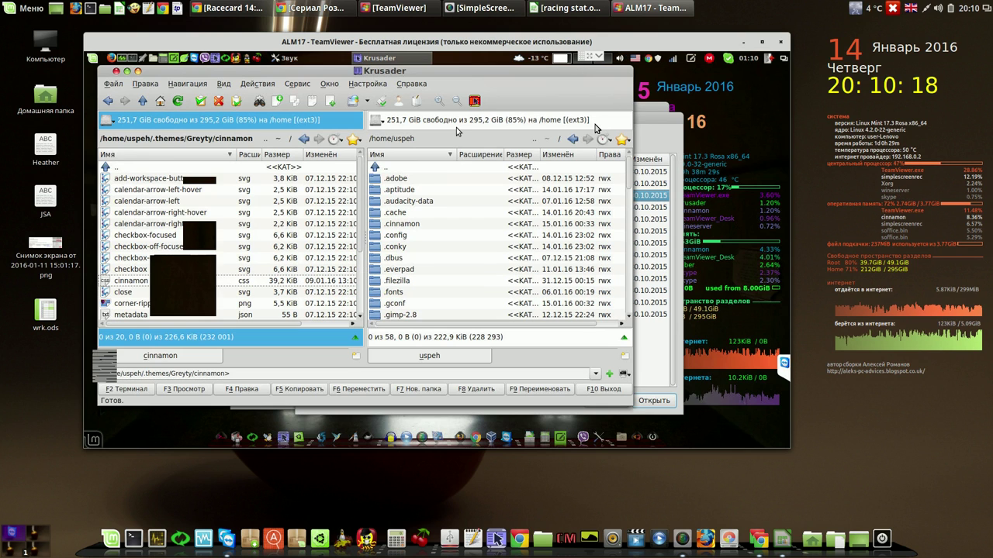
# Restart Krusader with root privileges by entering the account password, and close the ordinary Krusader window.
pyautogui.click(474, 100)
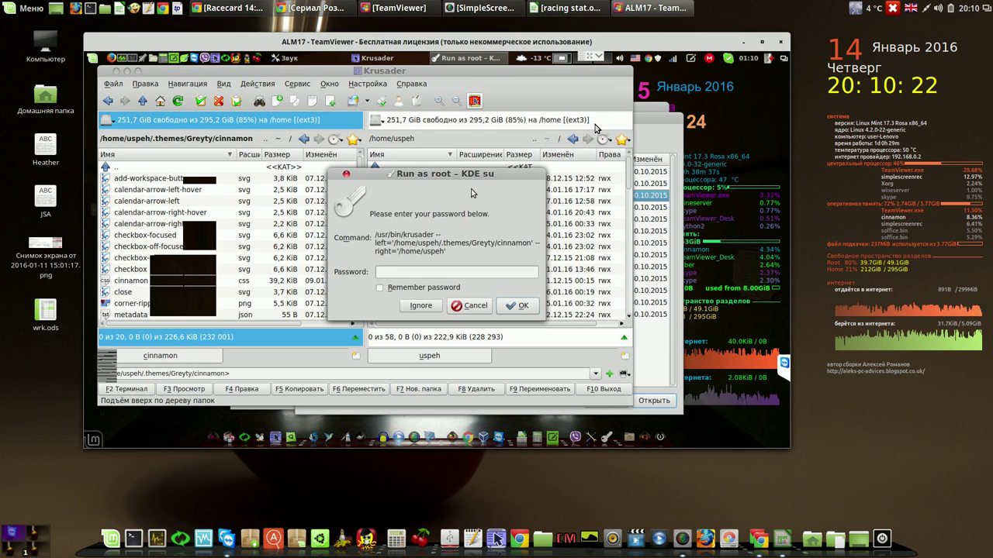
pyautogui.write('****')
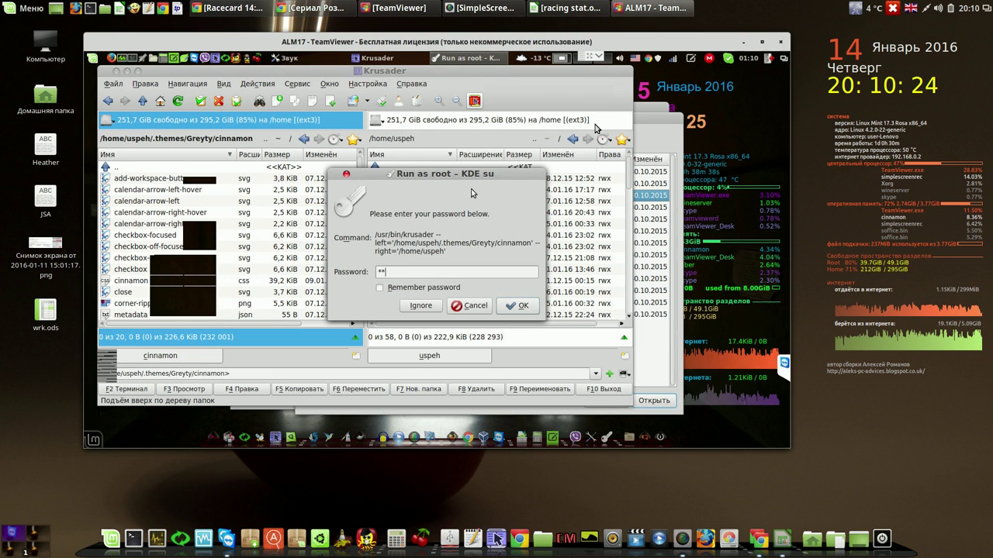
pyautogui.write('****')
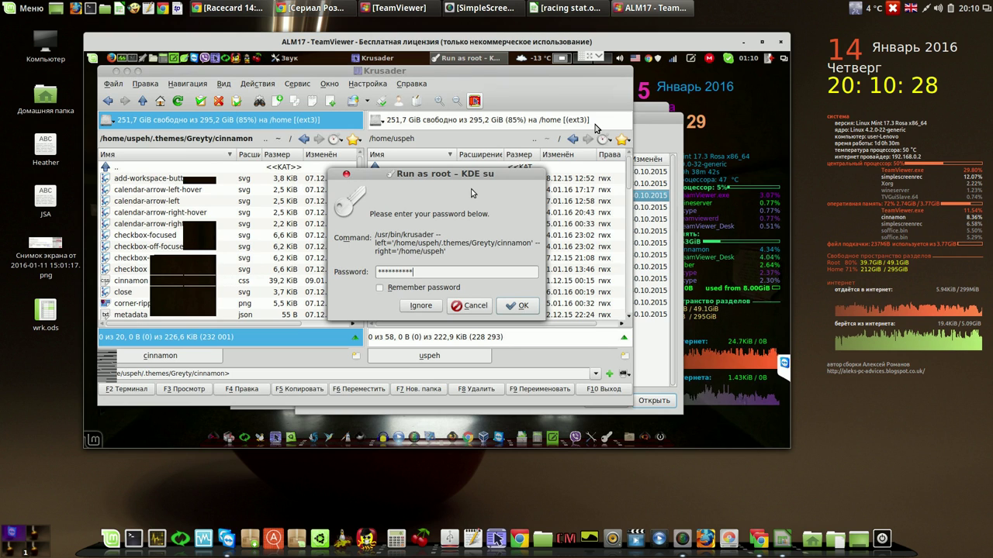
pyautogui.press('Return')
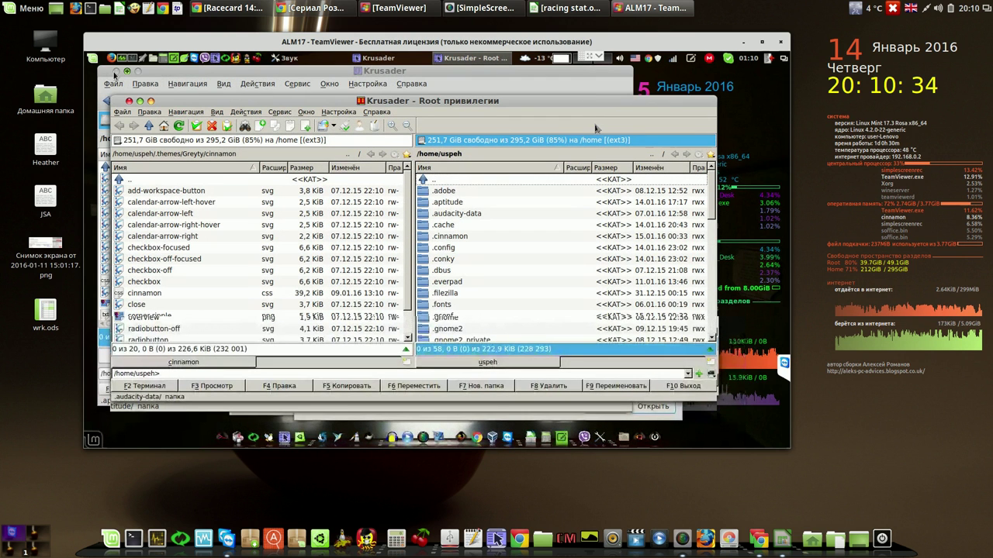
pyautogui.click(114, 72)
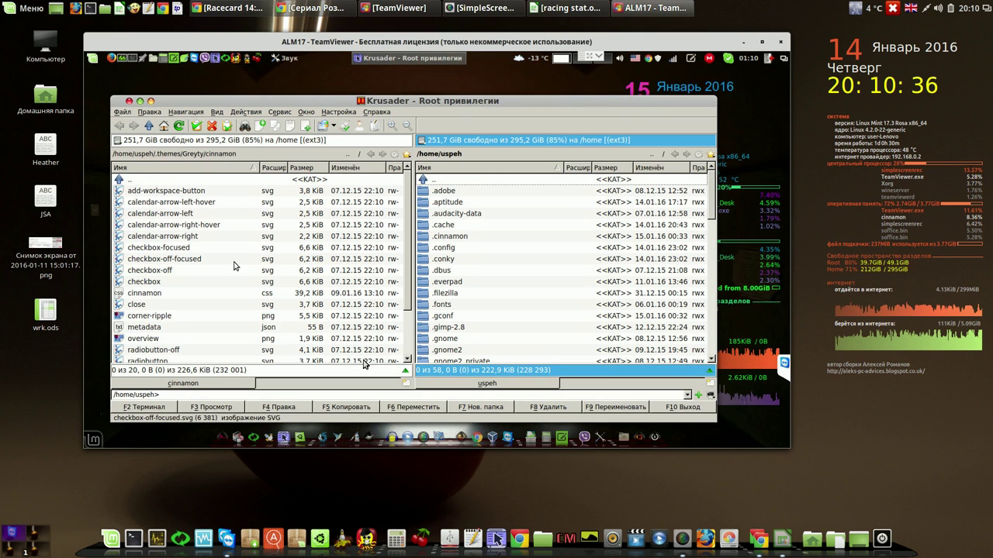
# Open the folder /usr/share/mint-artwork-cinnamon/sounds in the first file pane of the root Krusader window.
pyautogui.click(359, 157)
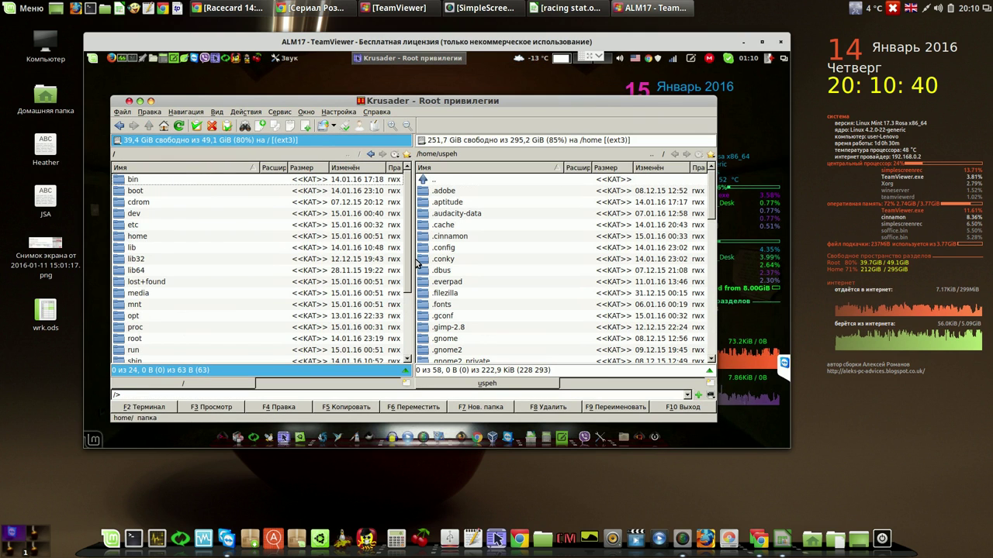
pyautogui.moveTo(410, 262); pyautogui.dragTo(405, 333)
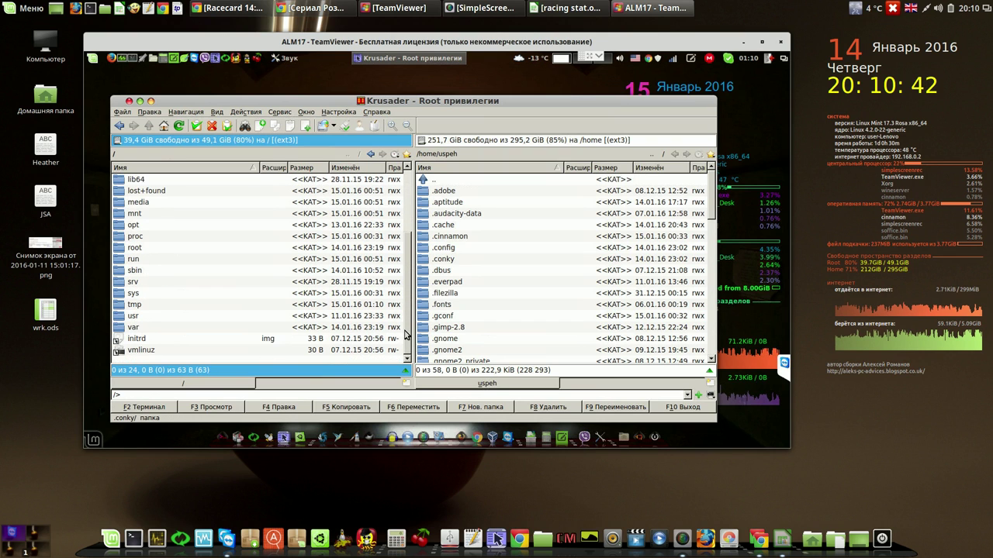
pyautogui.doubleClick(120, 317)
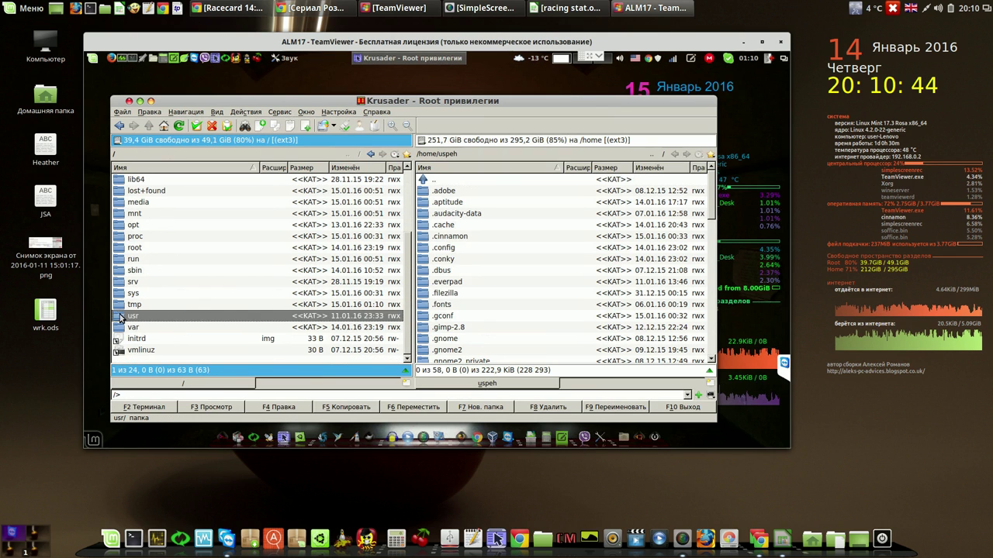
pyautogui.doubleClick(121, 284)
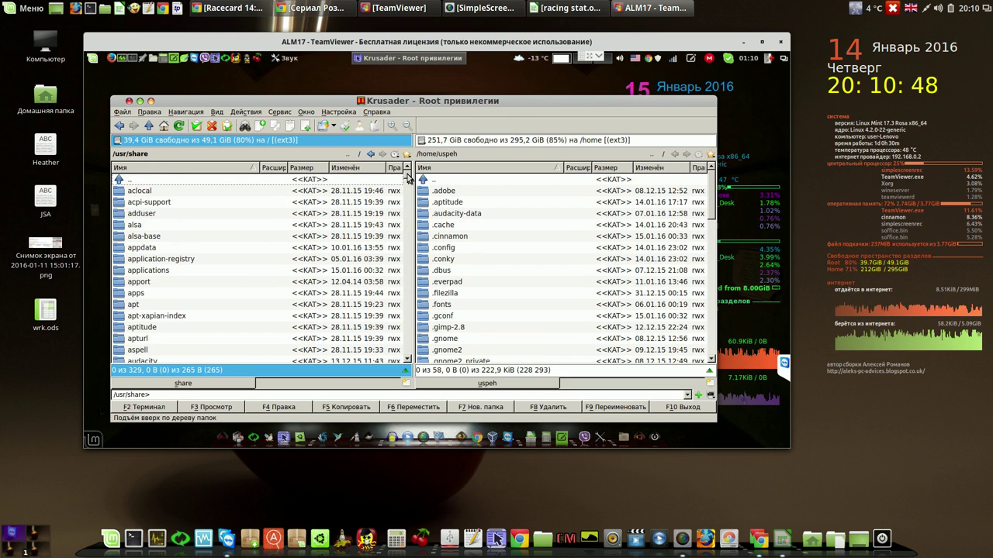
pyautogui.moveTo(407, 188); pyautogui.dragTo(396, 292)
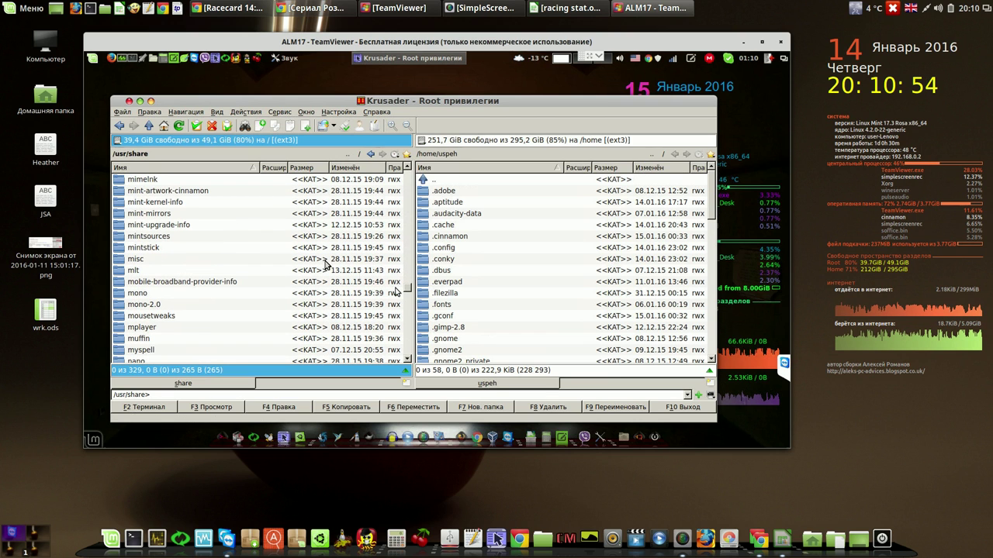
pyautogui.doubleClick(121, 193)
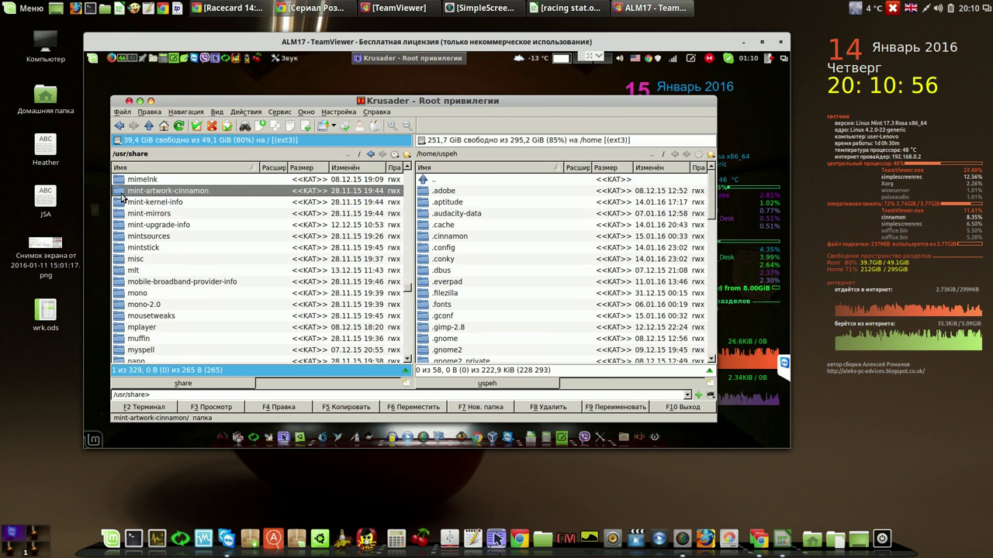
pyautogui.click(120, 205)
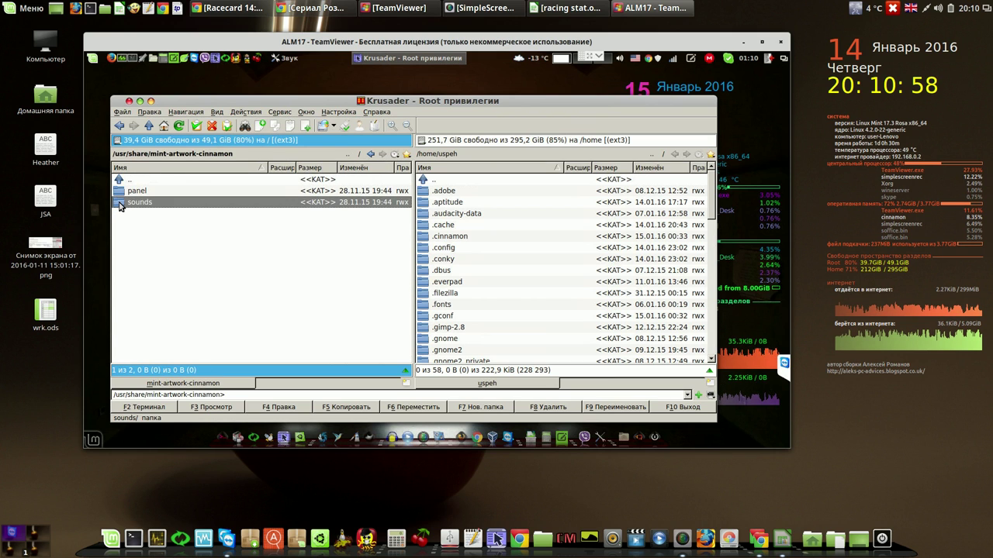
pyautogui.doubleClick(120, 205)
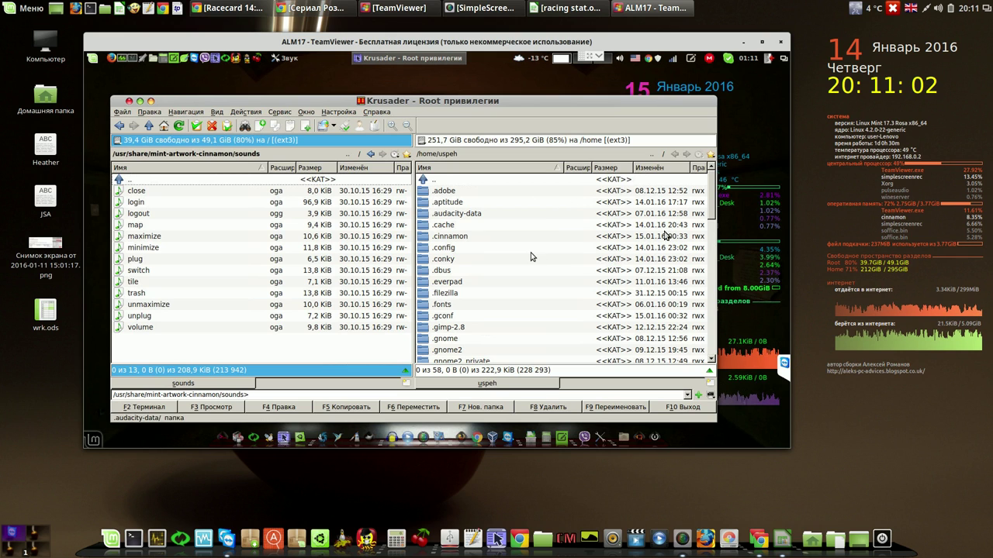
# Open the Загрузки folder from the home directory in the other Krusader pane.
pyautogui.click(711, 264)
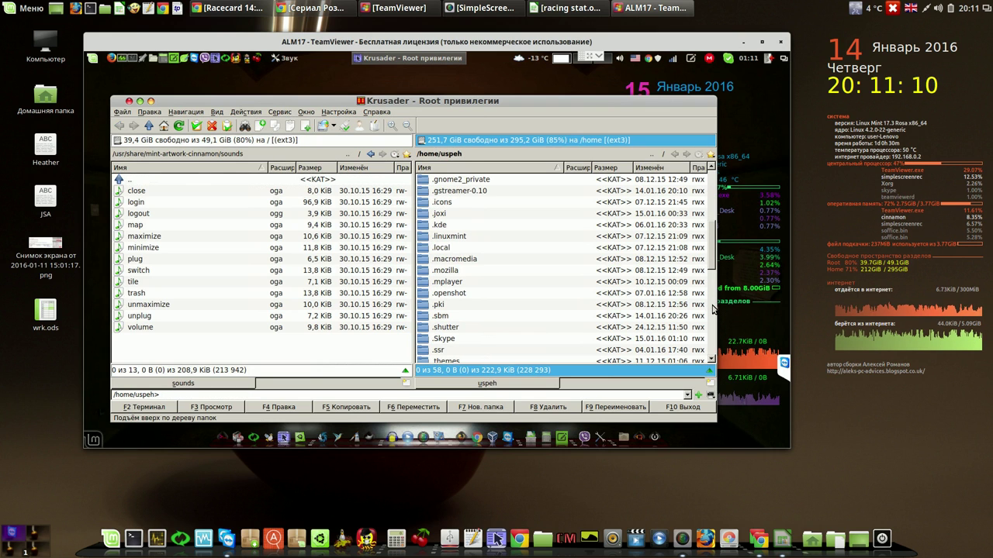
pyautogui.click(712, 310)
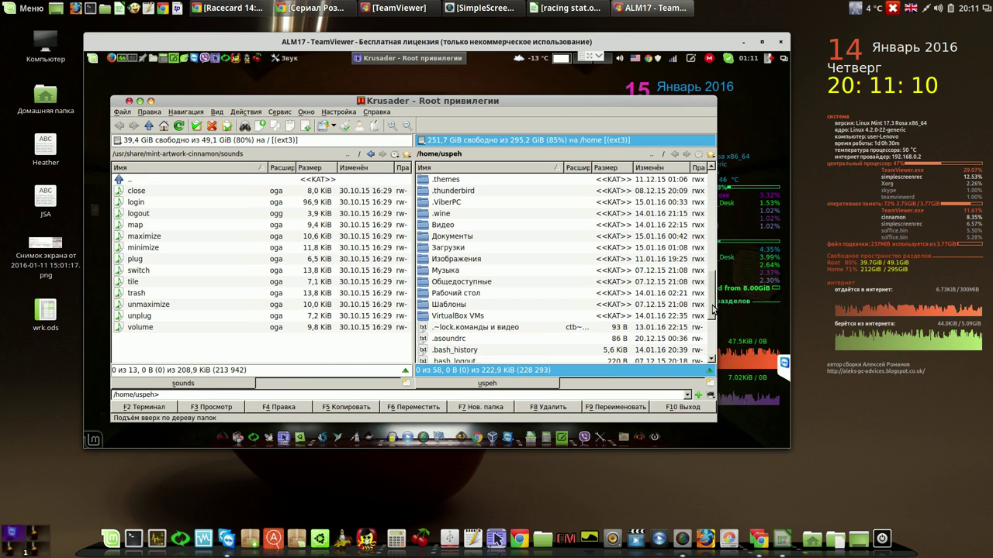
pyautogui.doubleClick(455, 249)
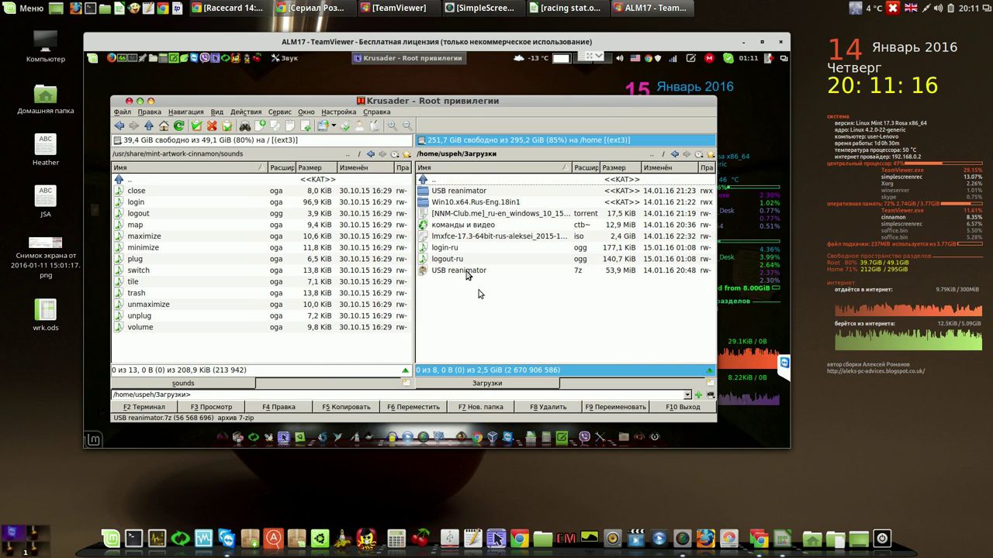
# Copy login-ru.ogg and logout-ru.ogg from Загрузки into /usr/share/mint-artwork-cinnamon/sounds/.
pyautogui.click(454, 249)
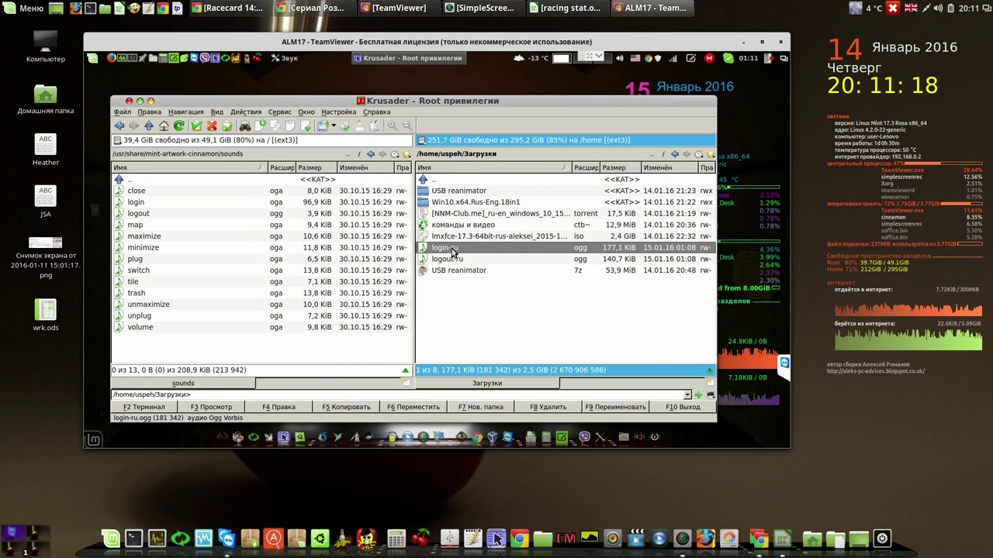
pyautogui.click(362, 410)
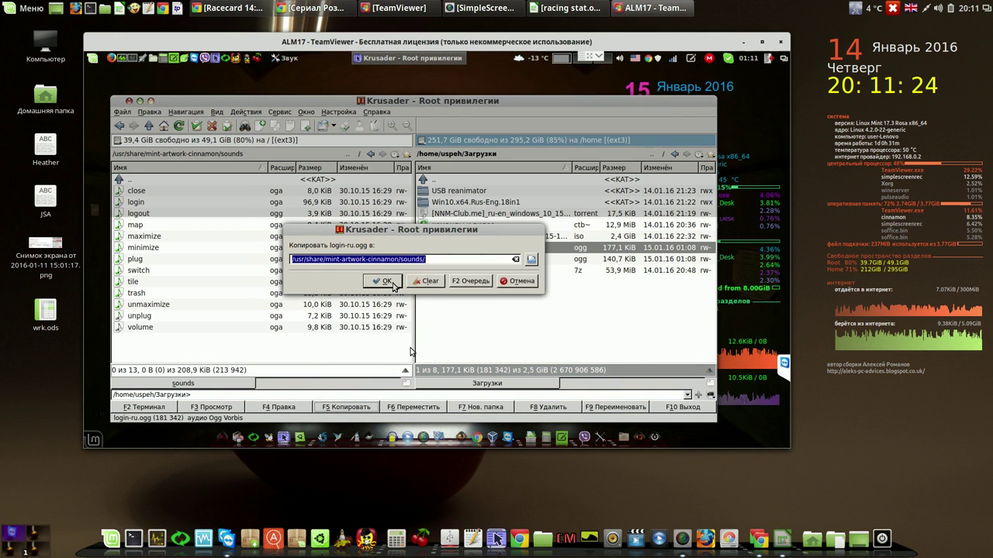
pyautogui.click(383, 280)
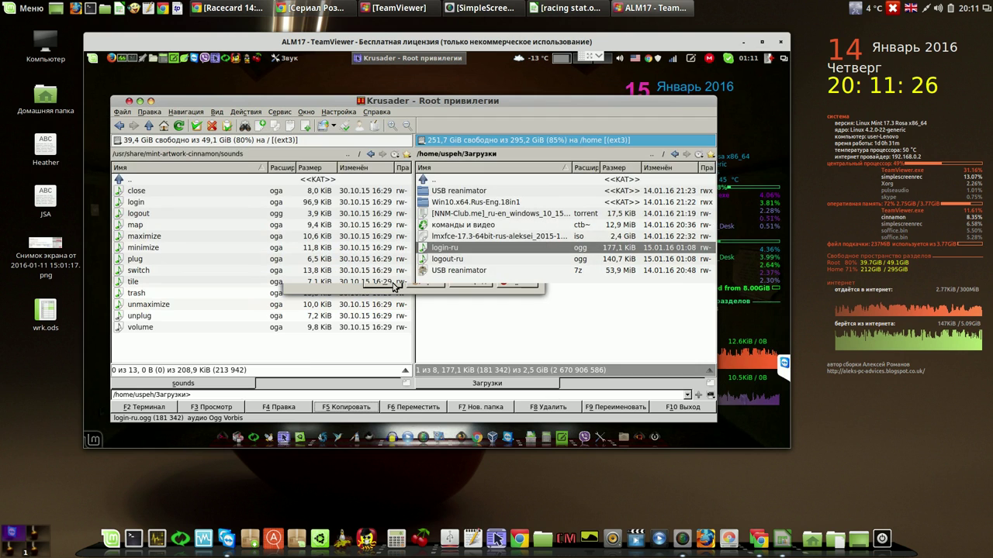
pyautogui.click(460, 261)
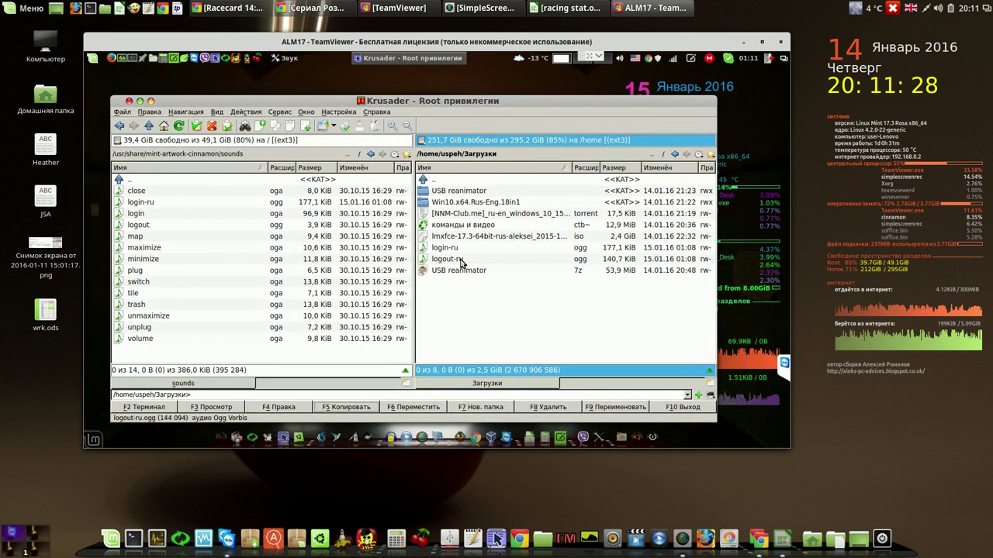
pyautogui.click(460, 261)
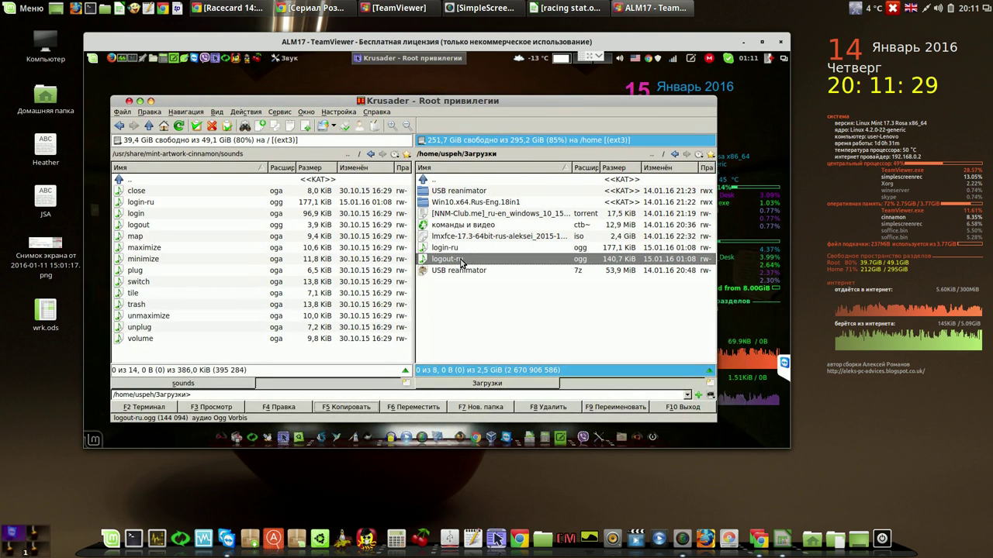
pyautogui.click(349, 408)
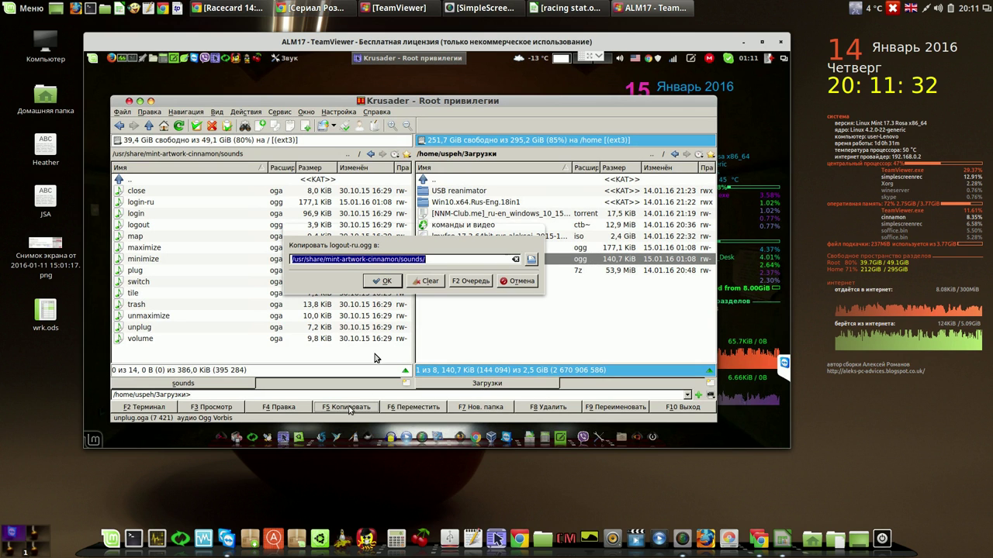
pyautogui.click(386, 282)
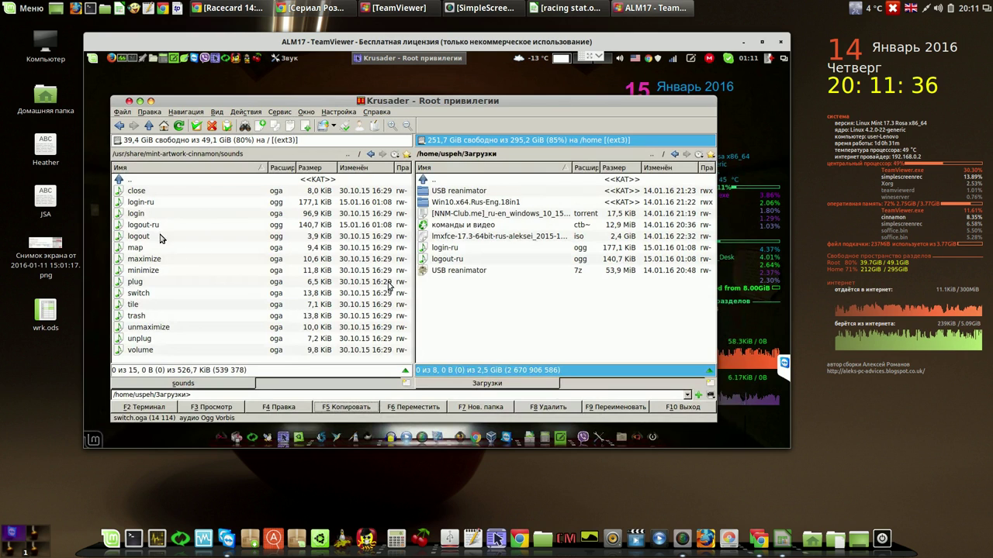
# Inspect the access permissions of the original login.oga in the sounds folder as a reference.
pyautogui.rightClick(140, 218)
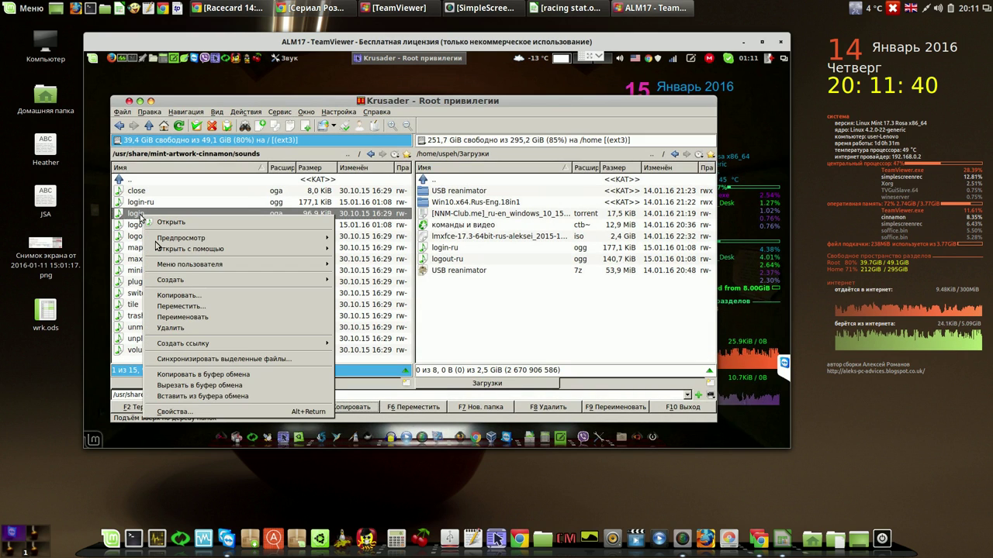
pyautogui.click(182, 413)
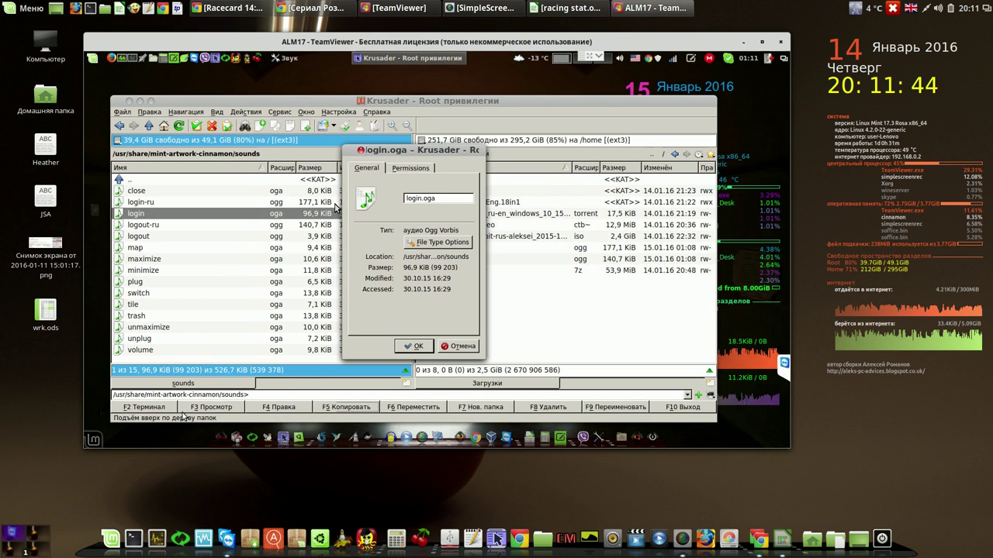
pyautogui.click(417, 169)
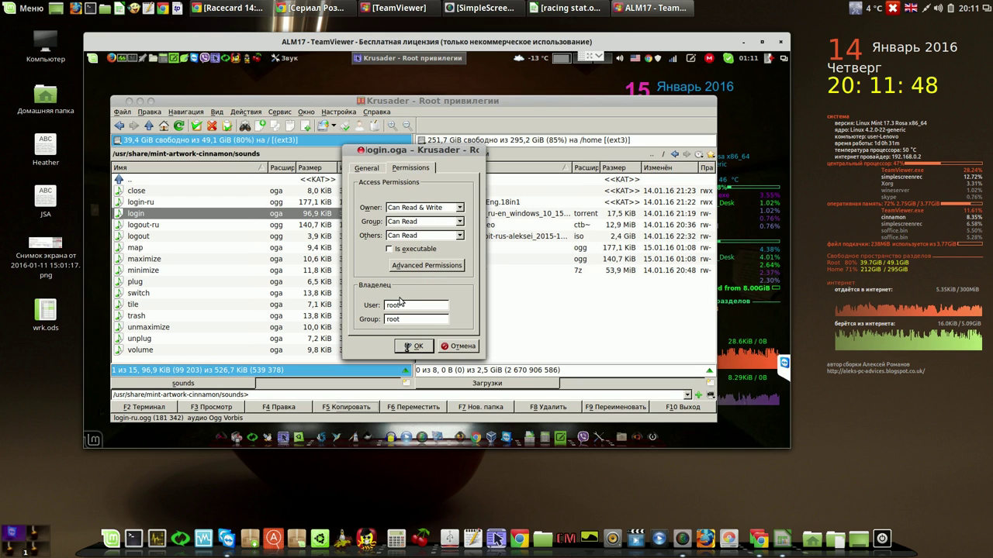
pyautogui.click(412, 347)
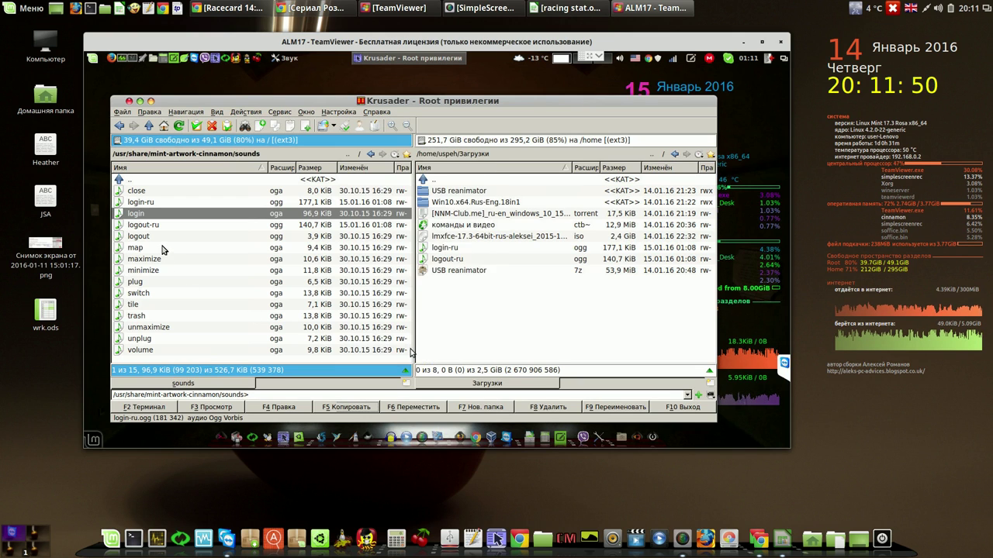
# Set the Others permission of login-ru.ogg in the sounds folder to Can Read.
pyautogui.click(146, 203)
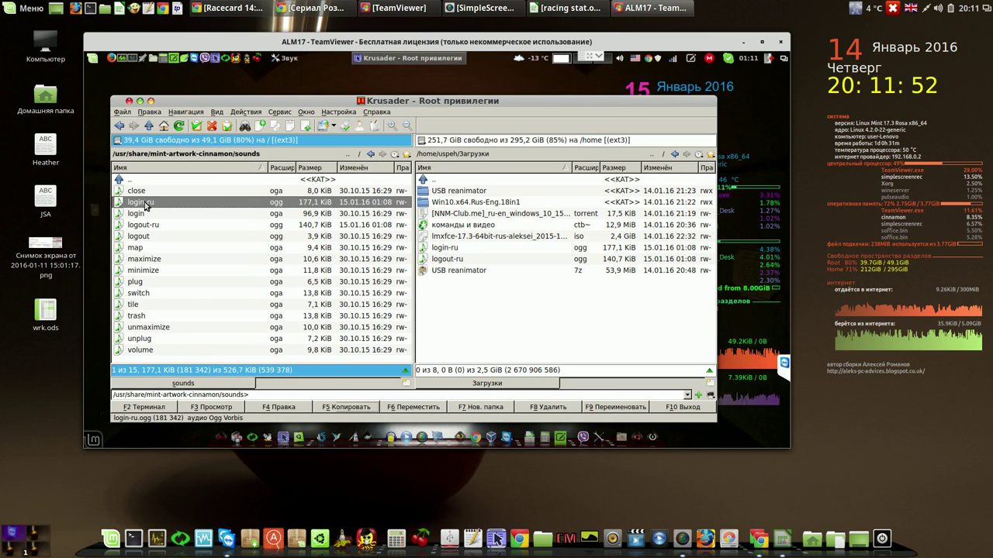
pyautogui.rightClick(145, 203)
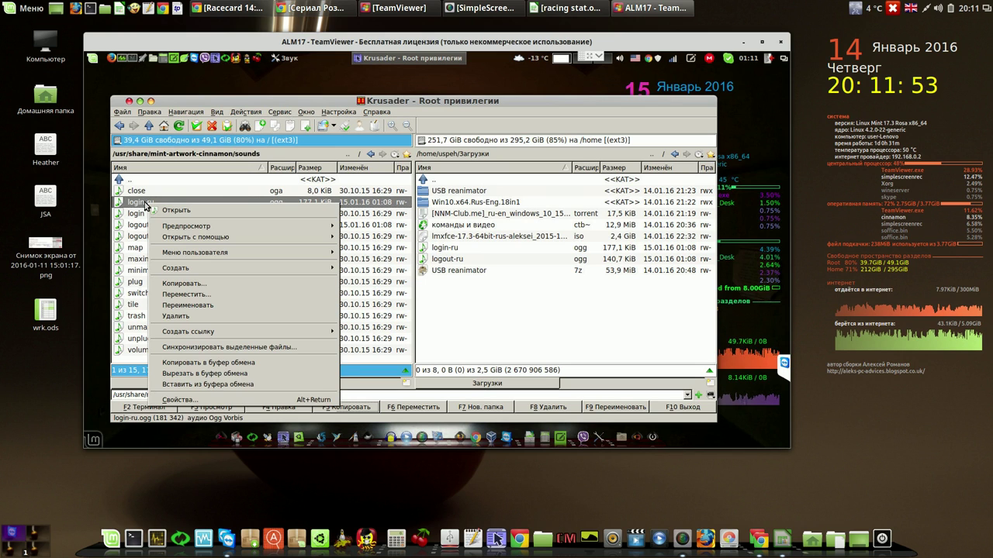
pyautogui.click(178, 401)
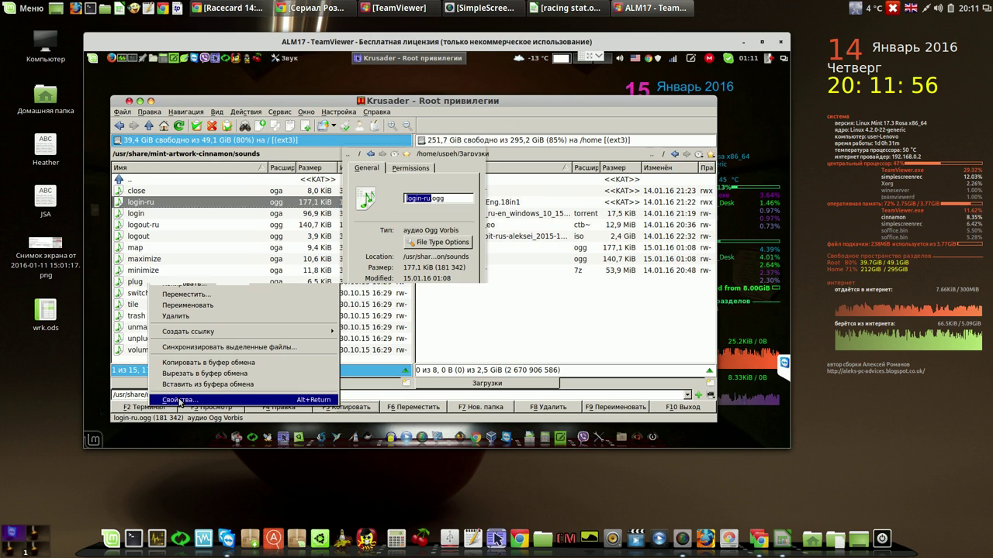
pyautogui.click(417, 170)
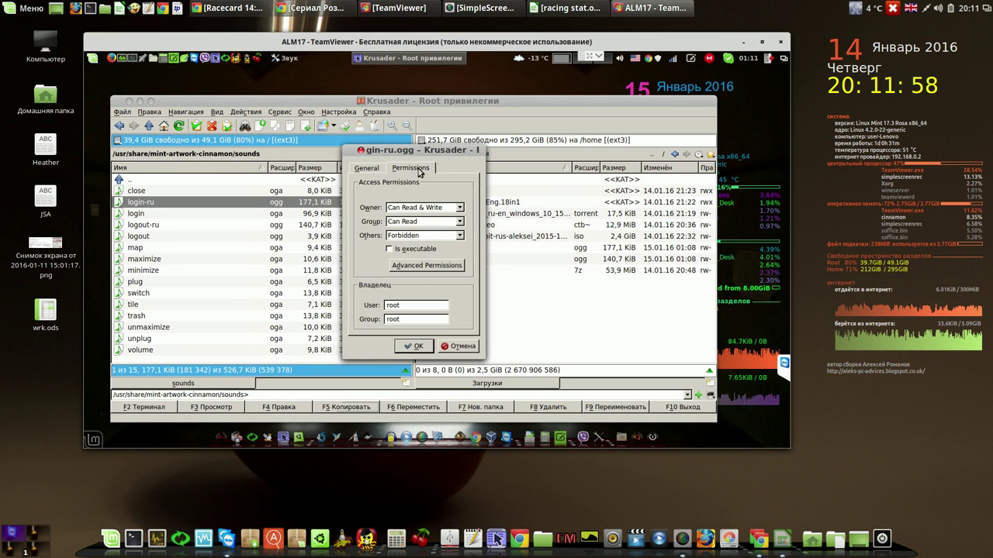
pyautogui.click(459, 236)
pyautogui.click(425, 254)
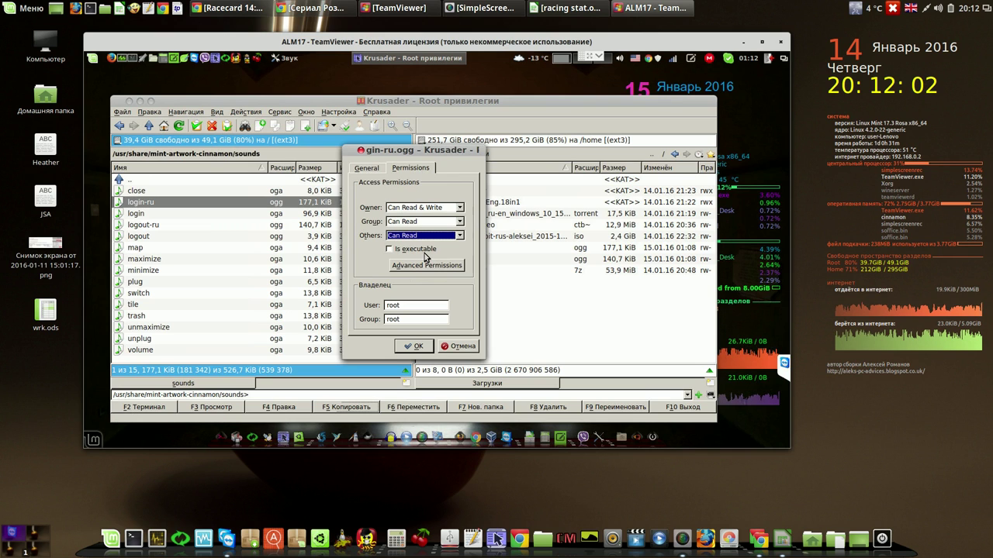
pyautogui.click(416, 346)
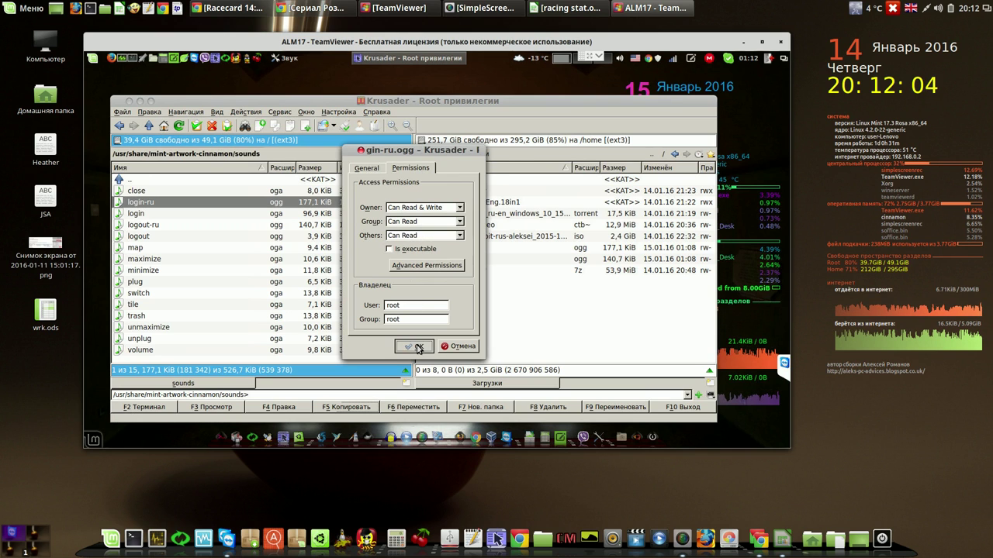
# Set the Others permission of logout-ru.ogg in the sounds folder to Can Read.
pyautogui.click(155, 225)
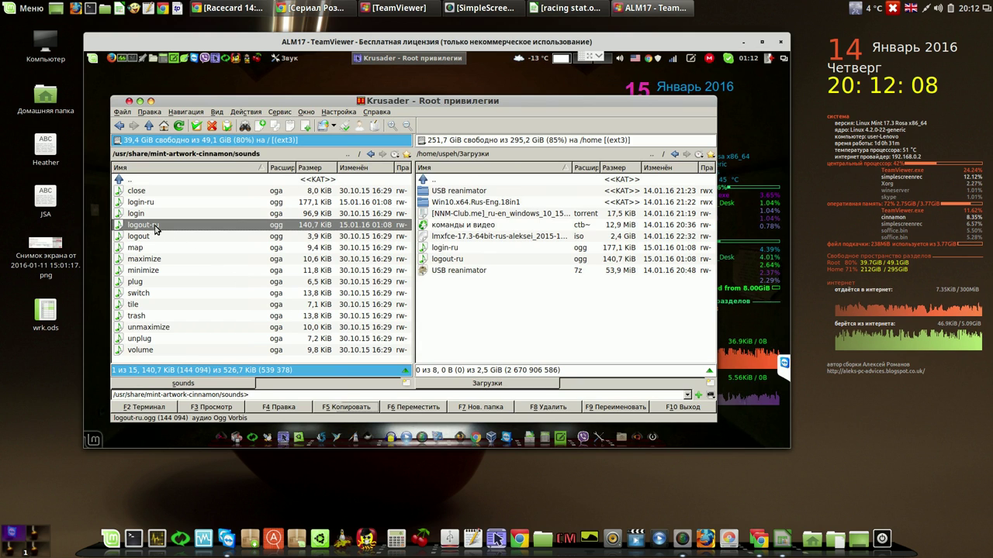
pyautogui.rightClick(156, 228)
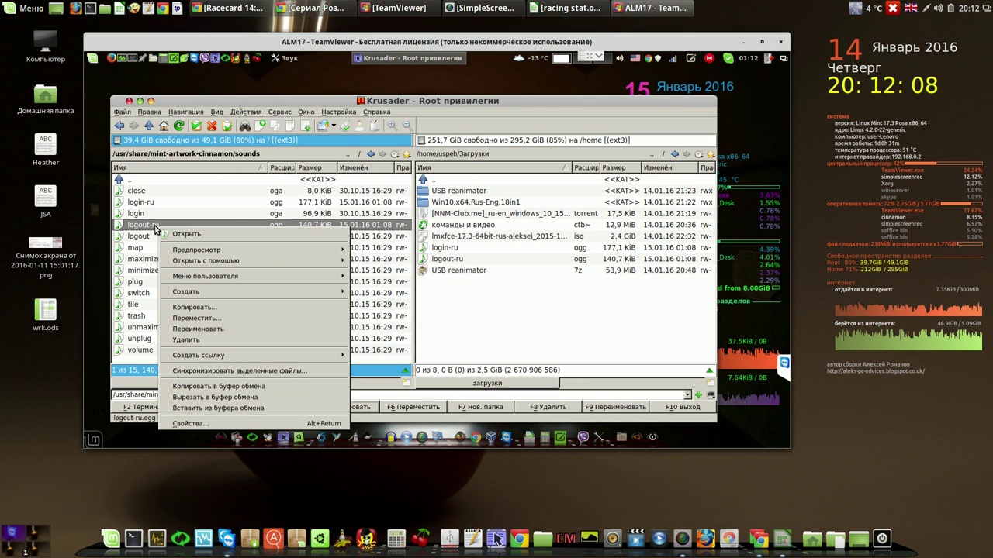
pyautogui.click(194, 427)
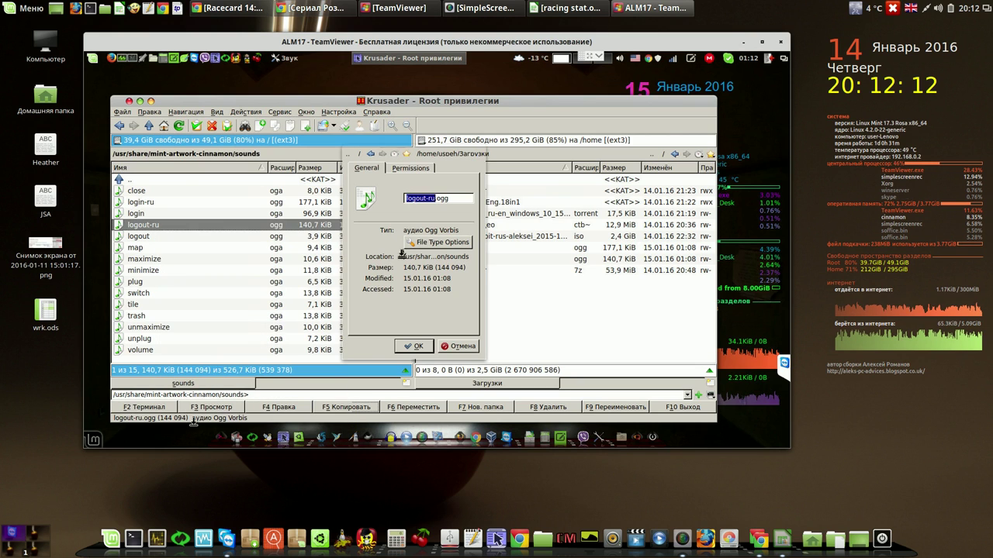
pyautogui.click(420, 172)
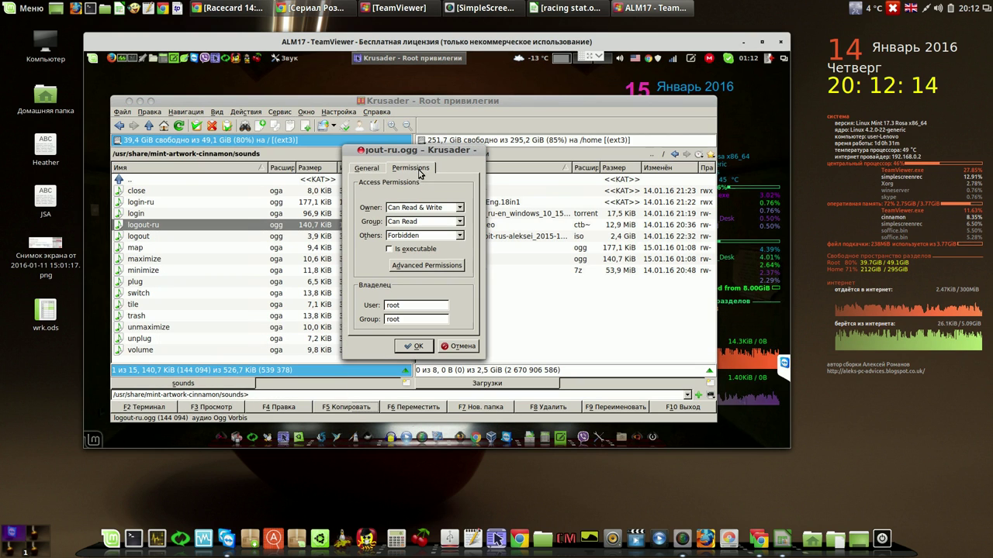
pyautogui.click(460, 236)
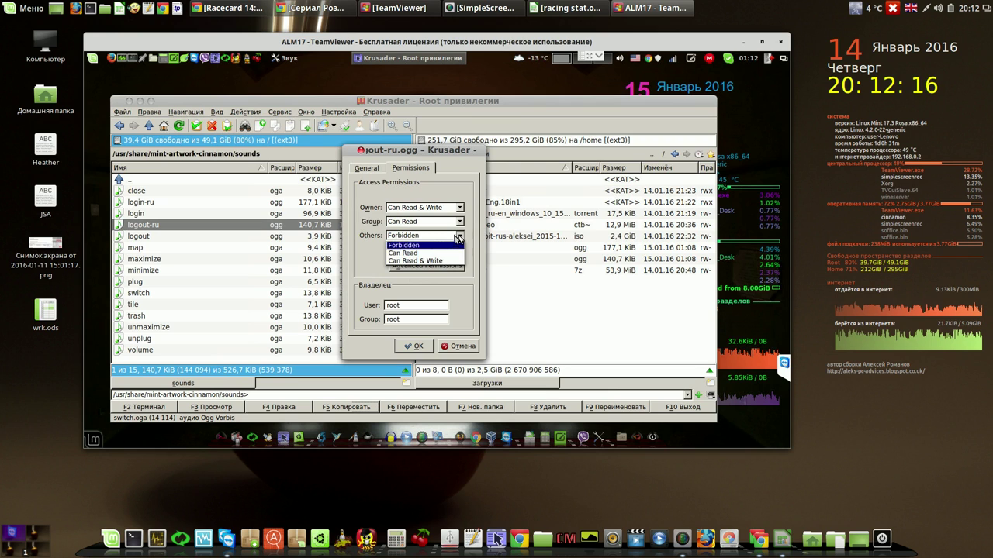
pyautogui.click(425, 254)
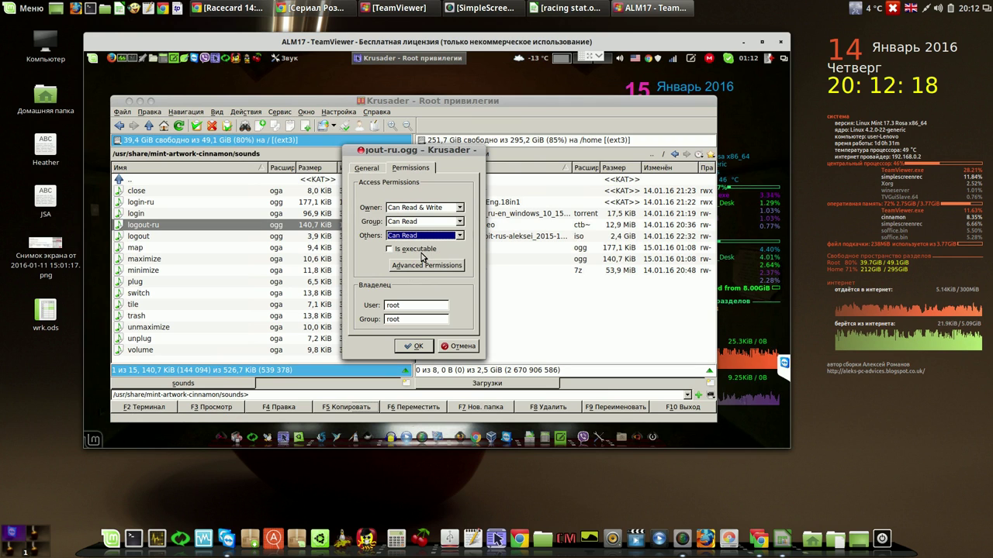
pyautogui.click(419, 350)
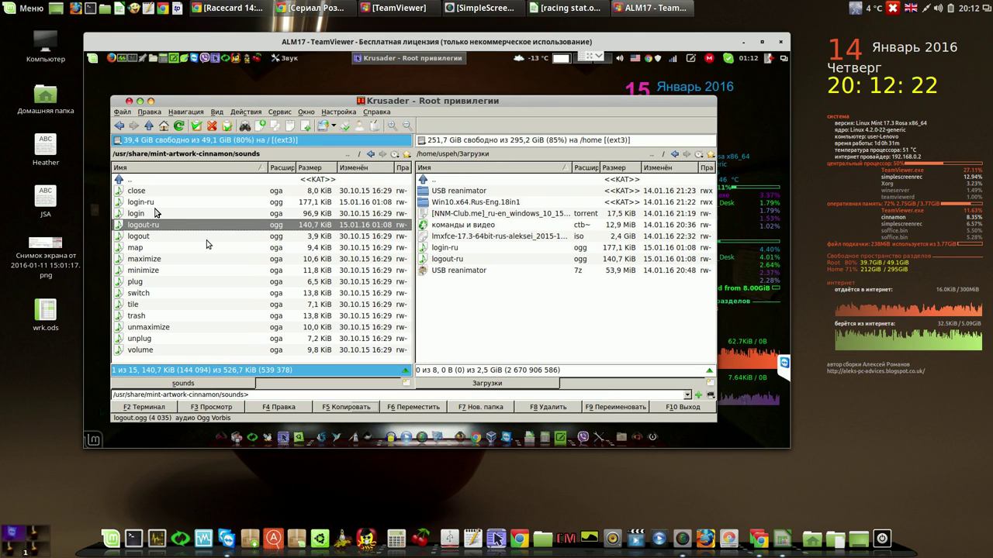
# Recheck the access permissions of login-ru.ogg in its file properties.
pyautogui.click(149, 205)
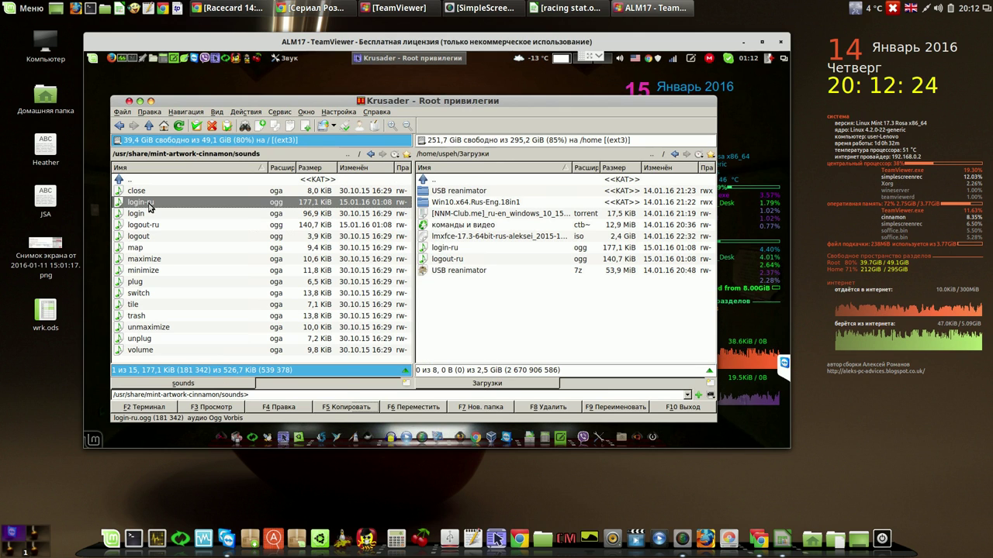
pyautogui.rightClick(150, 206)
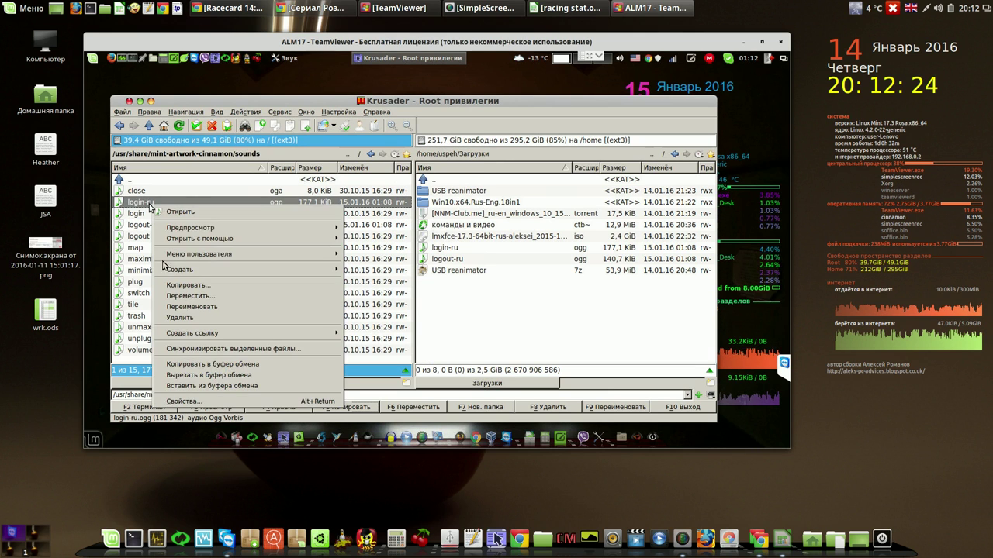
pyautogui.click(184, 401)
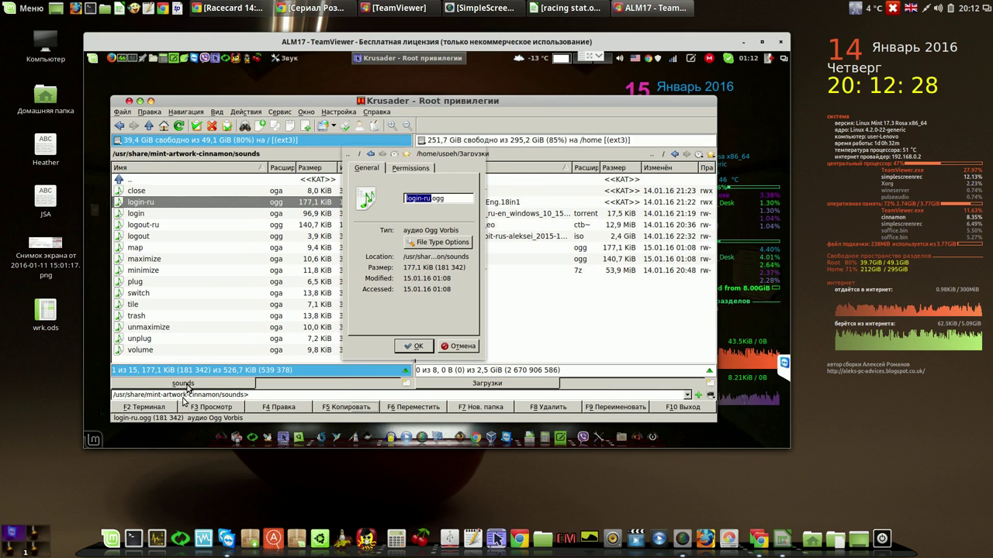
pyautogui.click(410, 169)
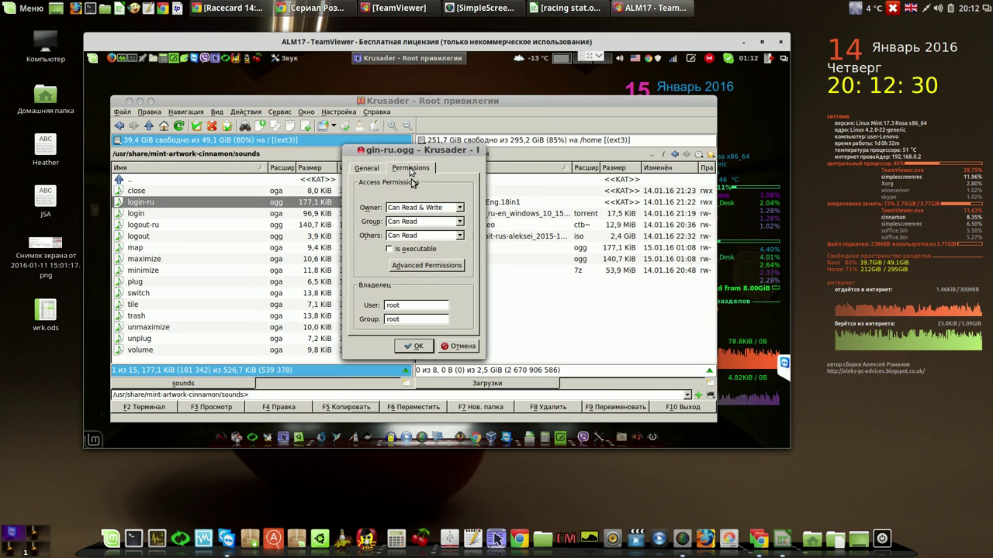
pyautogui.click(416, 347)
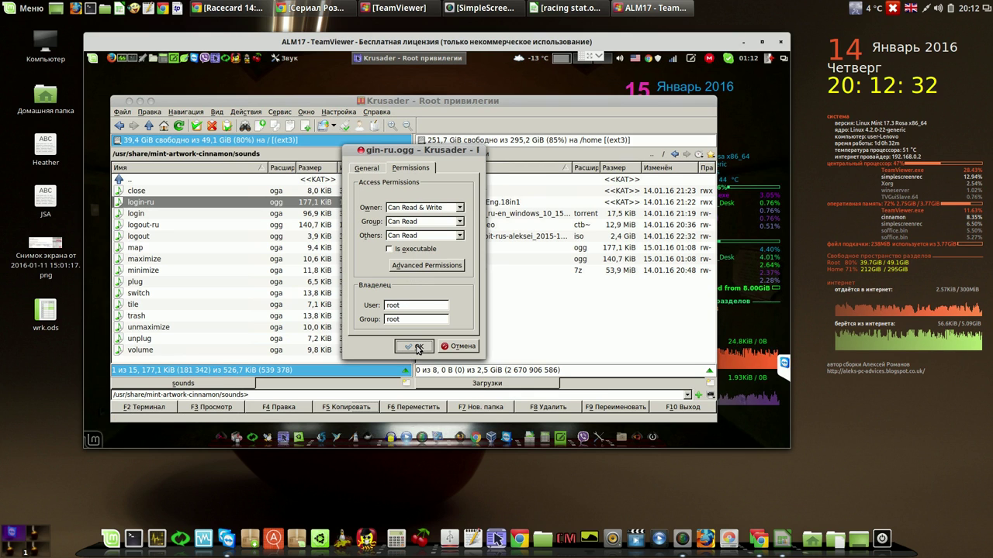
# Close the root Krusader window and choose login-ru.ogg as the Запуск Cinnamon sound in the Звук settings.
pyautogui.click(129, 101)
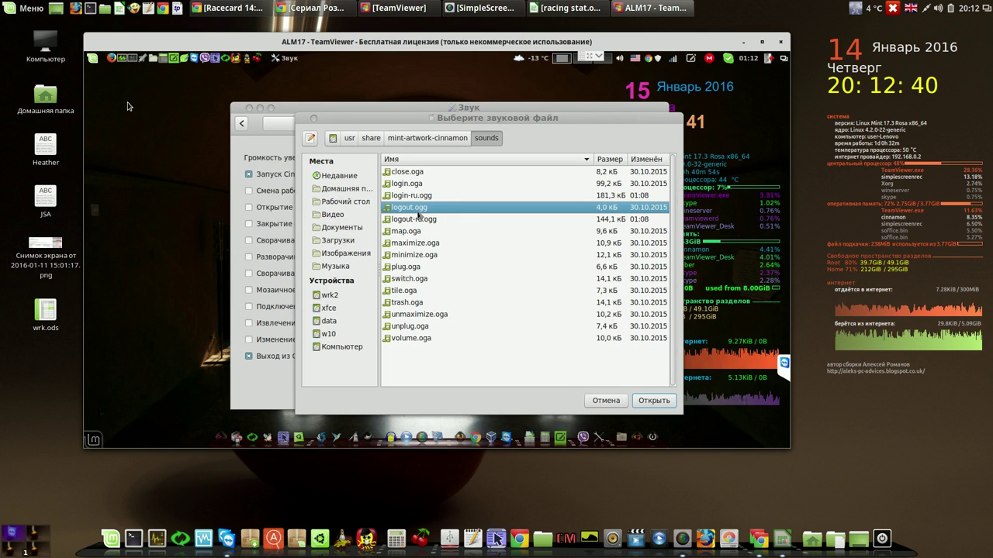
pyautogui.click(601, 401)
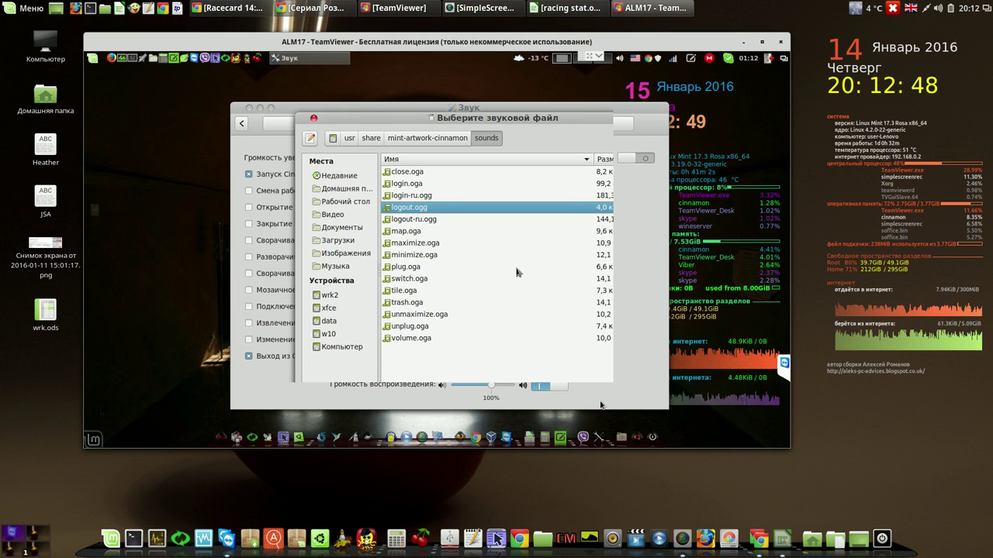
pyautogui.click(491, 176)
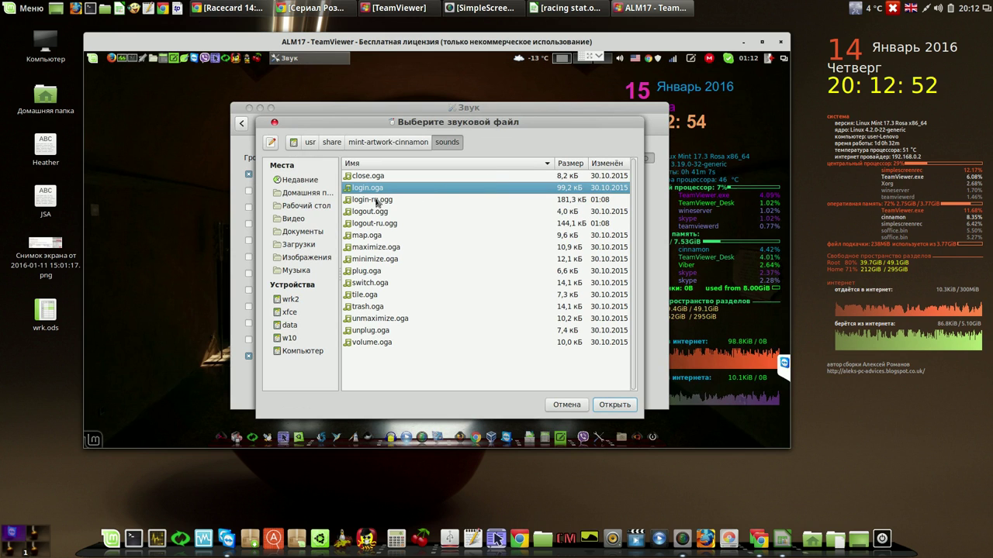
pyautogui.click(376, 200)
pyautogui.click(610, 408)
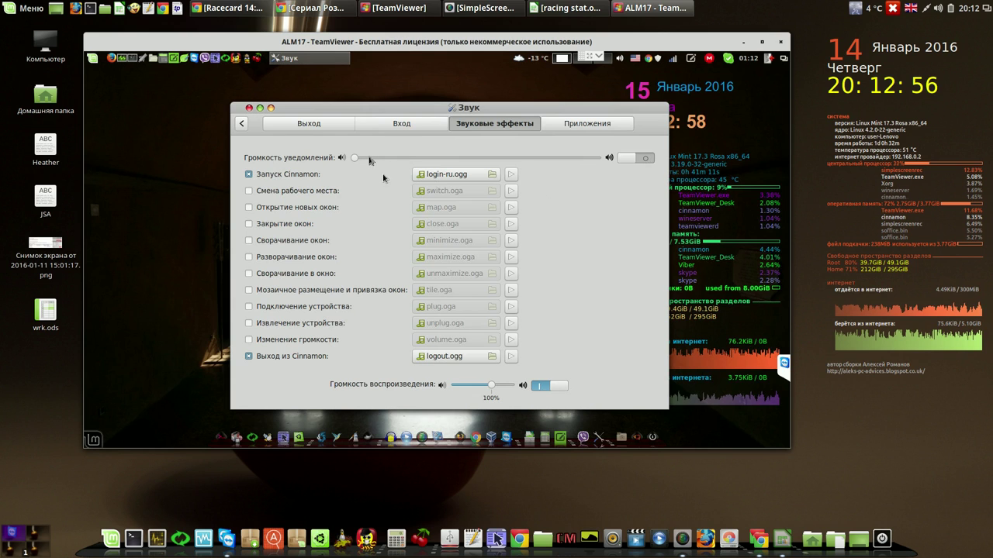
# Raise the notification volume to about two thirds, switch it on, and play the Запуск Cinnamon sound as a test.
pyautogui.moveTo(357, 159); pyautogui.dragTo(518, 171)
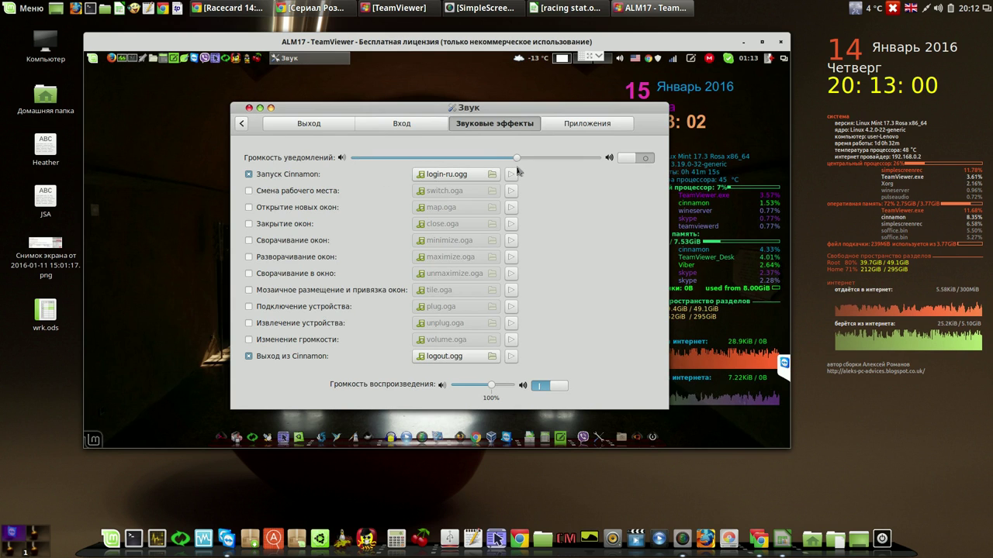
pyautogui.moveTo(596, 159); pyautogui.dragTo(528, 159)
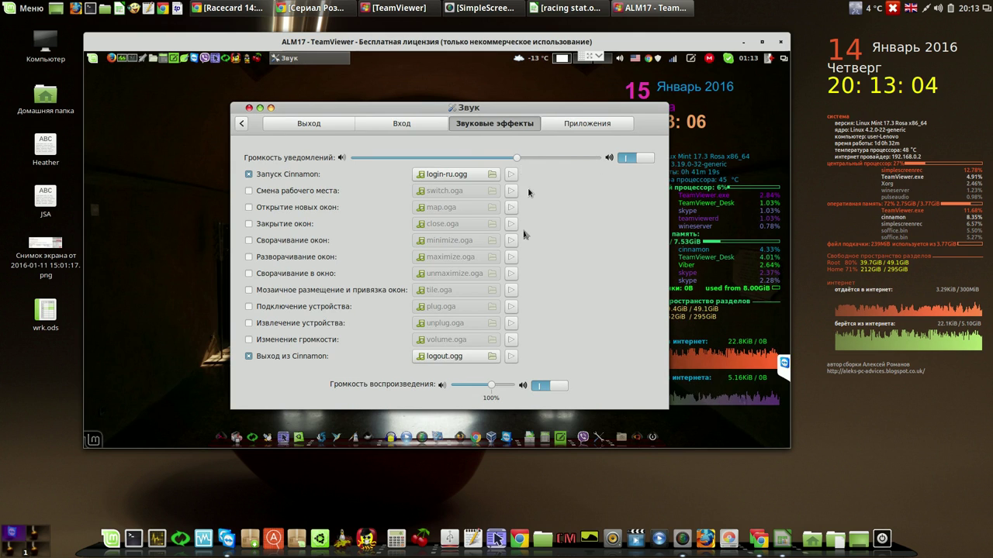
pyautogui.click(512, 175)
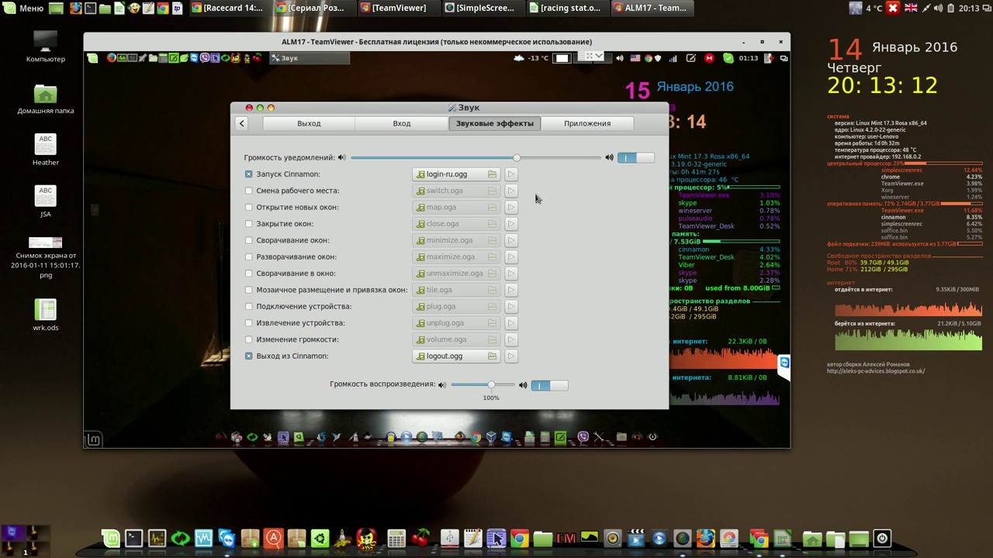
# Open the sound file chooser for Выход из Cinnamon and browse to the system folder /usr/share.
pyautogui.click(490, 360)
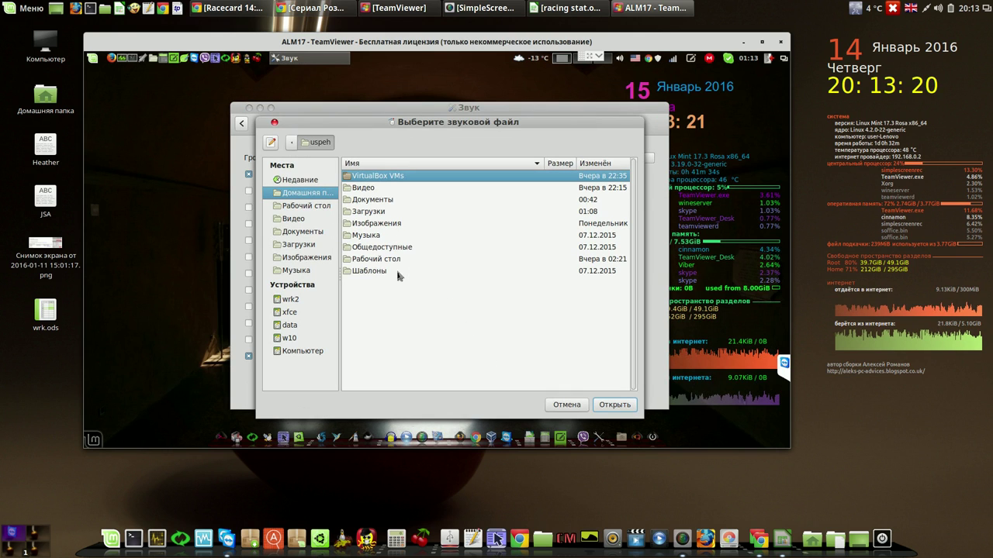
pyautogui.click(292, 143)
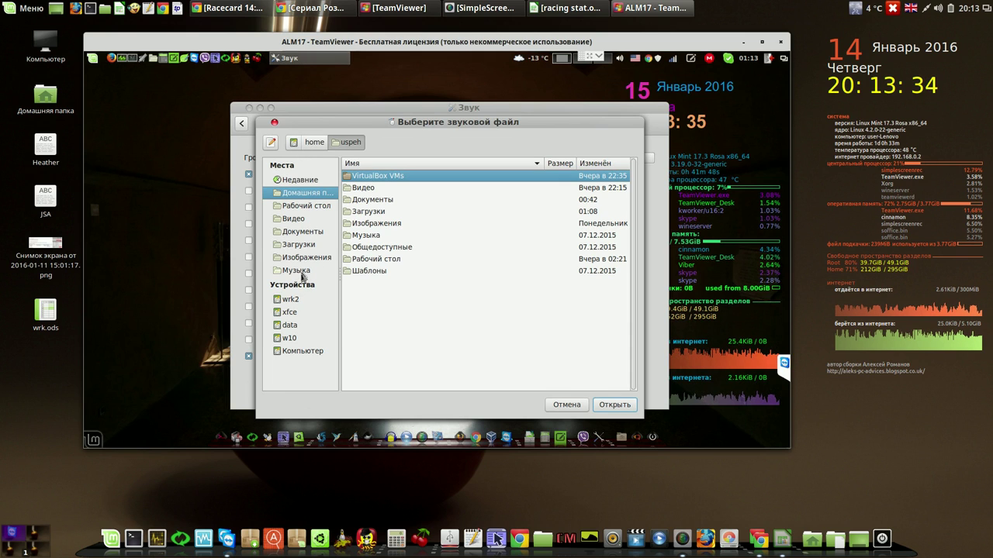
pyautogui.click(304, 351)
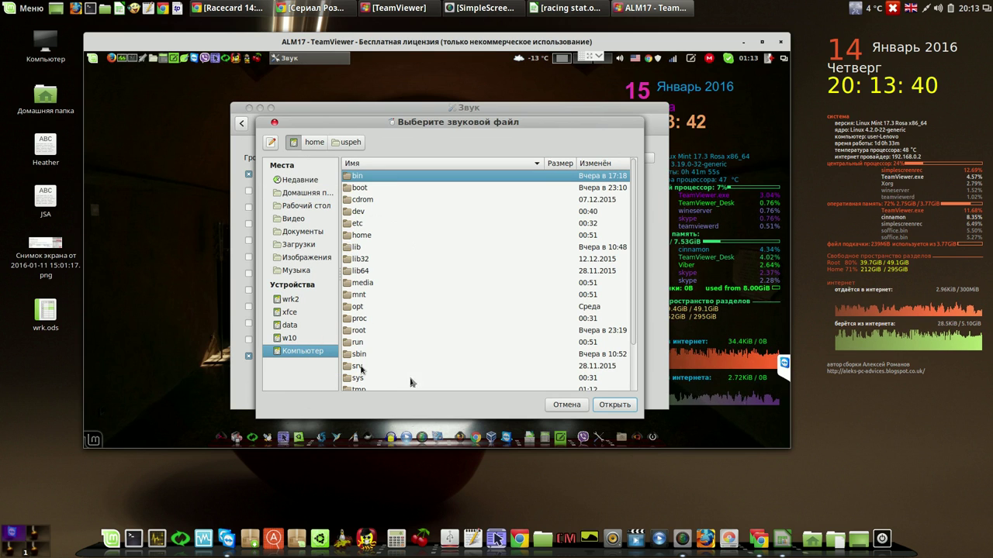
pyautogui.click(633, 371)
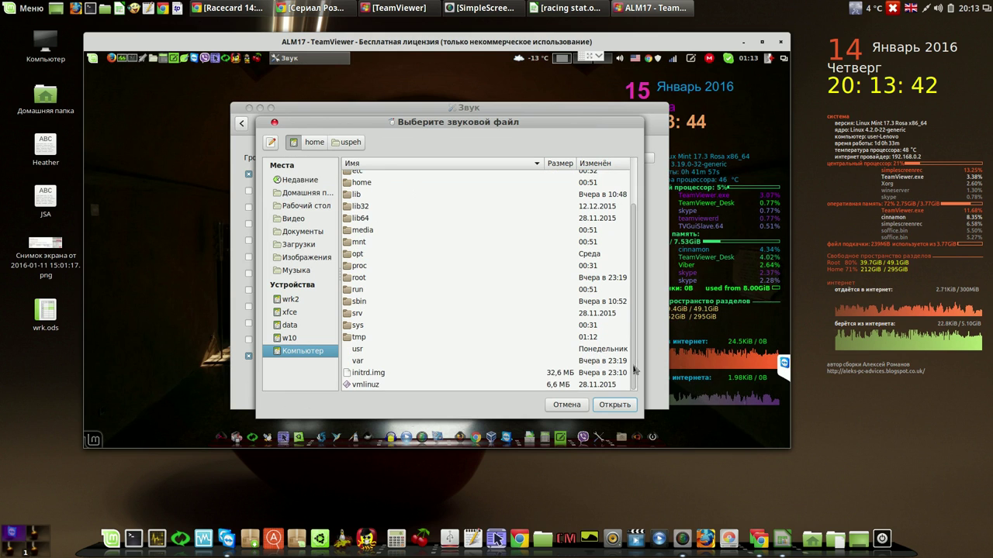
pyautogui.doubleClick(351, 349)
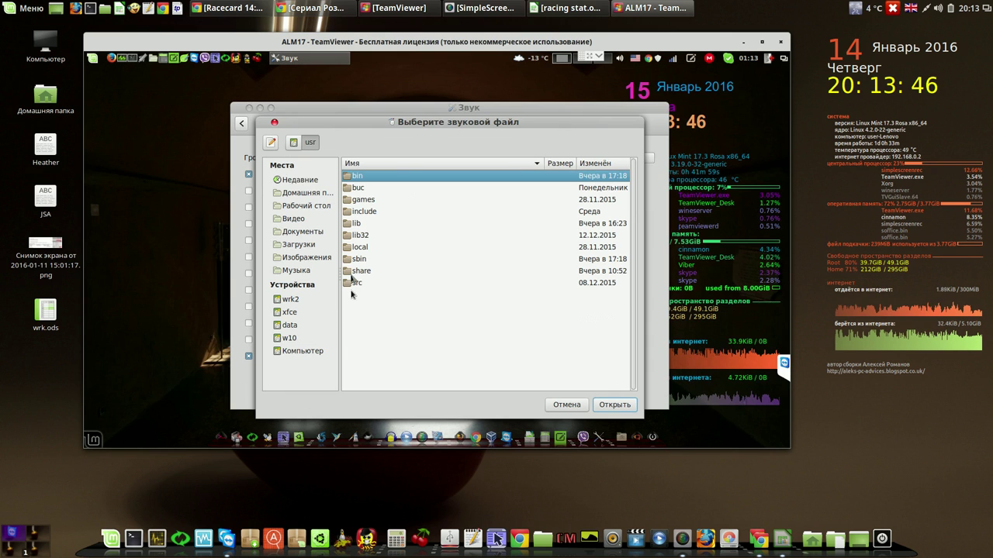
pyautogui.doubleClick(350, 272)
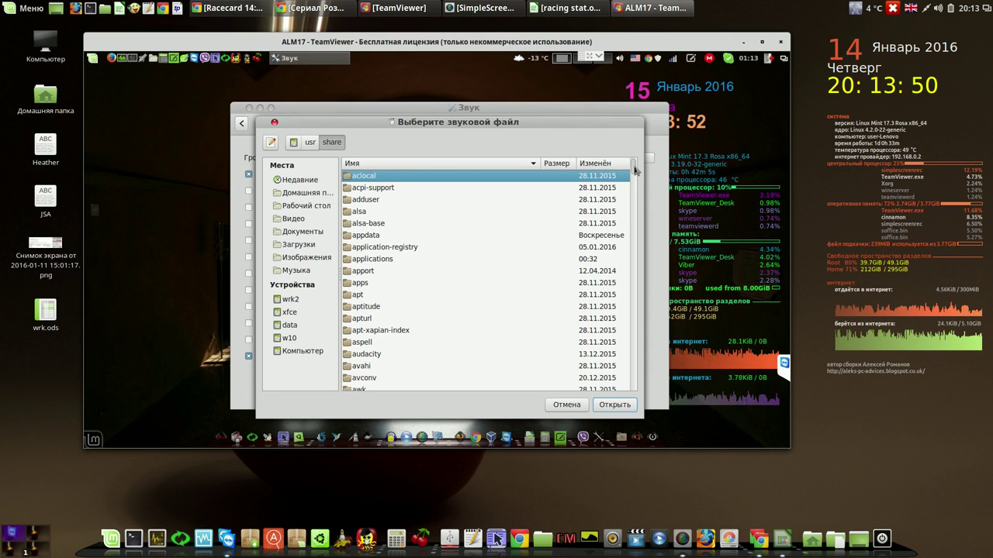
# Find the mint-artwork-cinnamon folder inside /usr/share and open its sounds subfolder.
pyautogui.scroll(-3, 636, 186)
pyautogui.scroll(-6, 634, 243)
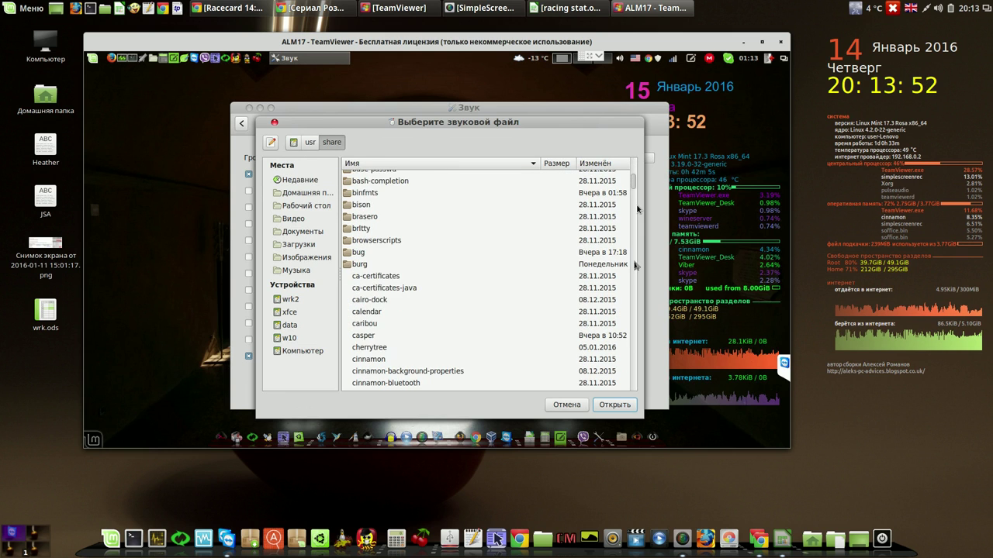
pyautogui.scroll(-15, 624, 341)
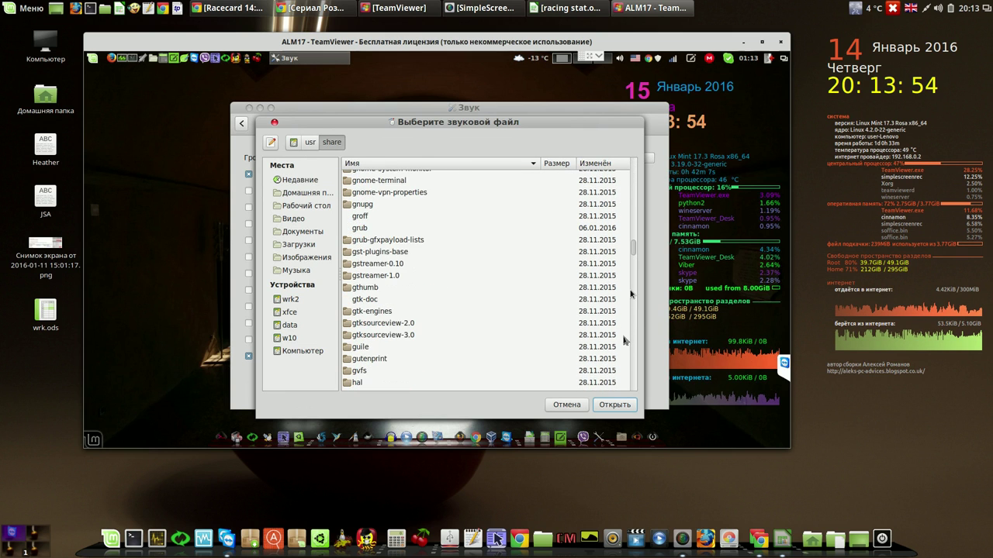
pyautogui.scroll(-1, 623, 329)
pyautogui.scroll(3, 622, 324)
pyautogui.scroll(9, 620, 318)
pyautogui.scroll(7, 621, 297)
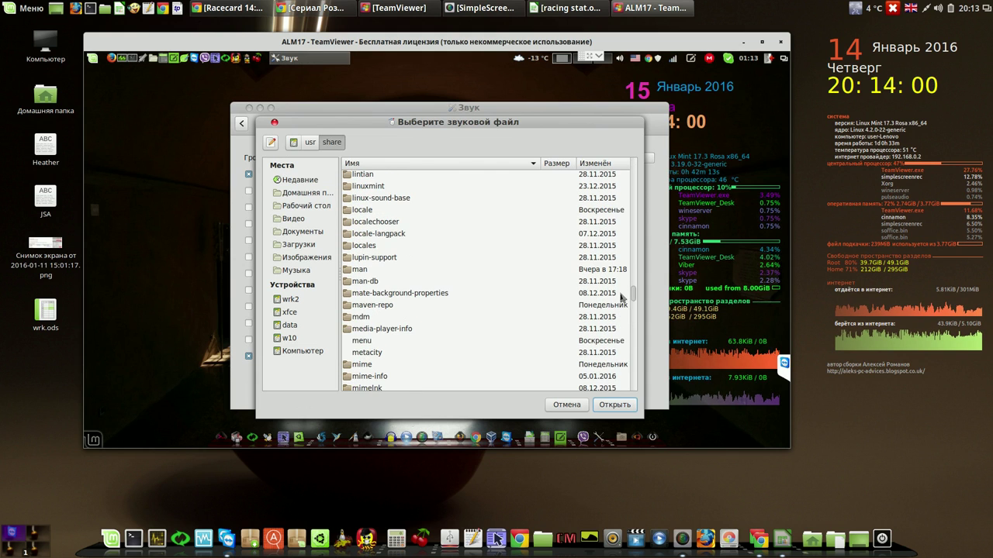
pyautogui.scroll(1, 621, 297)
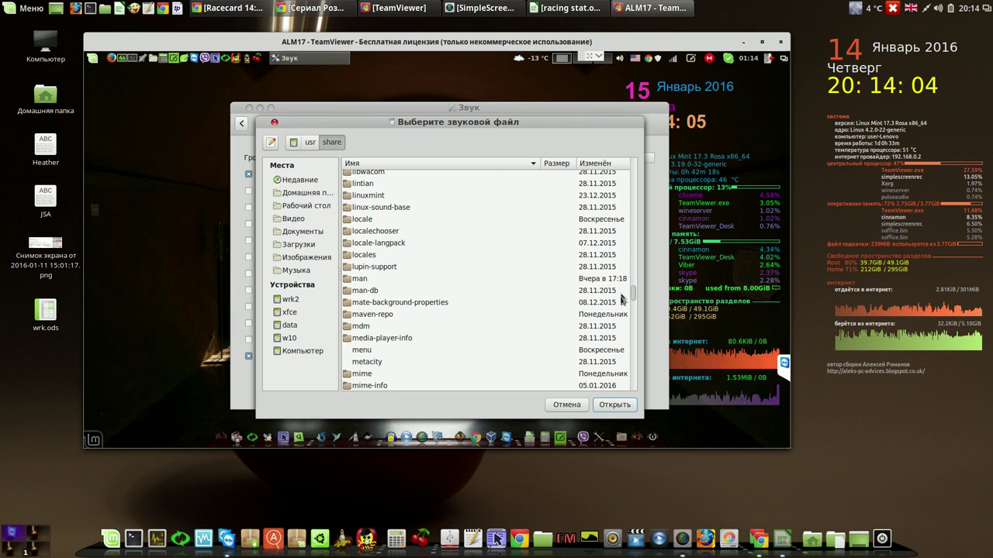
pyautogui.scroll(-8, 620, 298)
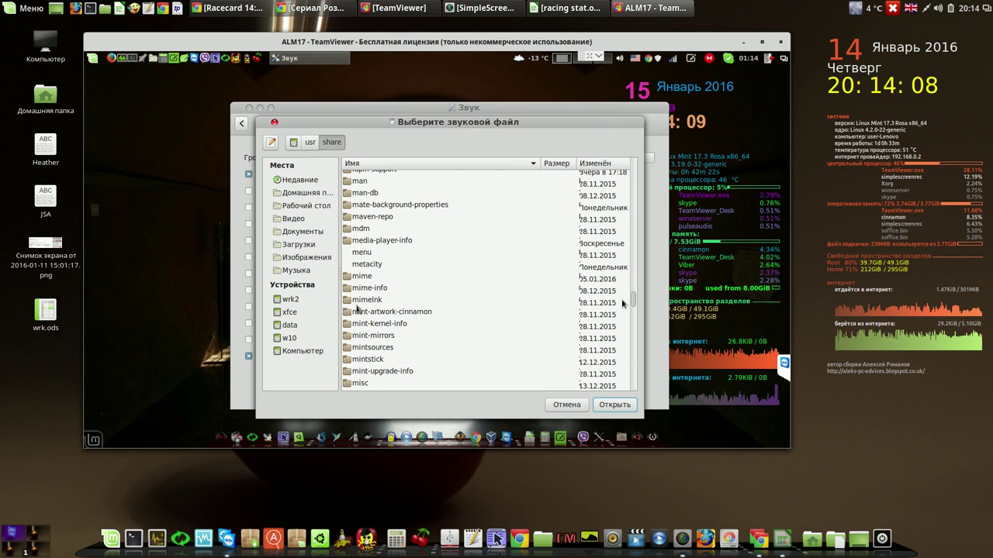
pyautogui.scroll(-1, 566, 300)
pyautogui.click(351, 306)
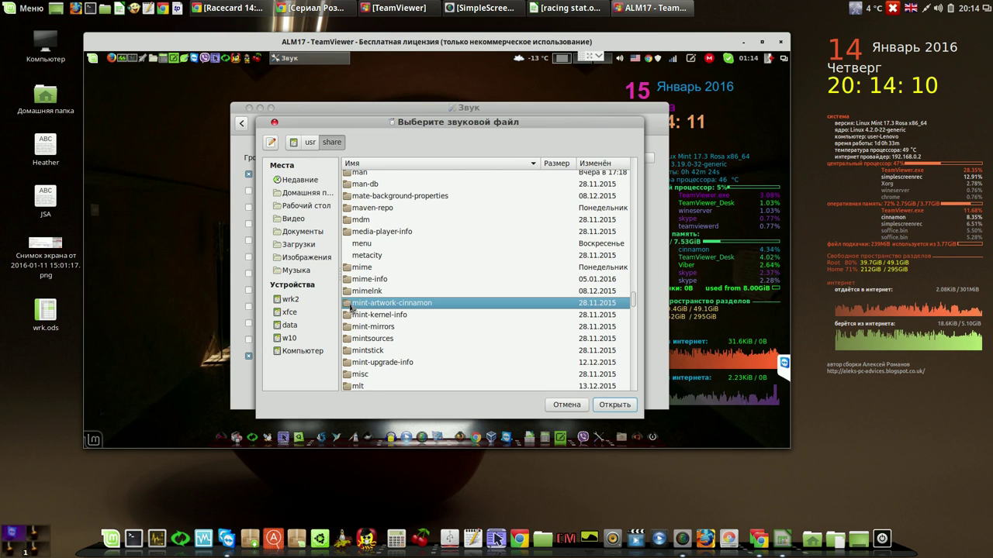
pyautogui.doubleClick(350, 307)
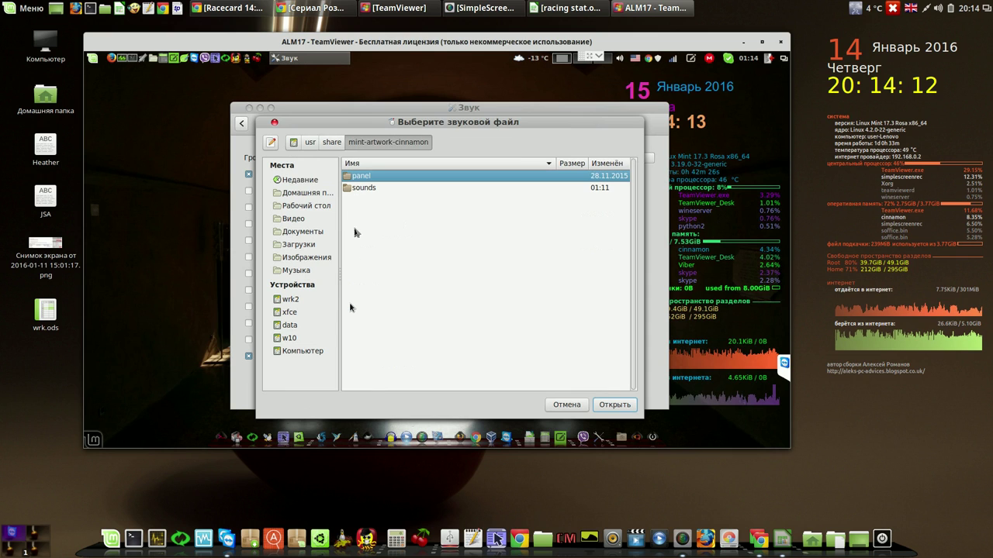
pyautogui.click(350, 190)
pyautogui.doubleClick(349, 190)
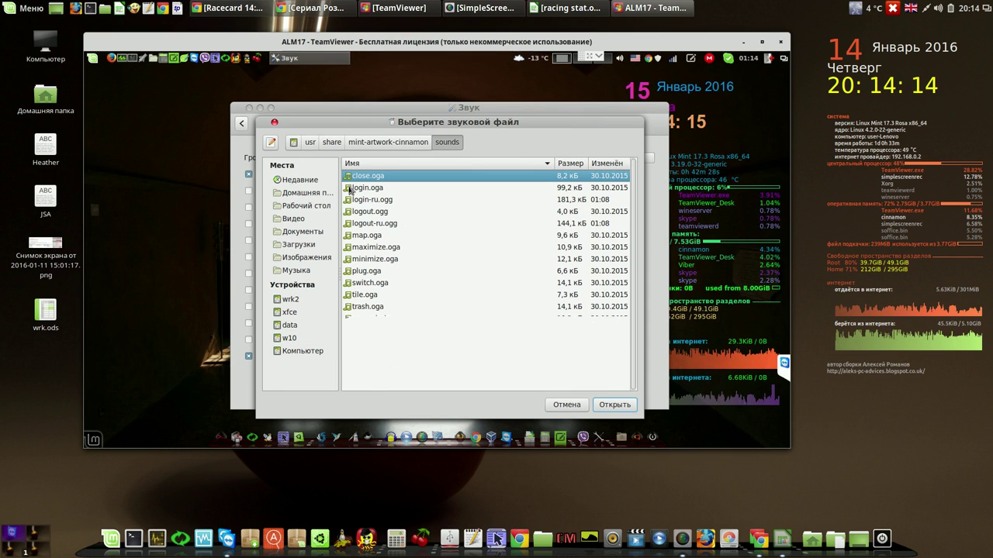
# Assign logout-ru.ogg as the Выход из Cinnamon sound and close the Звук settings window.
pyautogui.click(380, 225)
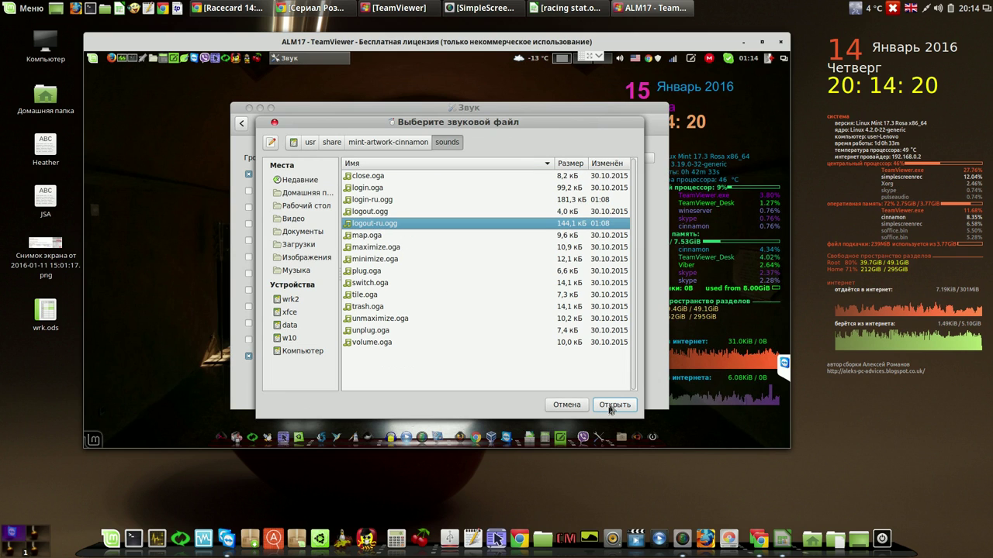
pyautogui.click(609, 404)
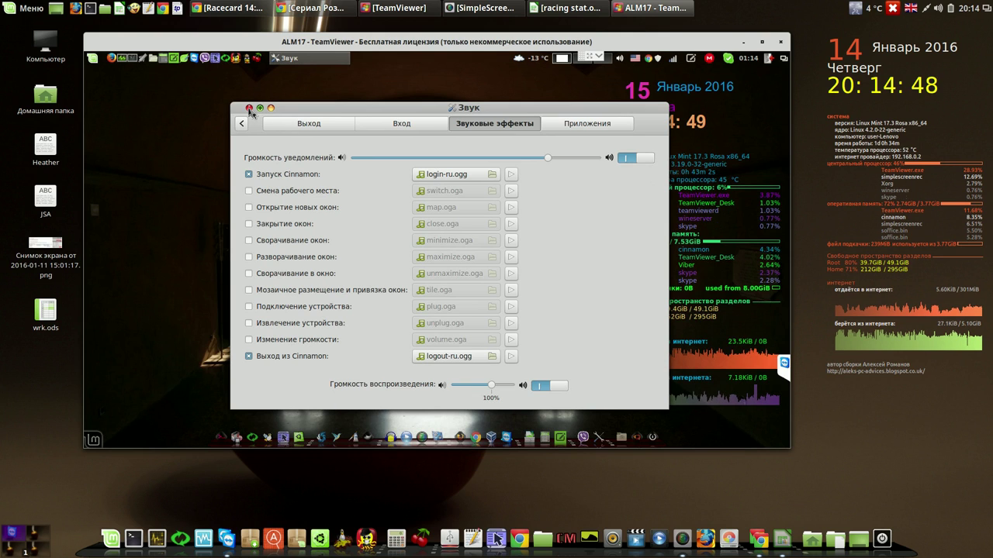
pyautogui.hotkey('alt', 'F4')
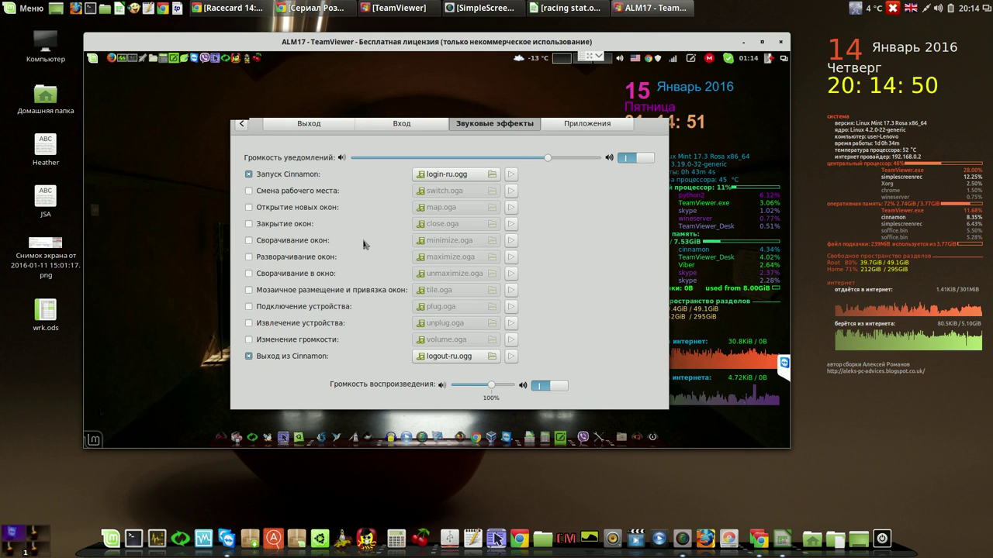